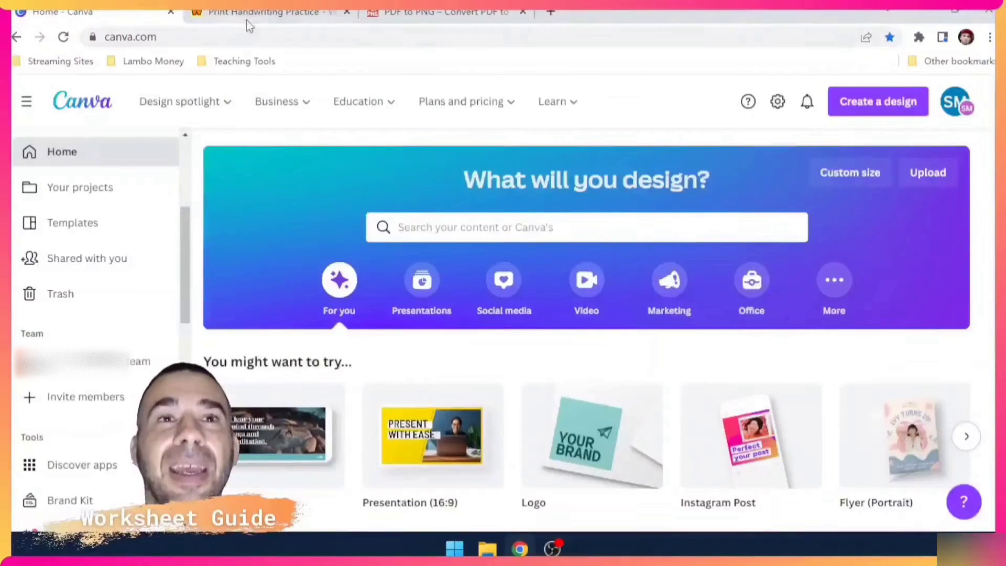
View the Print Handwriting Practice page and the PDF to PNG converter, and return to the Canva home page.
click(251, 16)
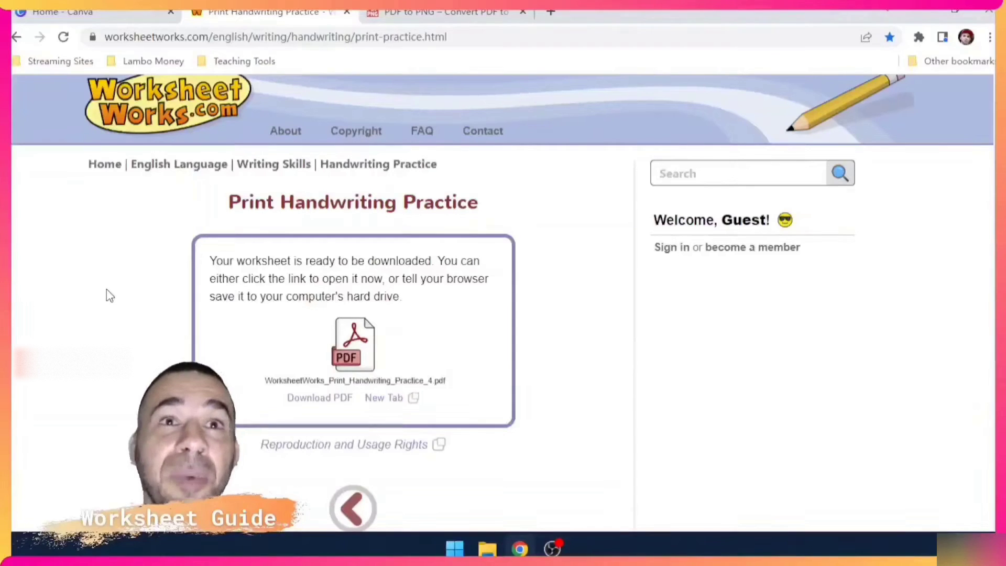
click(409, 16)
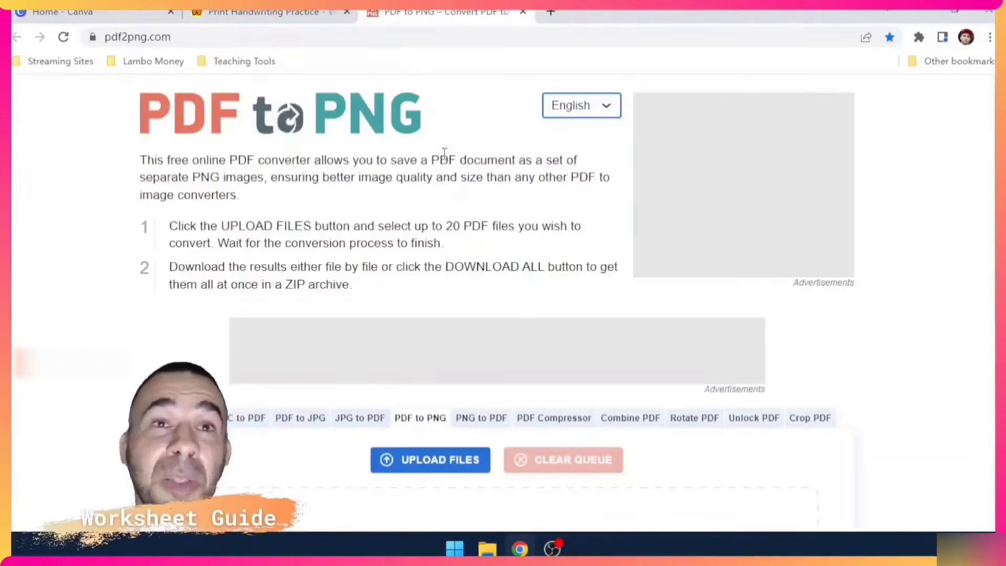
click(62, 12)
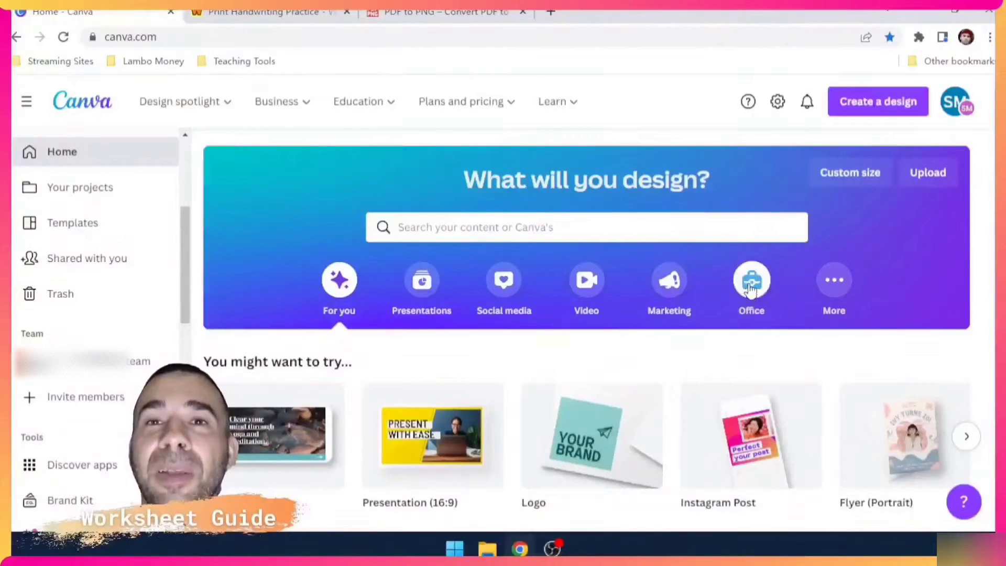
Create a blank A4 document from the Office design category.
click(751, 283)
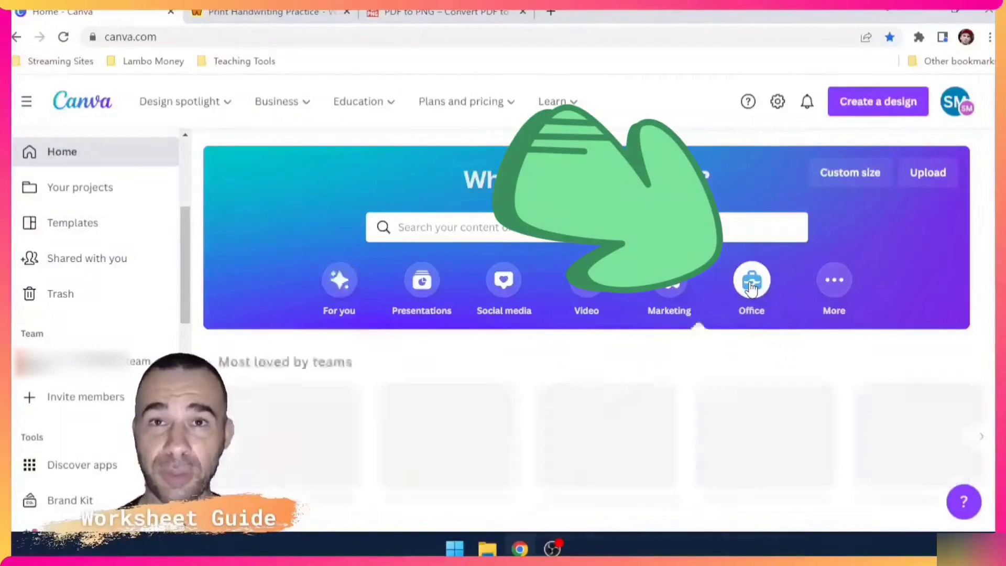
scroll(411, 320, down, 1)
click(429, 361)
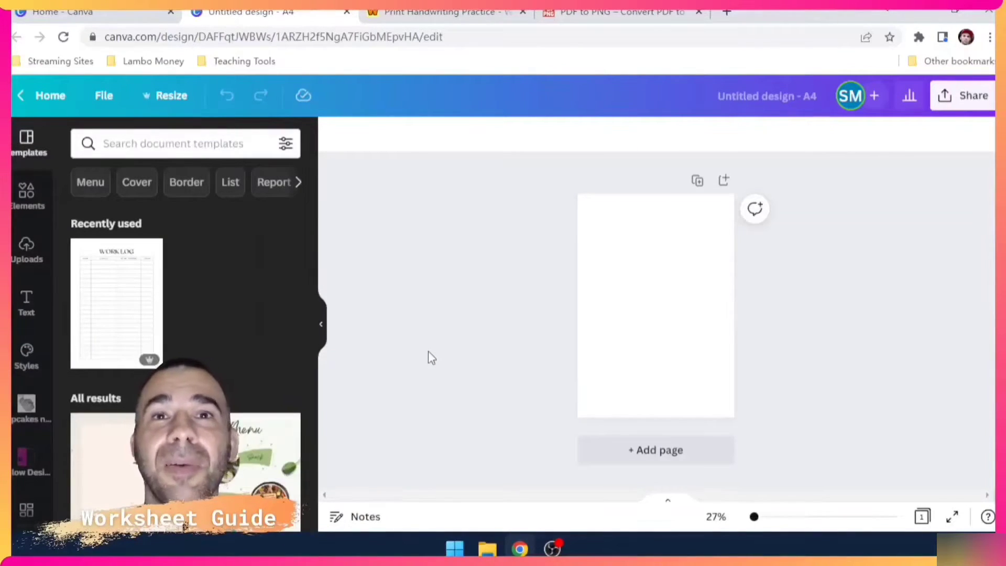
Find the line elements, add a plain straight line to the page, and move it to the page's upper part.
click(27, 195)
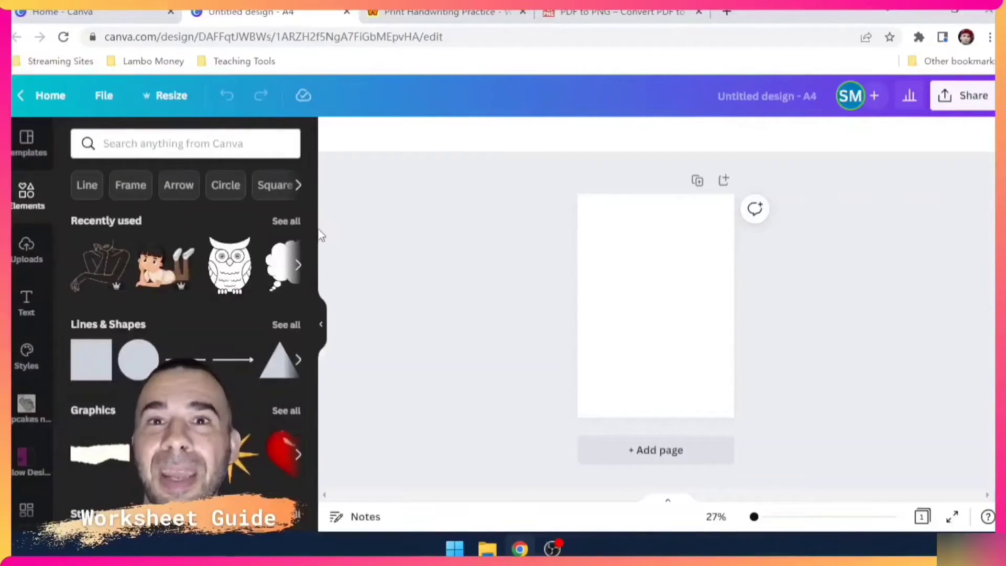
click(194, 146)
click(243, 171)
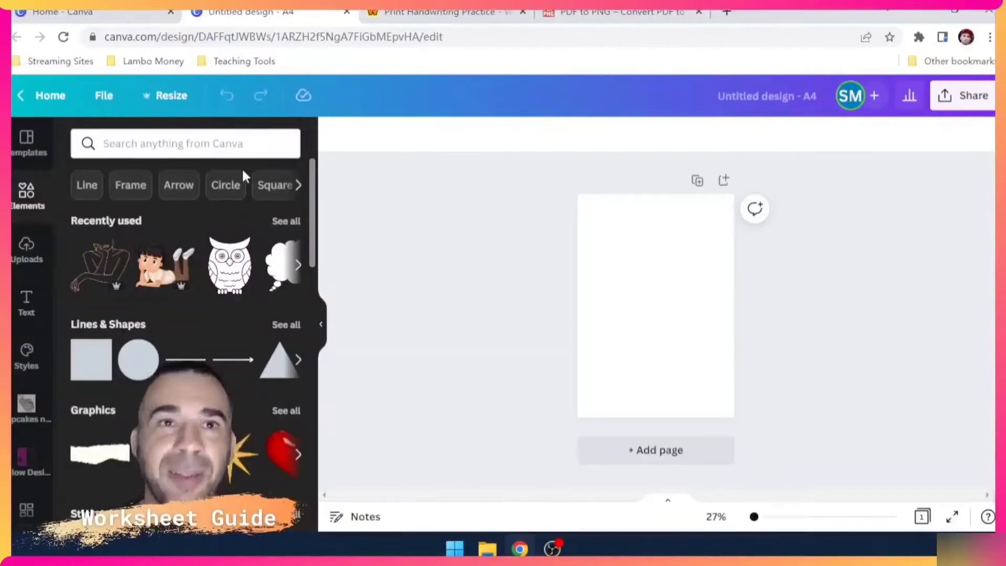
click(87, 187)
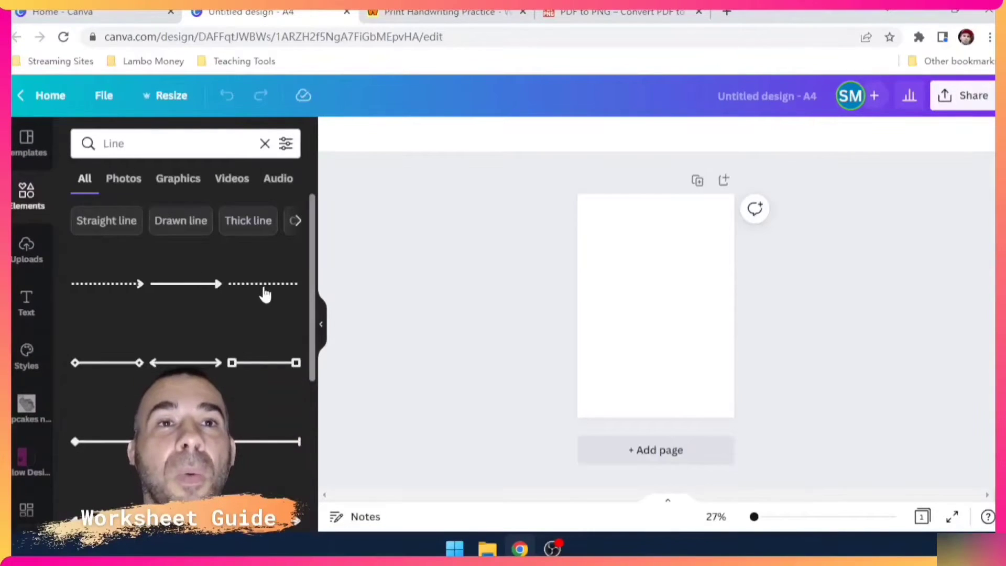
scroll(218, 346, down, 3)
scroll(218, 346, up, 3)
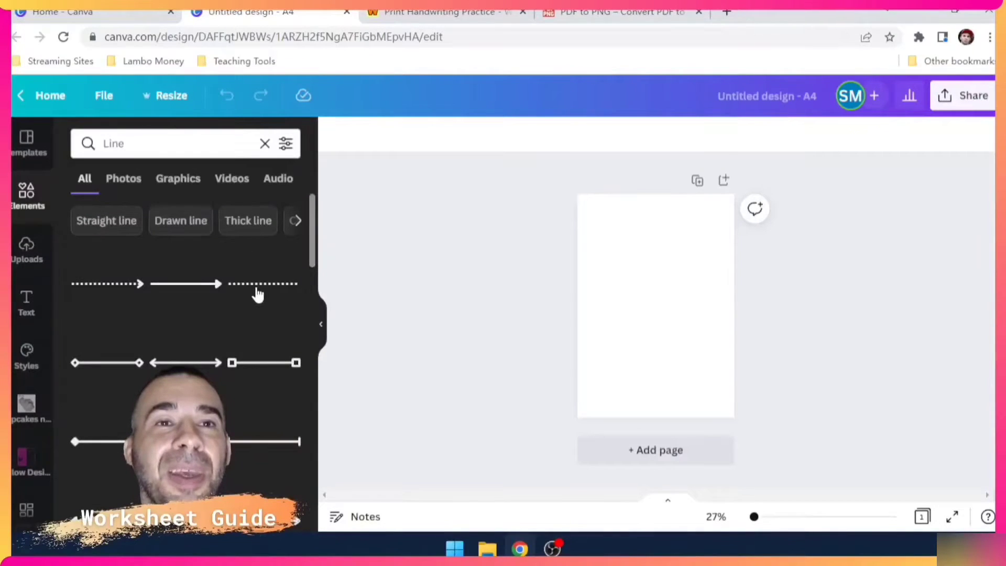
scroll(235, 354, down, 1)
scroll(230, 348, down, 1)
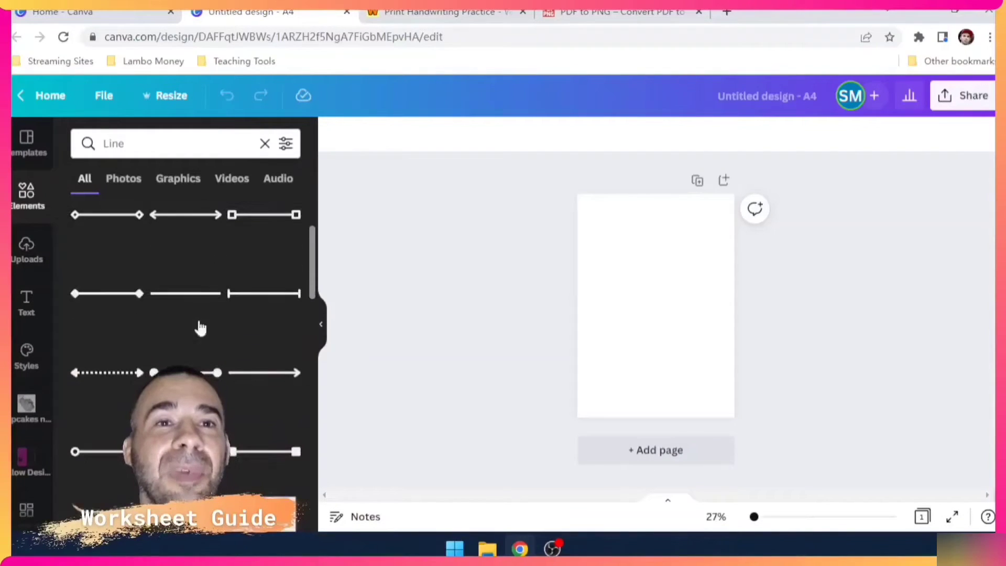
click(189, 311)
drag(663, 337, 667, 272)
Add a heading reading "Name:" and arrange it and the line so the line follows the word.
click(36, 208)
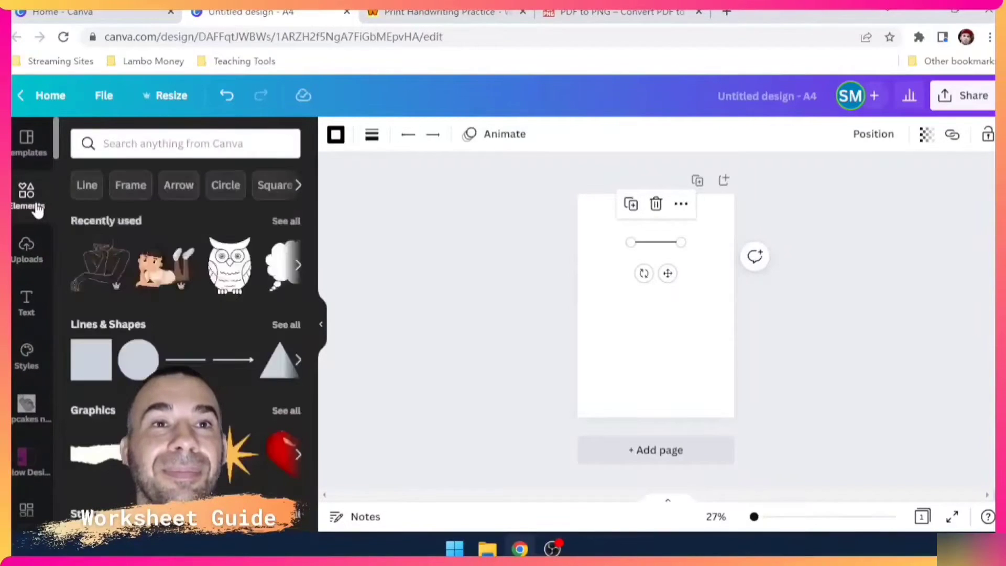
click(27, 303)
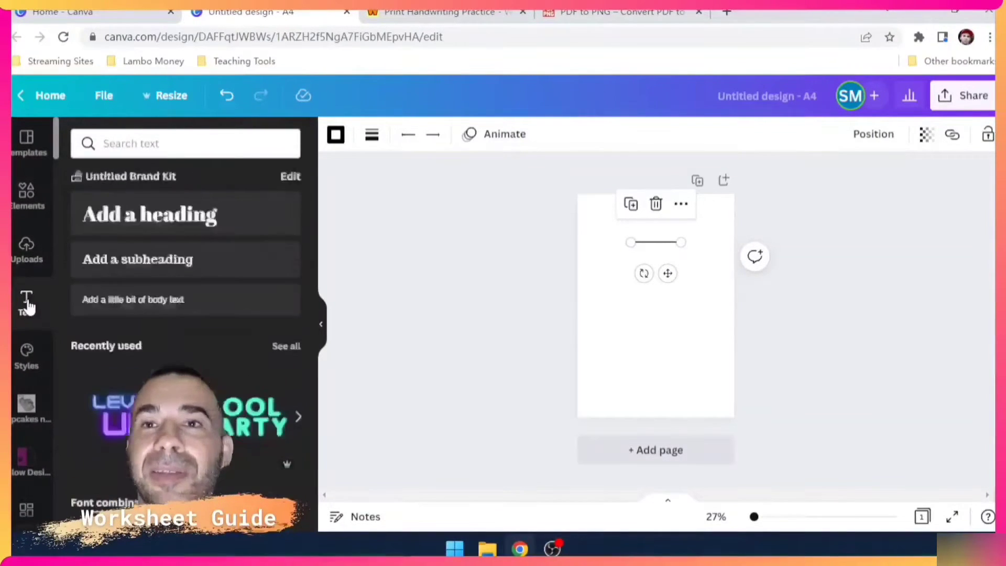
click(149, 220)
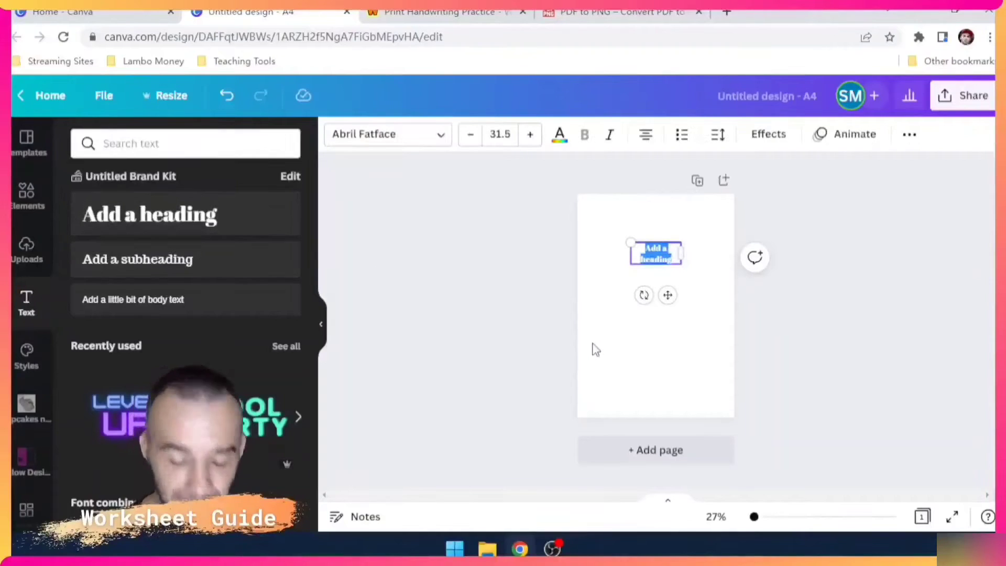
text(Name:)
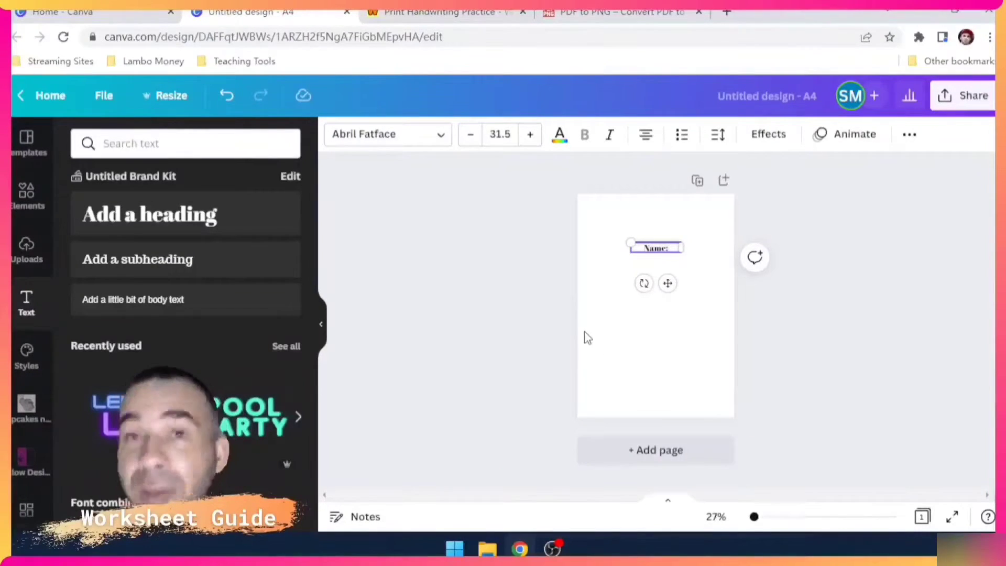
drag(667, 283, 630, 272)
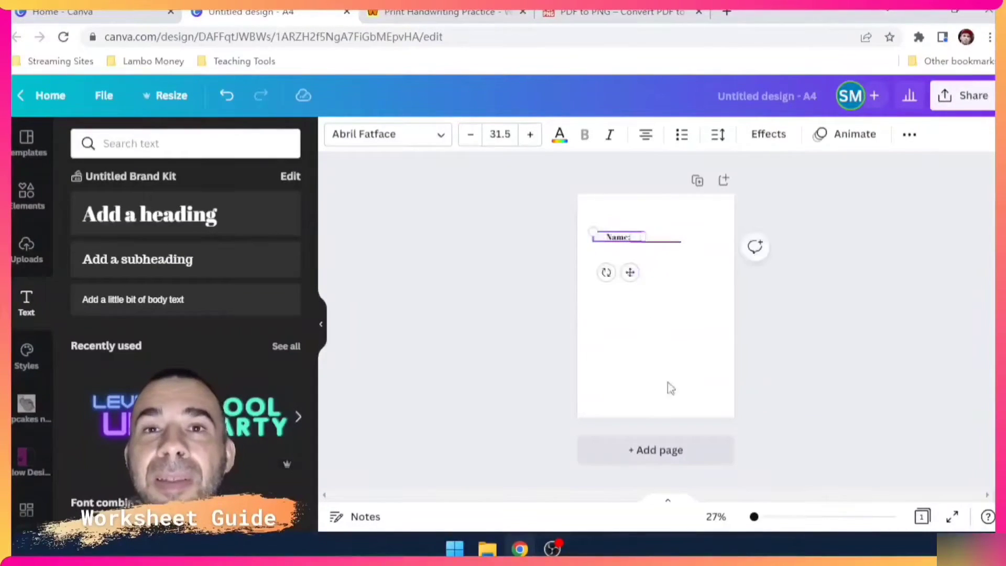
drag(755, 517, 774, 516)
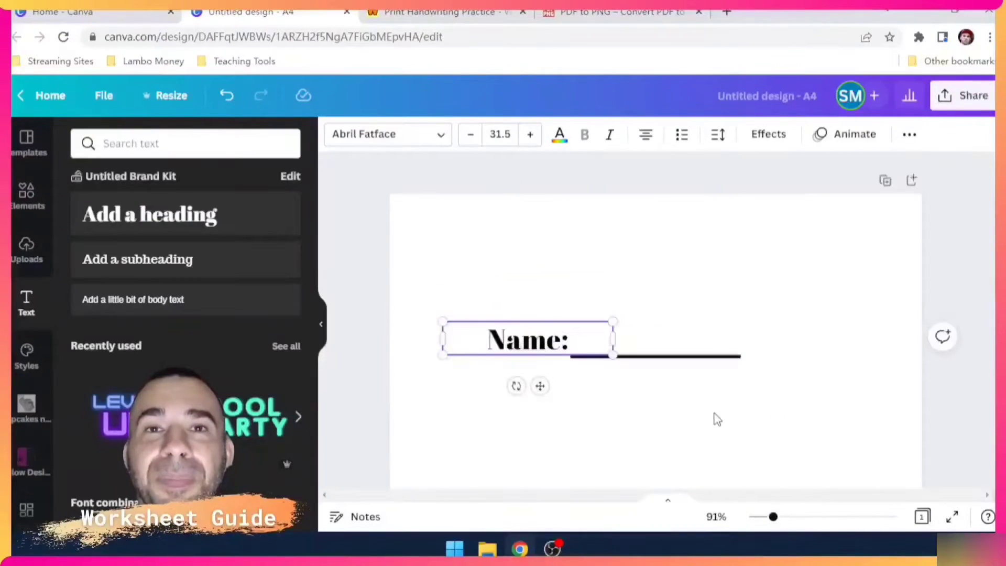
drag(644, 357, 660, 354)
Set the "Name:" heading's font to Roboto Mono and align its text left.
click(524, 350)
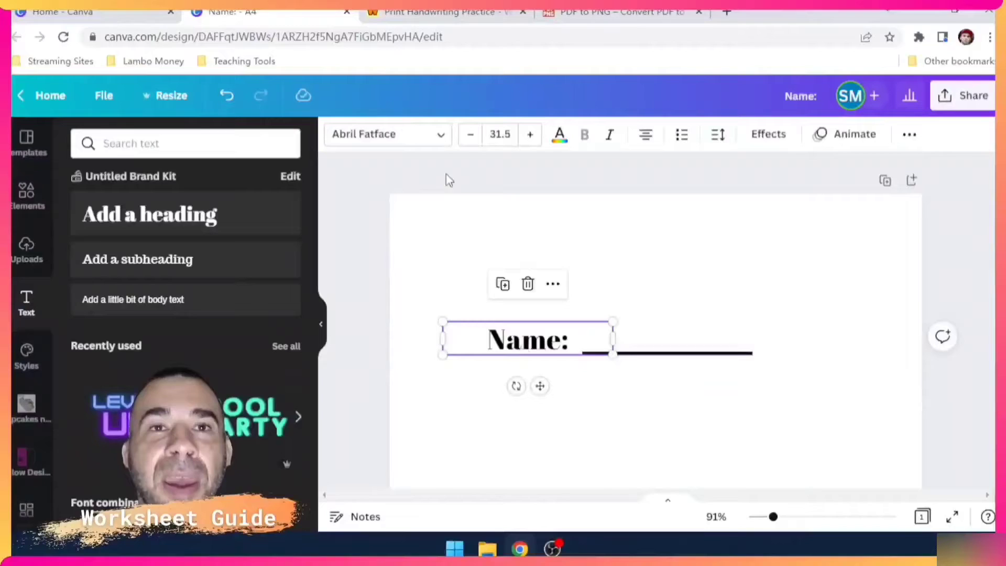
click(443, 136)
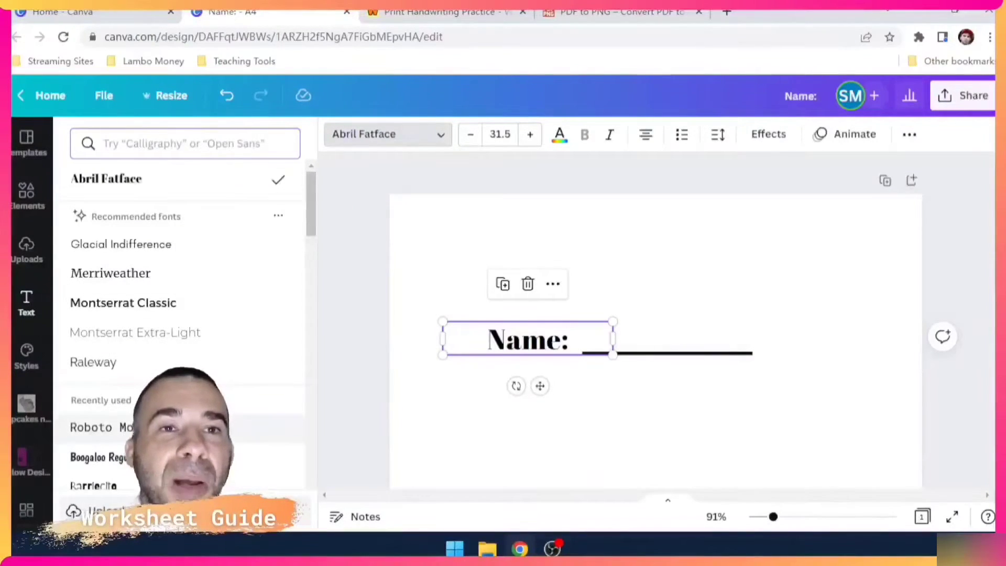
click(231, 427)
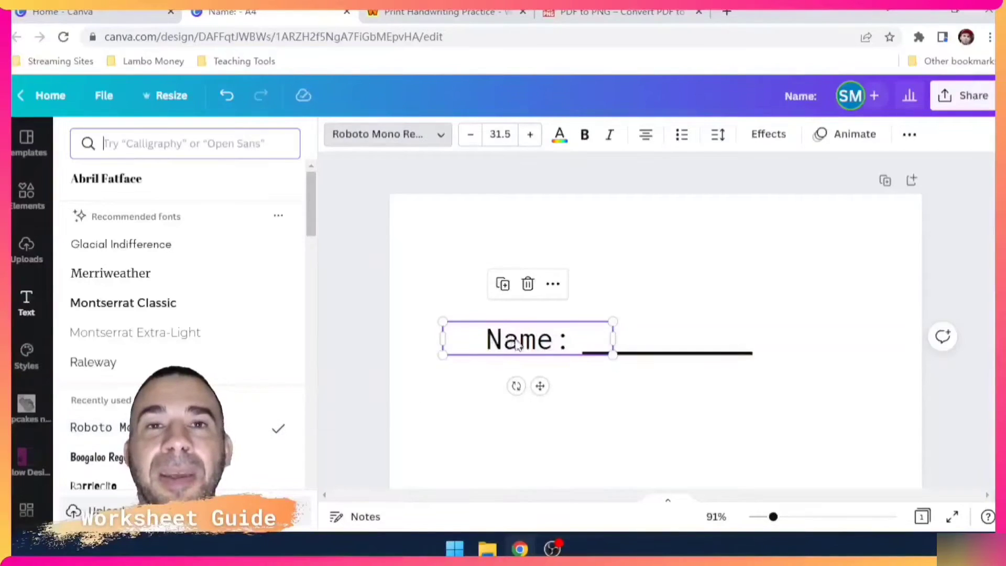
click(648, 139)
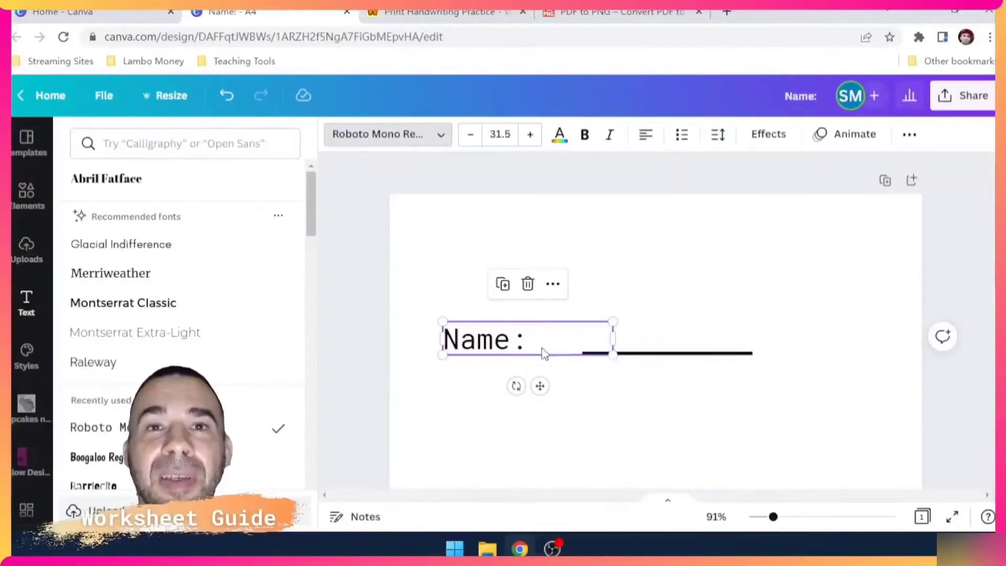
Place the "Name:" text in the page's upper-left corner and set its font size to 20.
drag(496, 341, 476, 240)
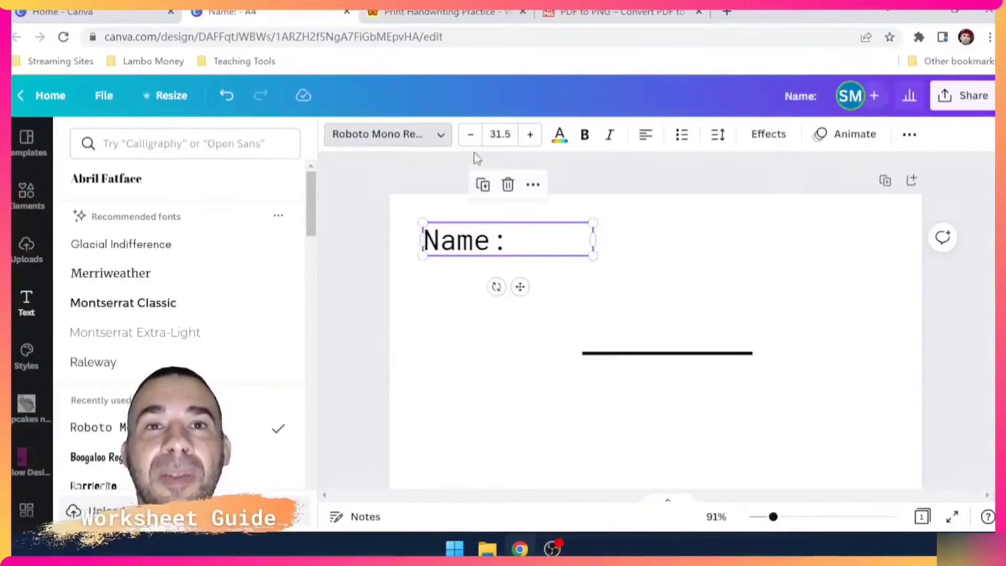
click(470, 136)
click(470, 135)
click(471, 135)
click(471, 135)
click(470, 135)
click(471, 135)
click(471, 135)
click(470, 135)
click(471, 135)
click(471, 135)
click(470, 135)
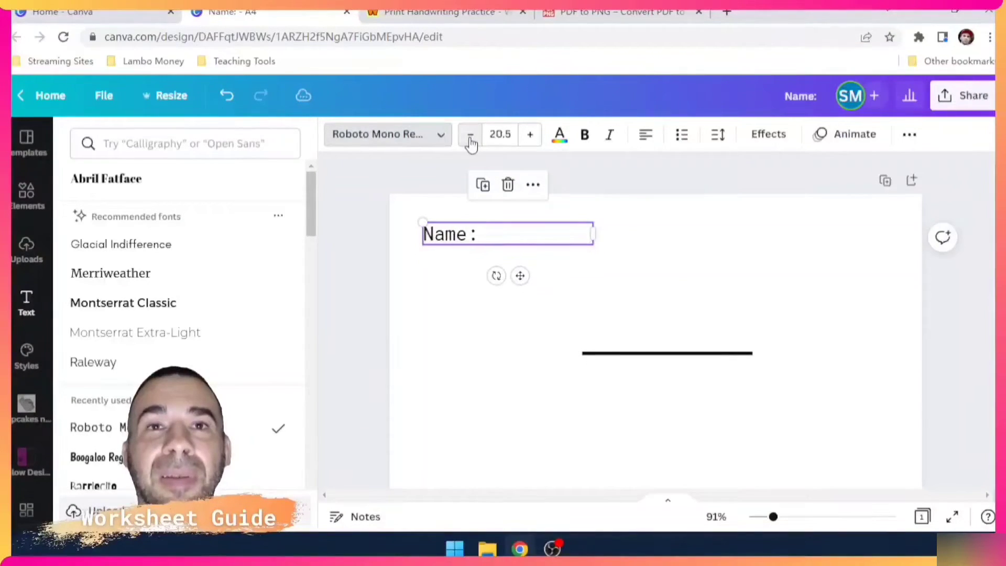
click(500, 135)
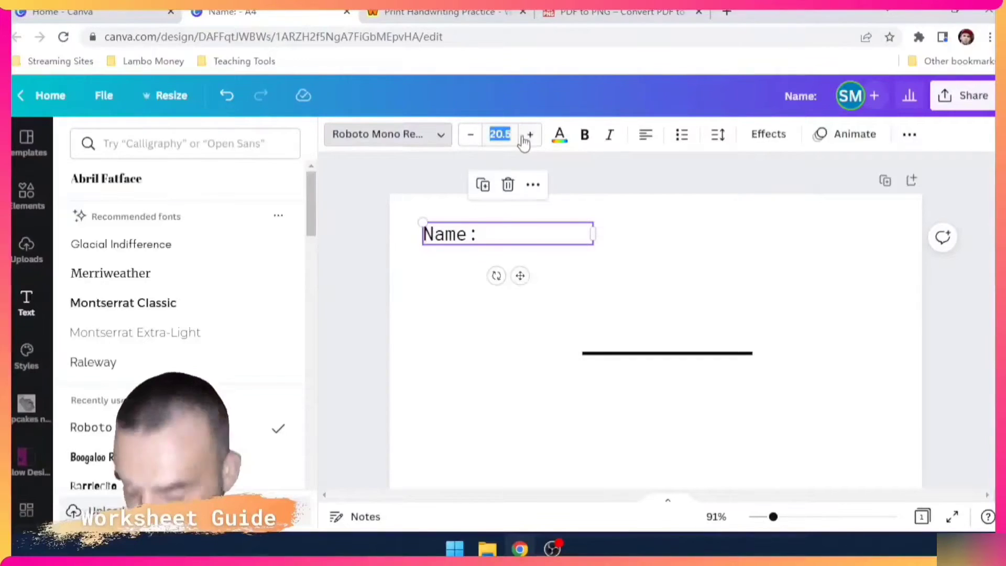
text(20)
key(Return)
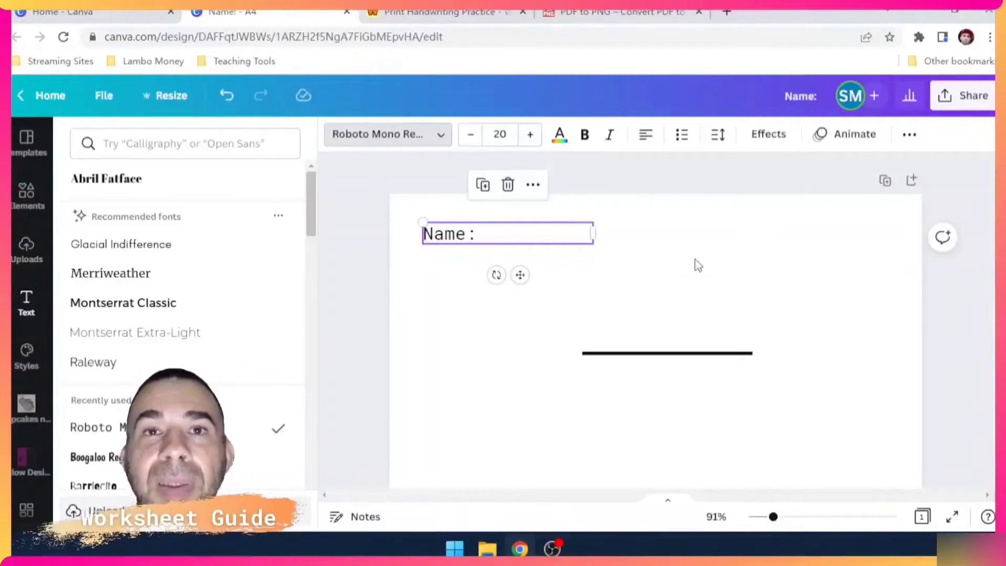
mouse_move(535, 235)
mouse_down()
mouse_move(543, 236)
mouse_move(528, 235)
mouse_up()
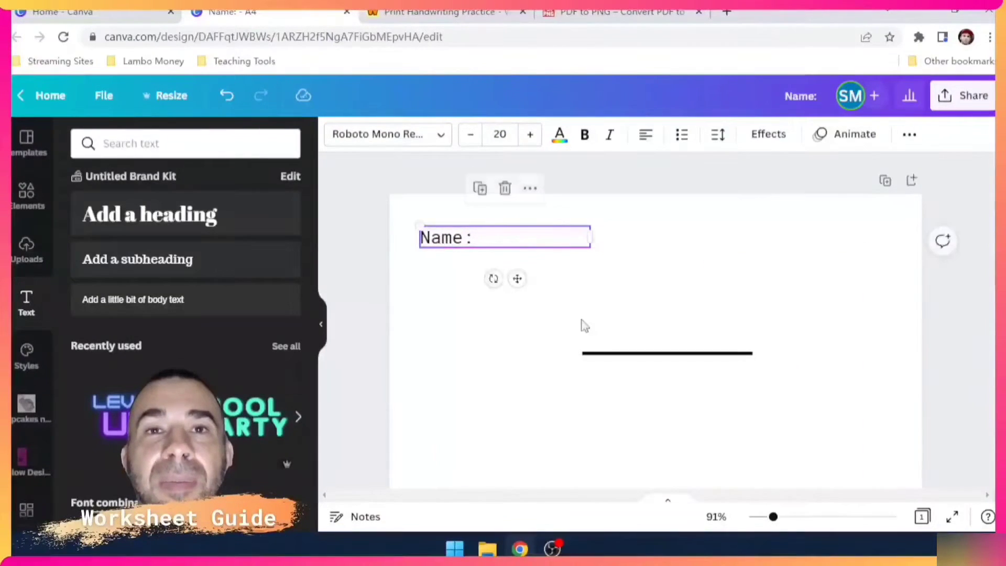
Move the line up beside the "Name:" text and set its line weight to 2.
drag(627, 354, 544, 247)
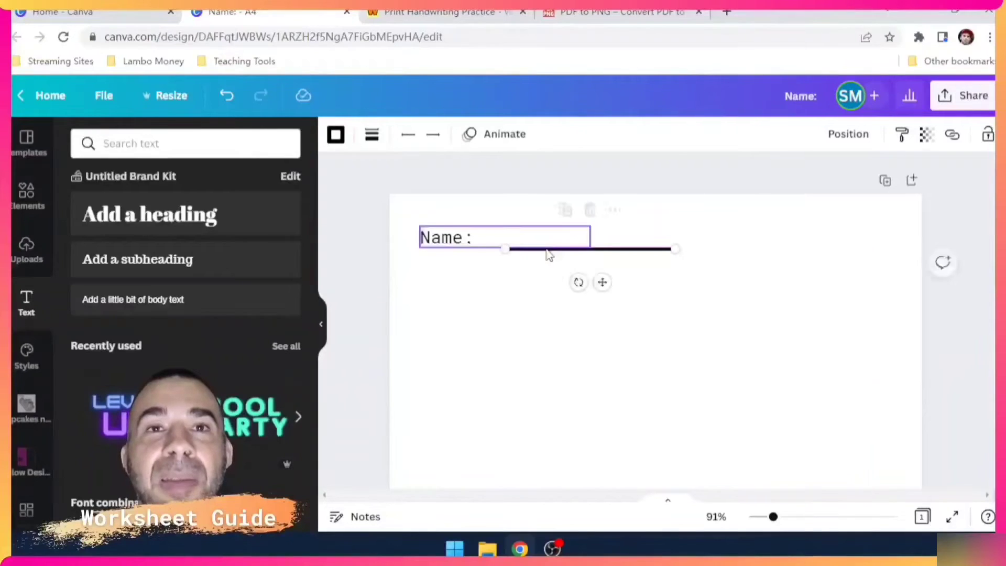
click(372, 137)
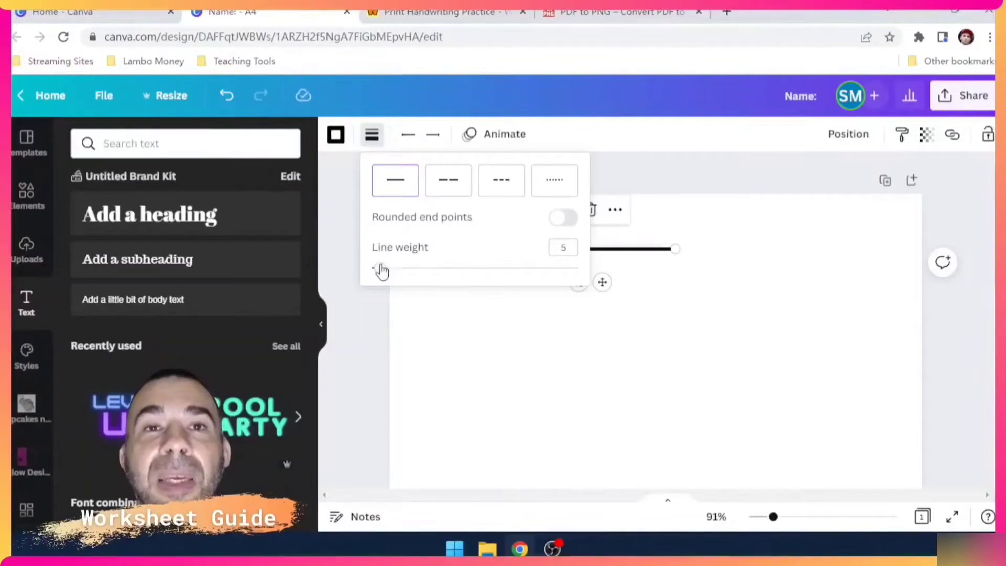
drag(381, 271, 375, 270)
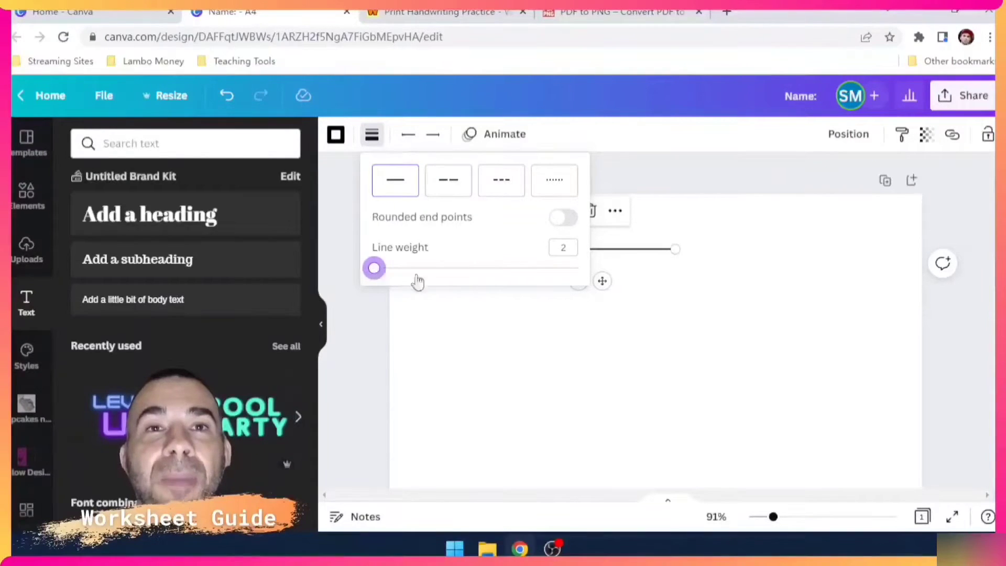
click(586, 312)
Position the line directly after "Name:" and shorten it to about half its length from its right end.
click(615, 254)
drag(615, 254, 639, 244)
click(227, 97)
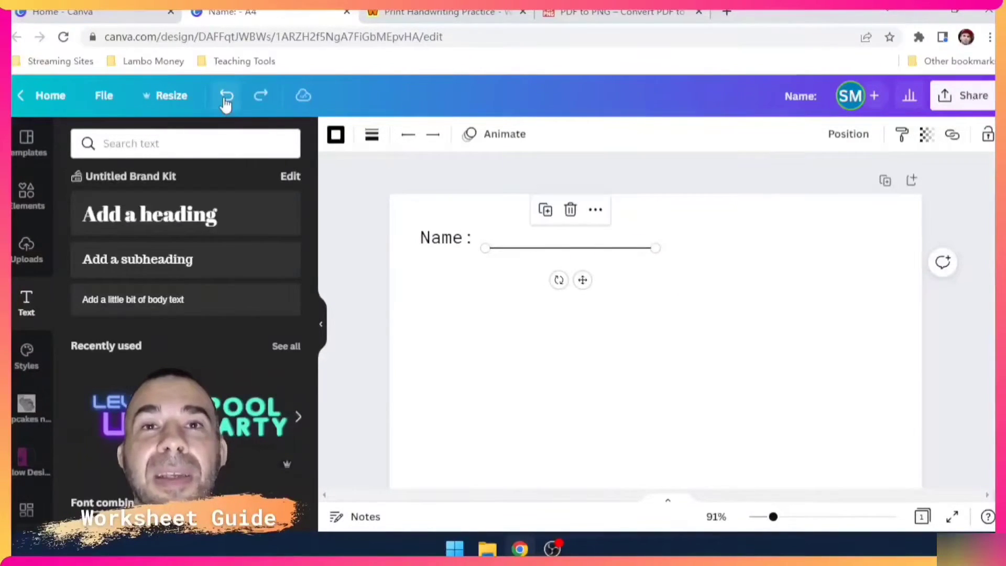
drag(656, 248, 577, 248)
click(839, 366)
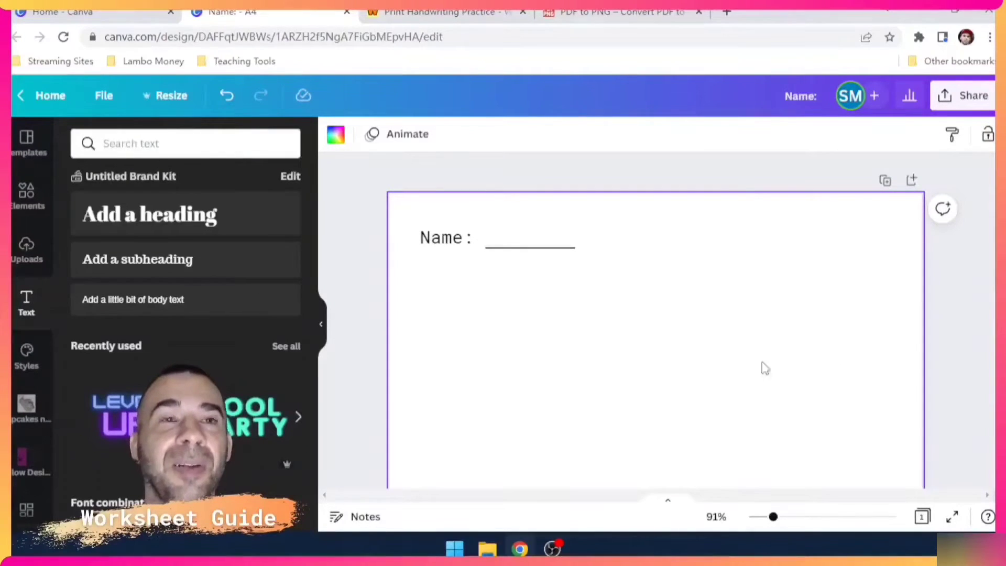
Search the design elements for "owl" and limit the results to graphics.
click(27, 199)
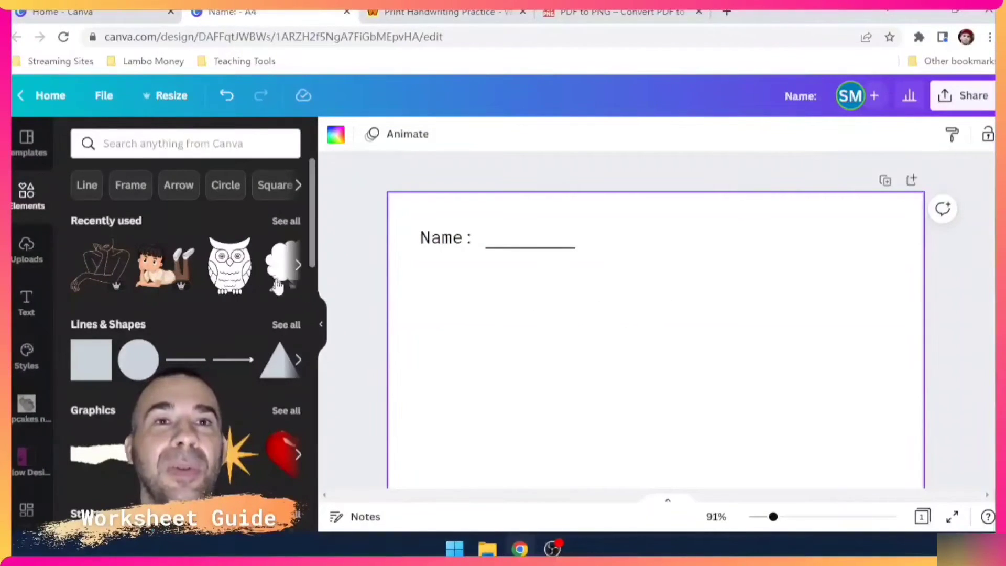
click(187, 147)
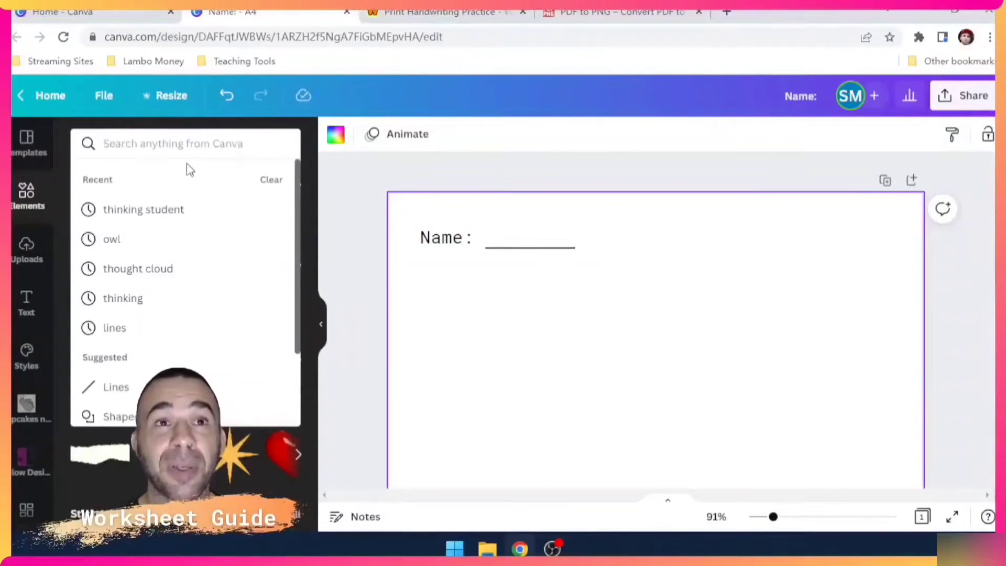
text(owl)
key(Return)
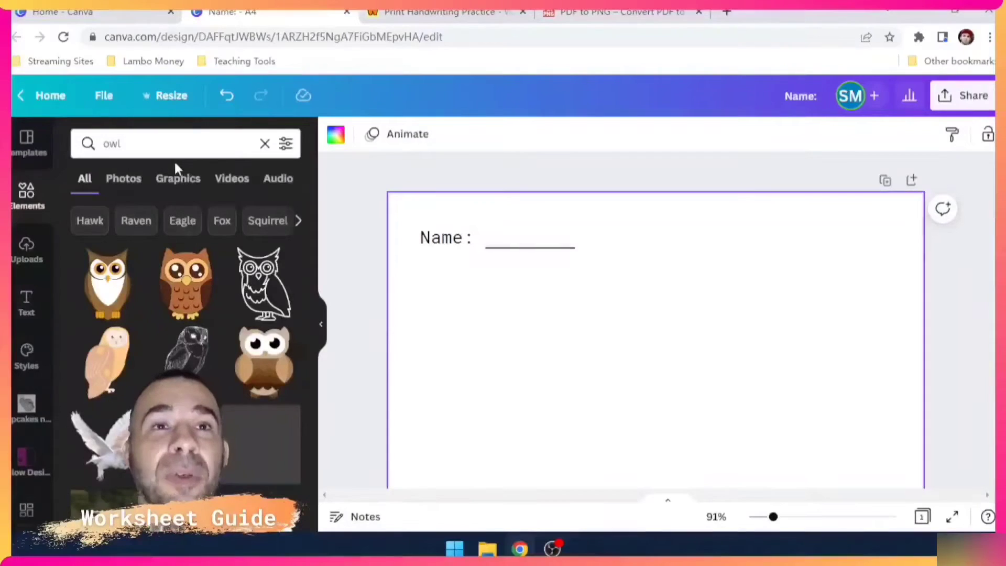
click(178, 177)
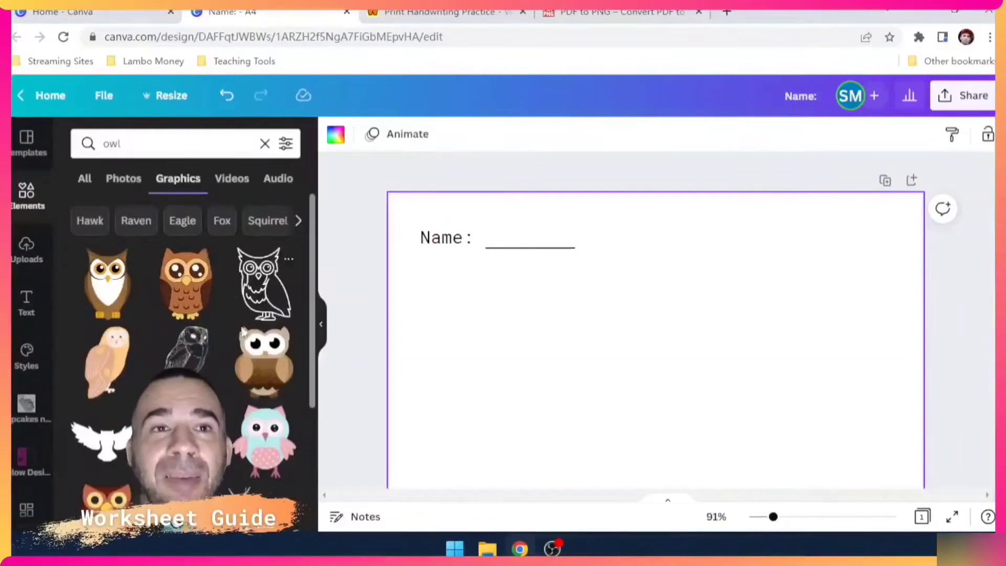
Add the outlined side-standing owl to the page, shrink it to about a third of its size and place it below the Name line.
scroll(243, 332, down, 3)
scroll(263, 304, up, 3)
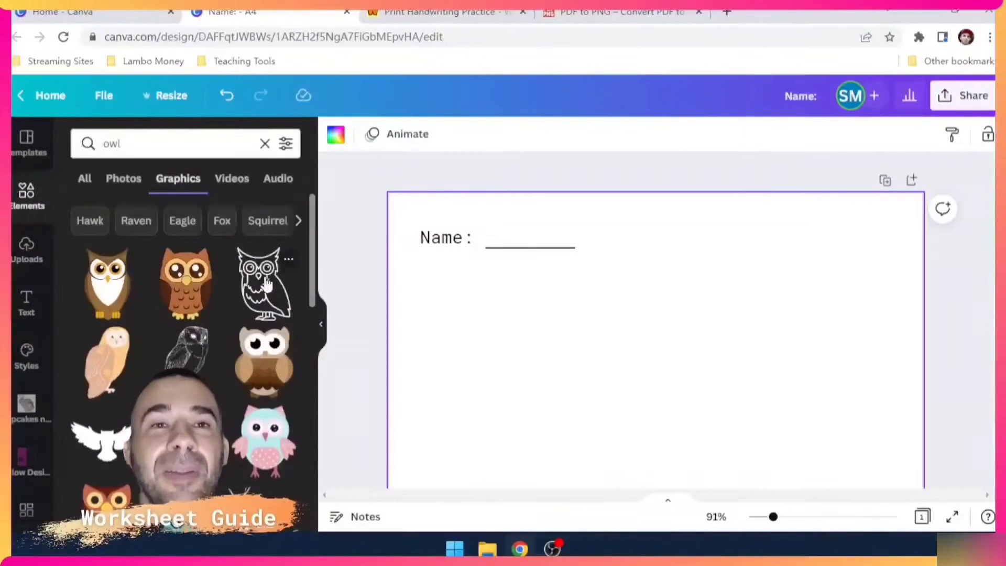
click(266, 283)
drag(587, 464, 480, 282)
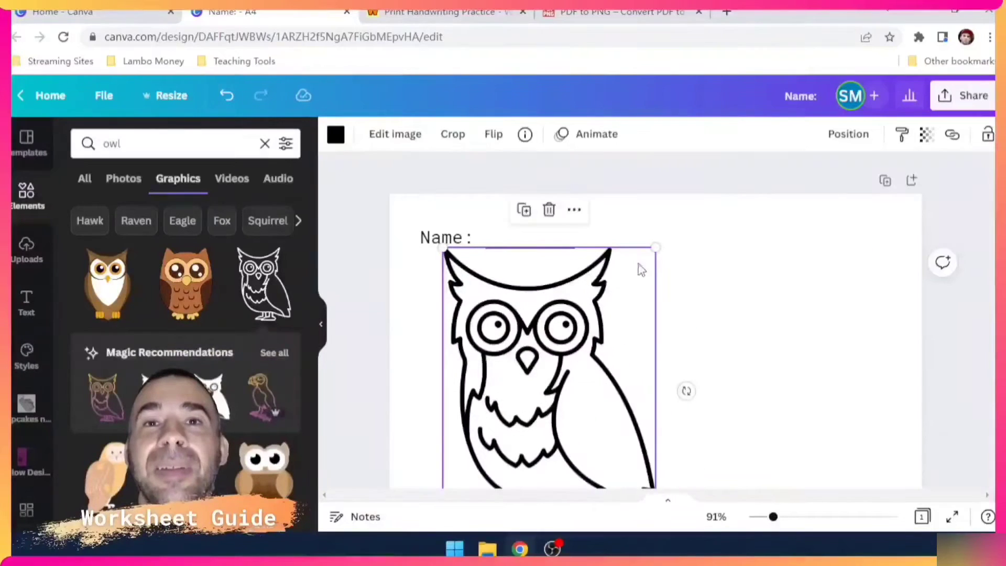
drag(656, 247, 517, 436)
drag(478, 466, 485, 304)
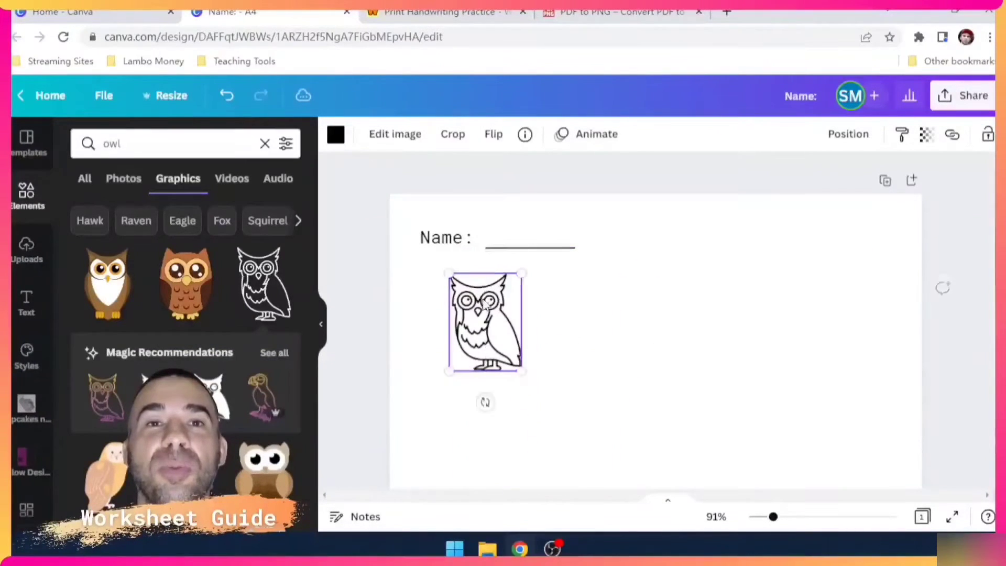
Add the front-facing black-and-white owl graphic to the page and delete the side-standing owl.
scroll(231, 397, down, 10)
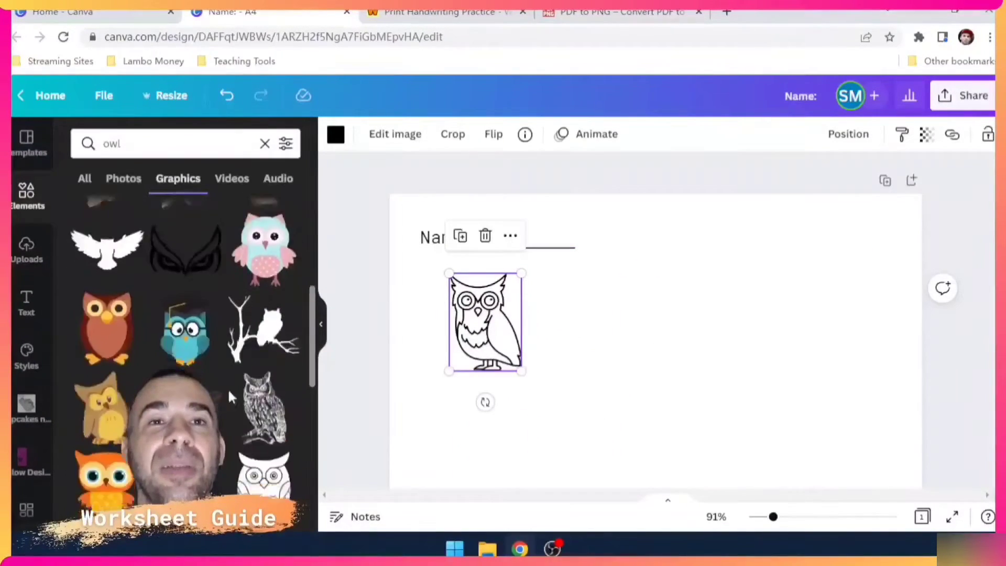
scroll(231, 397, down, 3)
click(264, 346)
drag(666, 461, 667, 295)
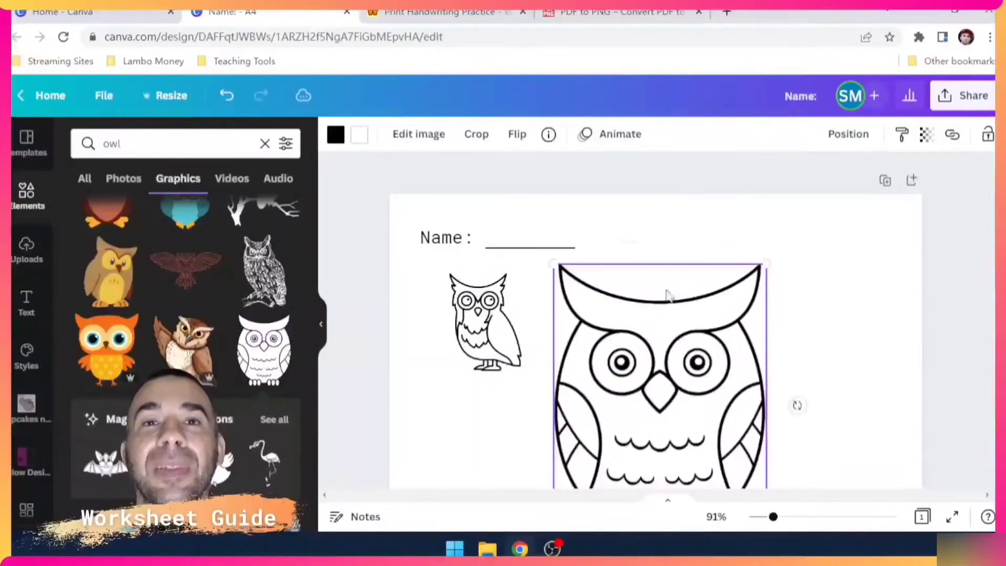
click(485, 315)
click(485, 232)
Shrink the front-facing owl to a small icon and place it just below the Name line.
drag(685, 358, 543, 354)
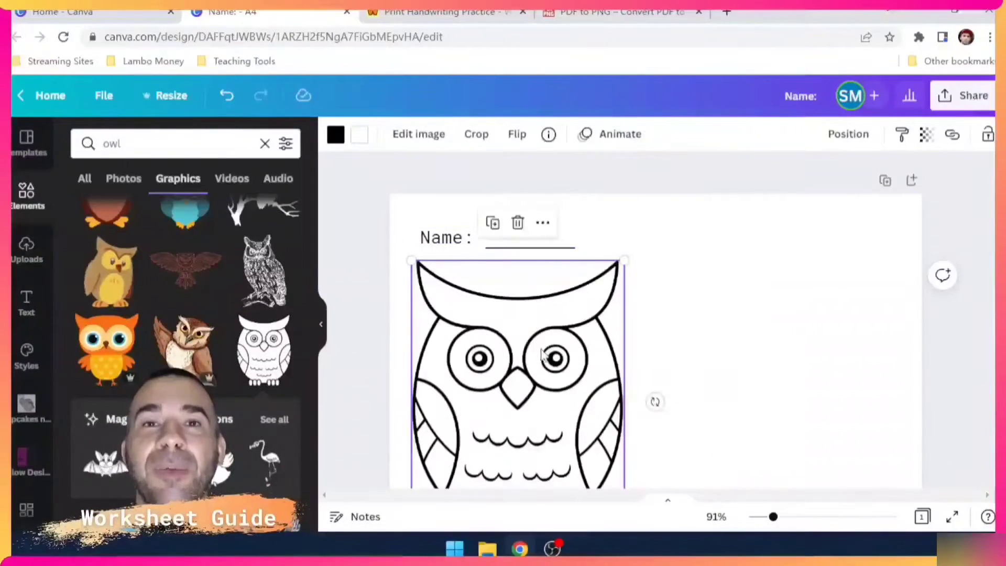
scroll(542, 353, down, 3)
drag(409, 468, 476, 221)
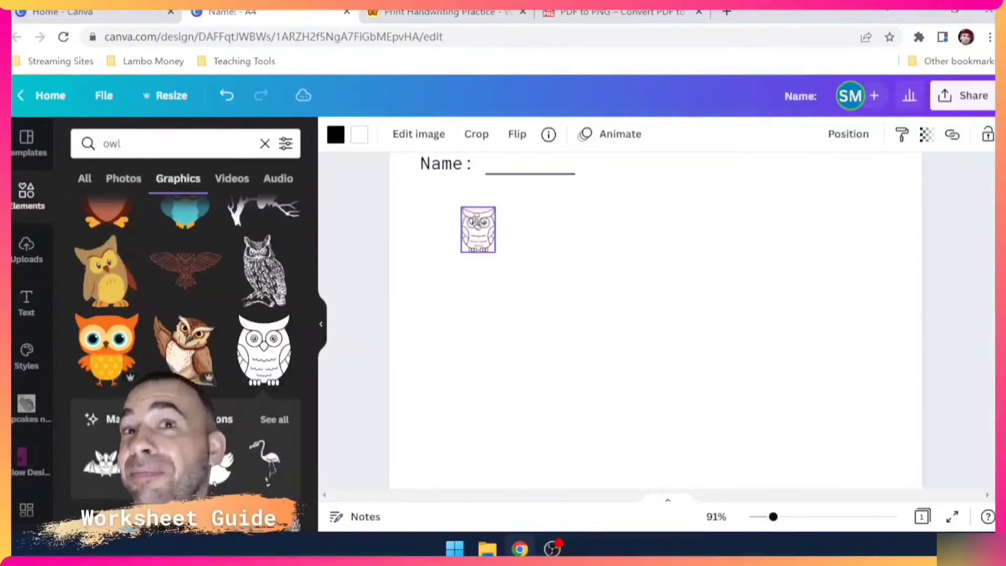
click(584, 317)
click(498, 255)
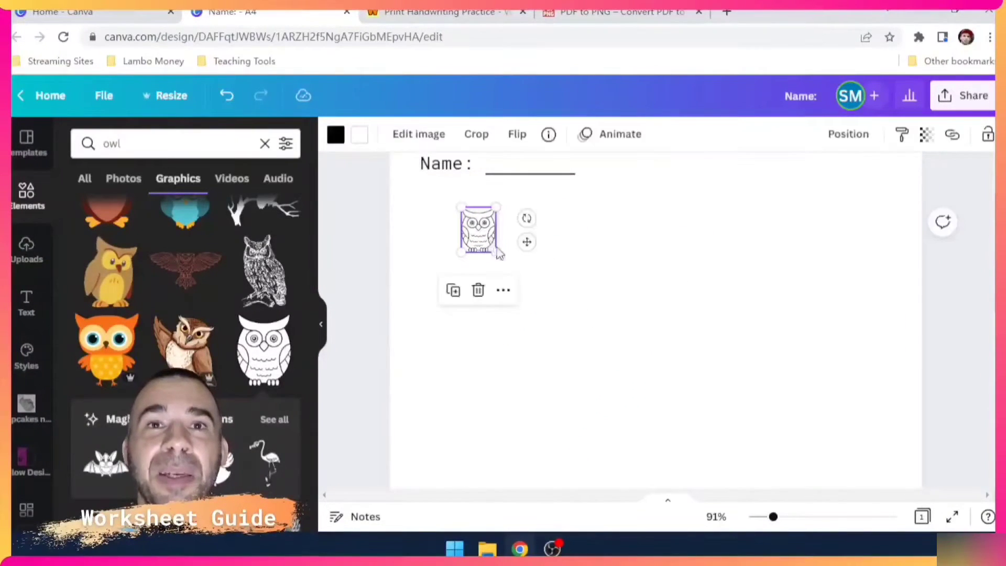
click(404, 288)
Shift the small owl slightly left and down so it sits beneath the "Name:" text.
scroll(242, 372, down, 4)
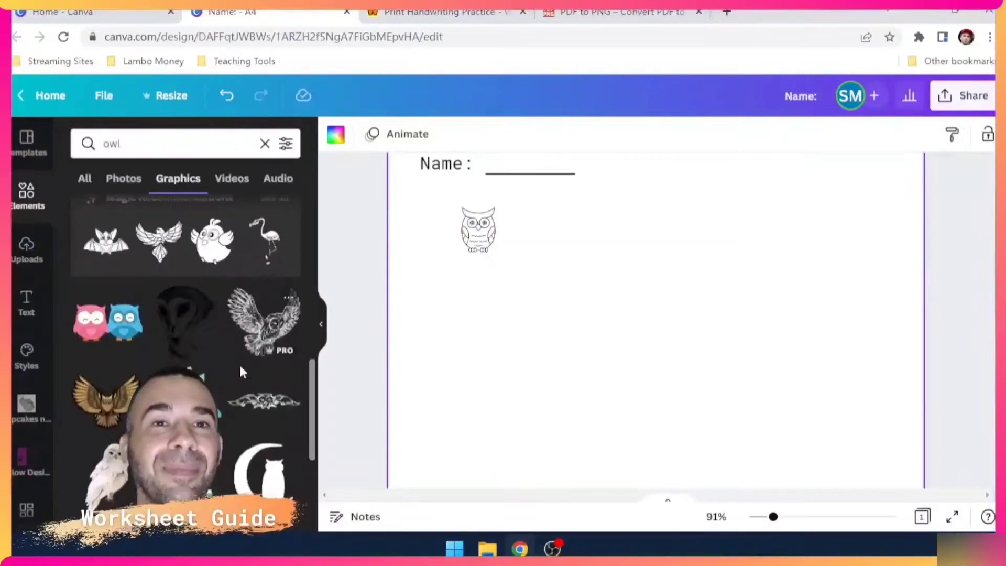
scroll(242, 372, up, 5)
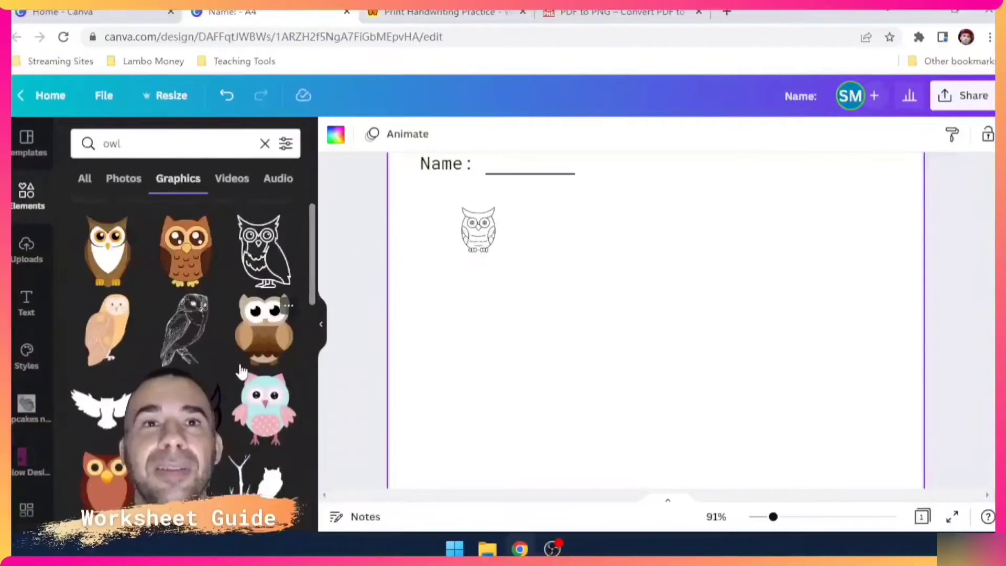
drag(485, 234, 466, 245)
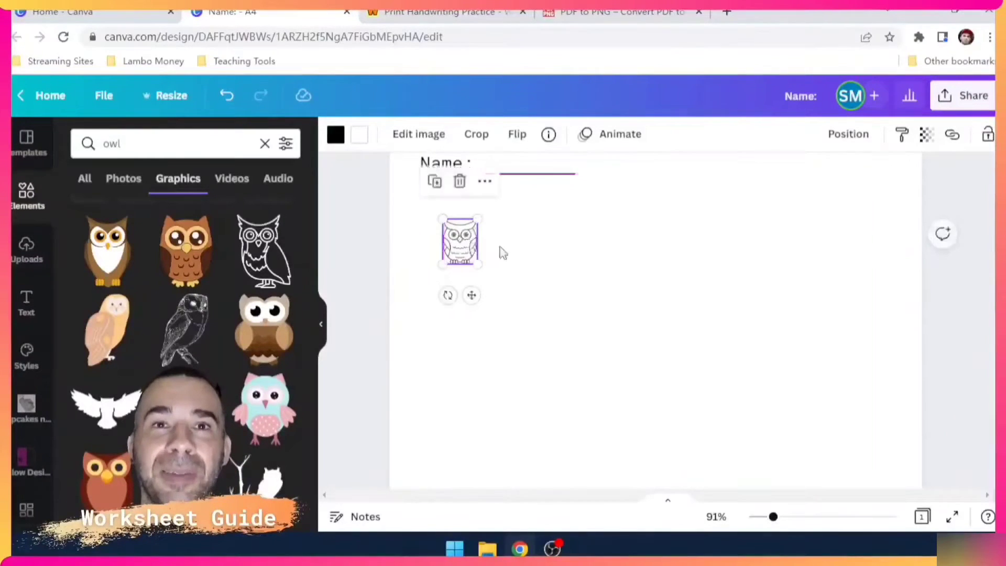
click(515, 255)
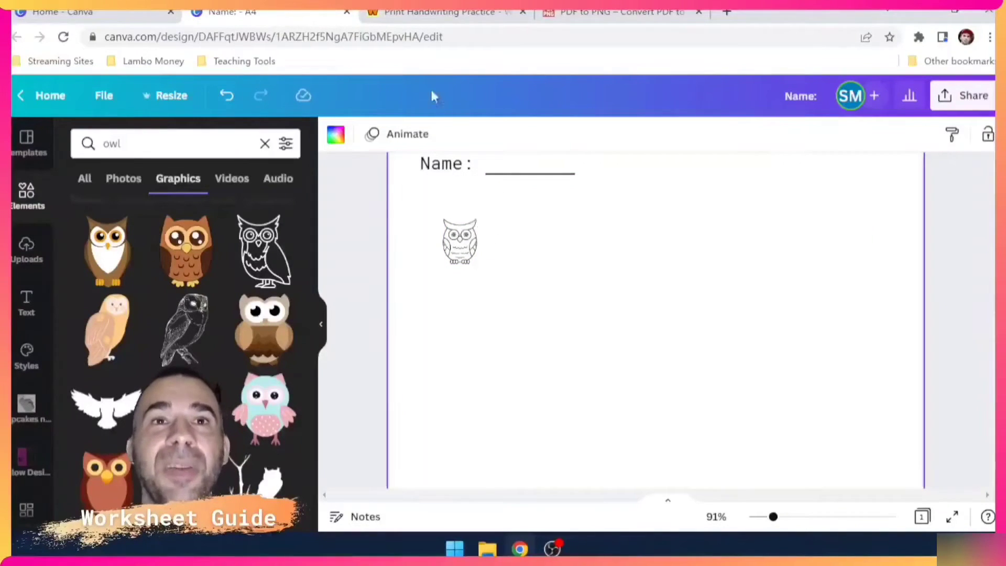
Switch to the WorksheetWorks site and open the options for a new Print Handwriting Practice worksheet.
click(444, 13)
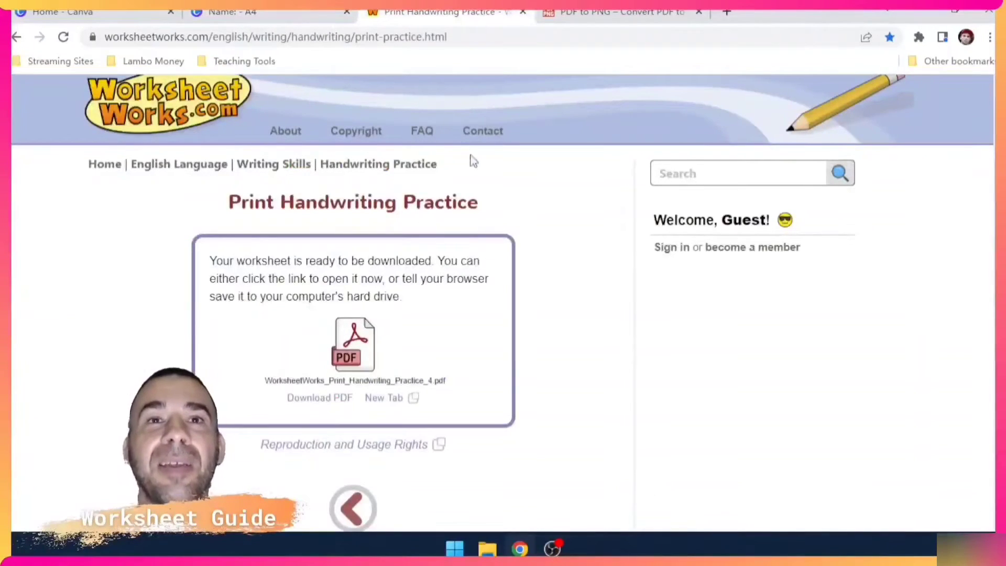
click(415, 164)
scroll(461, 323, down, 3)
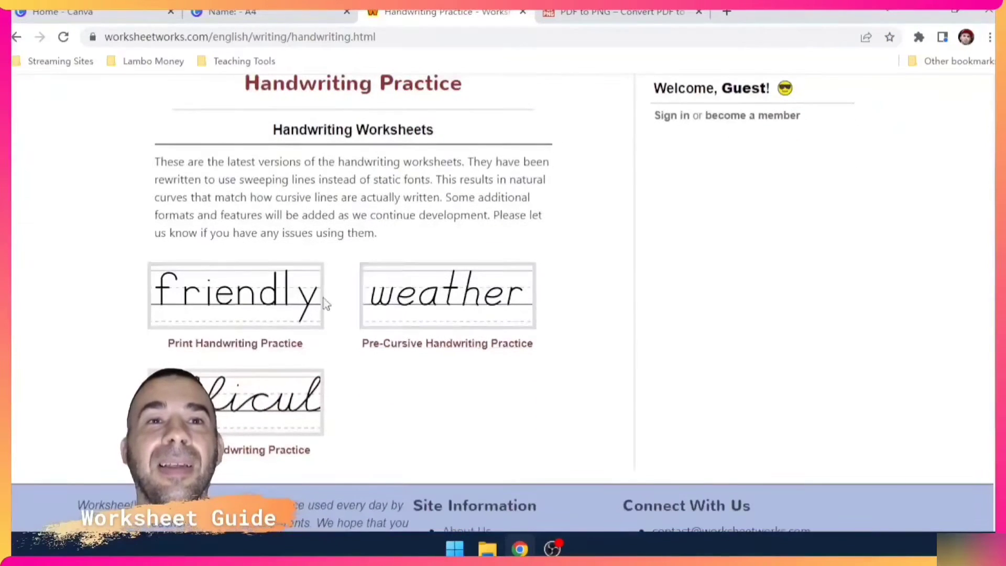
click(237, 295)
scroll(458, 330, down, 8)
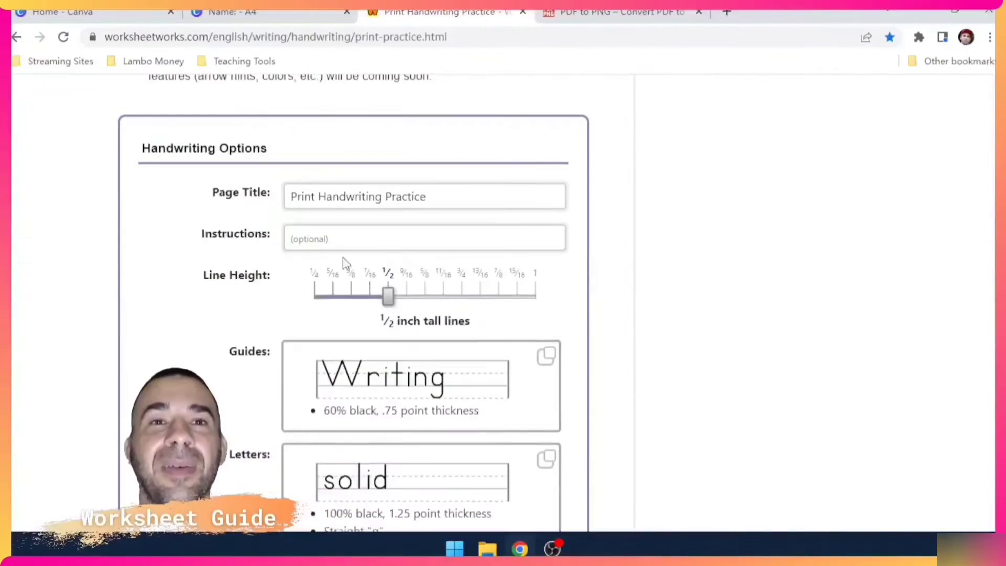
In the guide options, turn the Ascender, X-Height, Descender and End caps guides off and back on, keeping all four enabled.
scroll(376, 227, down, 1)
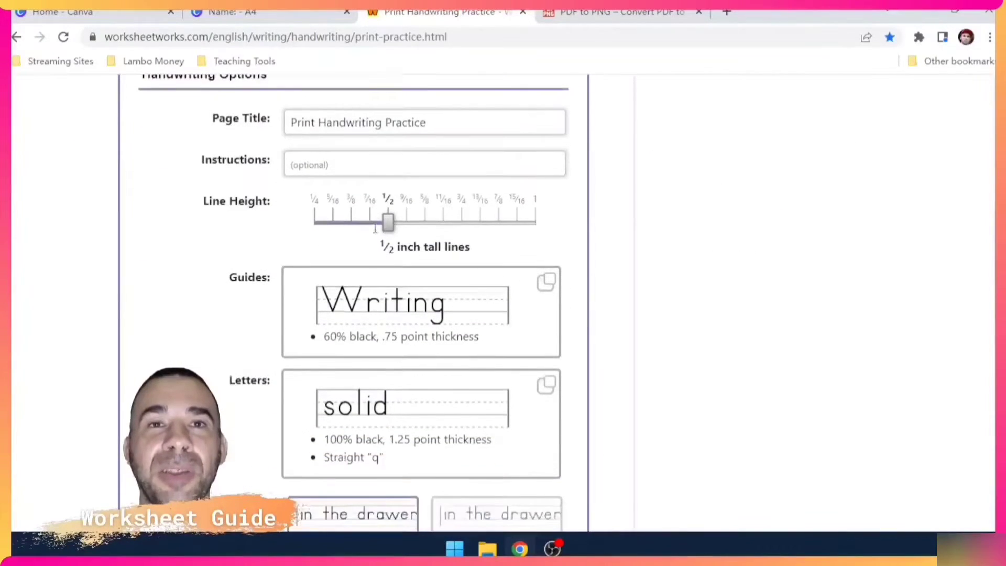
scroll(375, 244, down, 1)
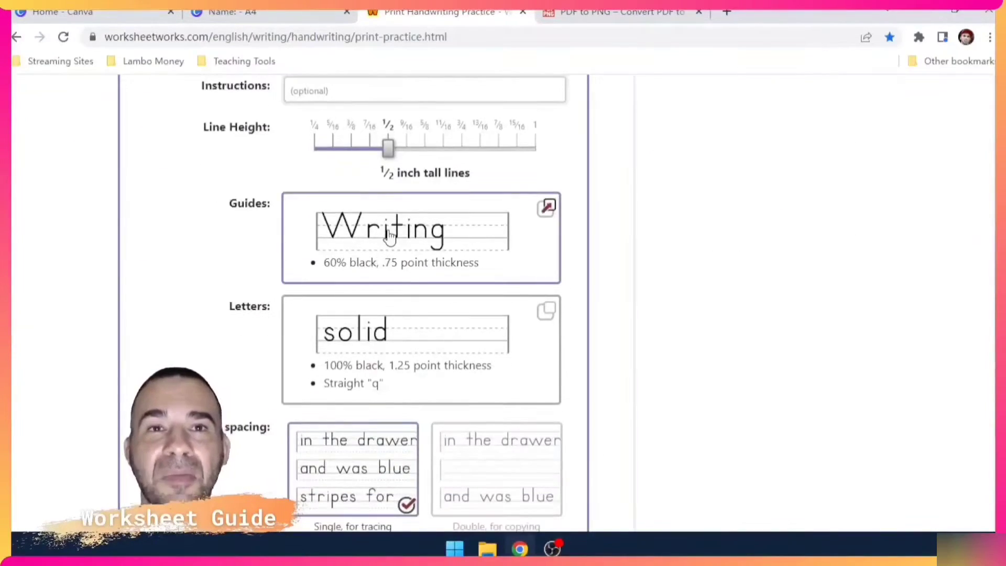
click(389, 235)
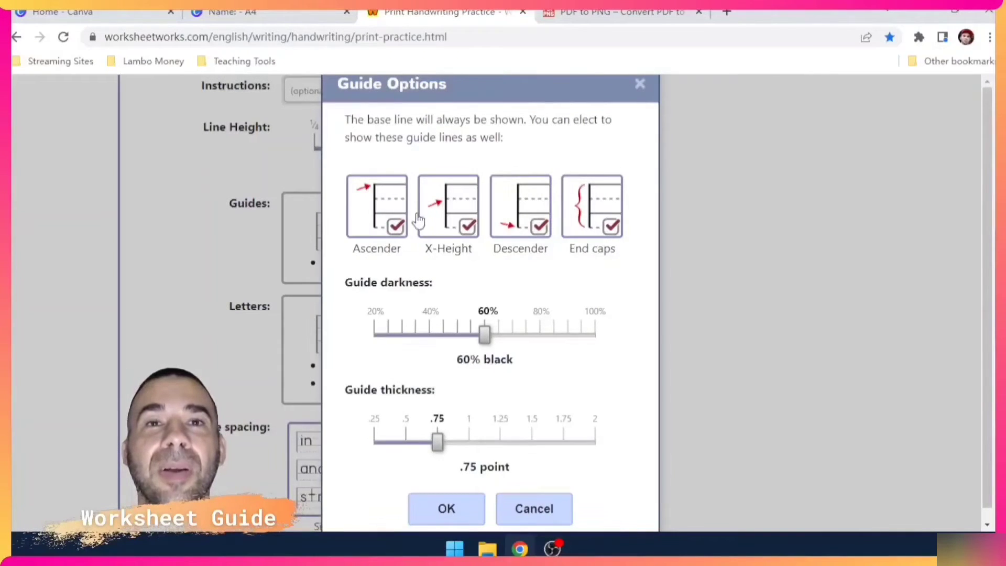
click(402, 231)
click(401, 231)
click(461, 229)
click(461, 229)
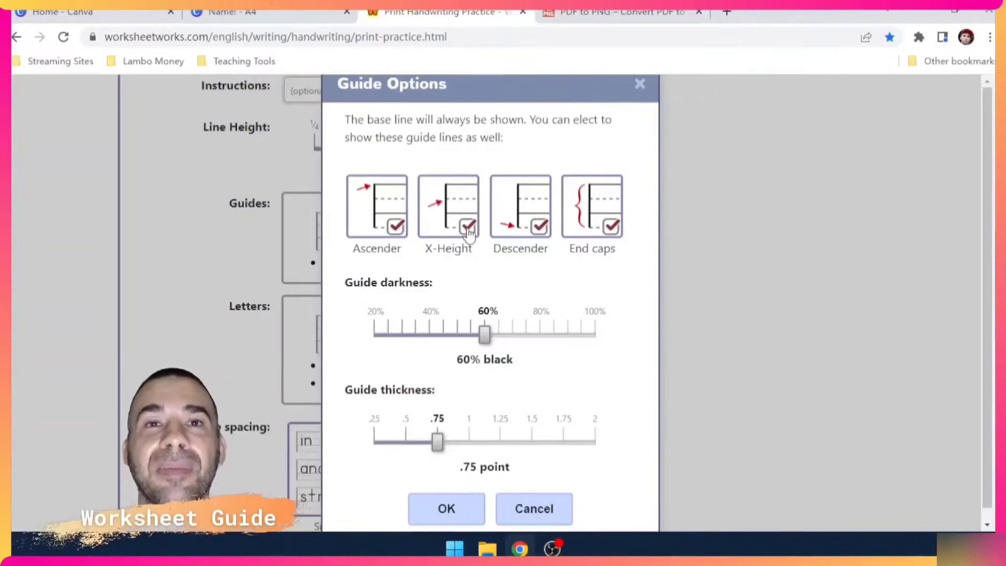
click(543, 229)
click(543, 229)
click(596, 237)
click(600, 238)
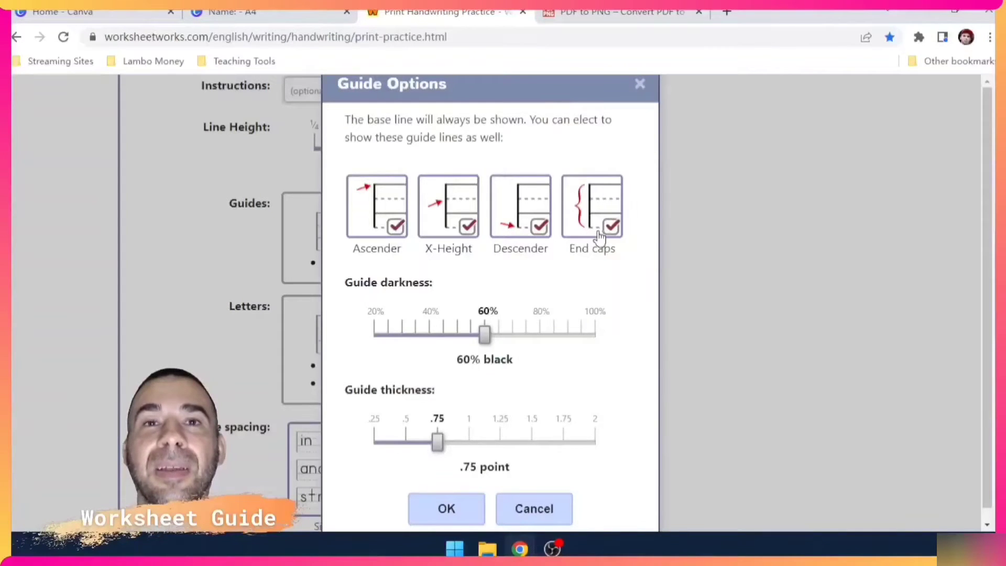
click(469, 227)
click(470, 226)
click(540, 226)
click(539, 233)
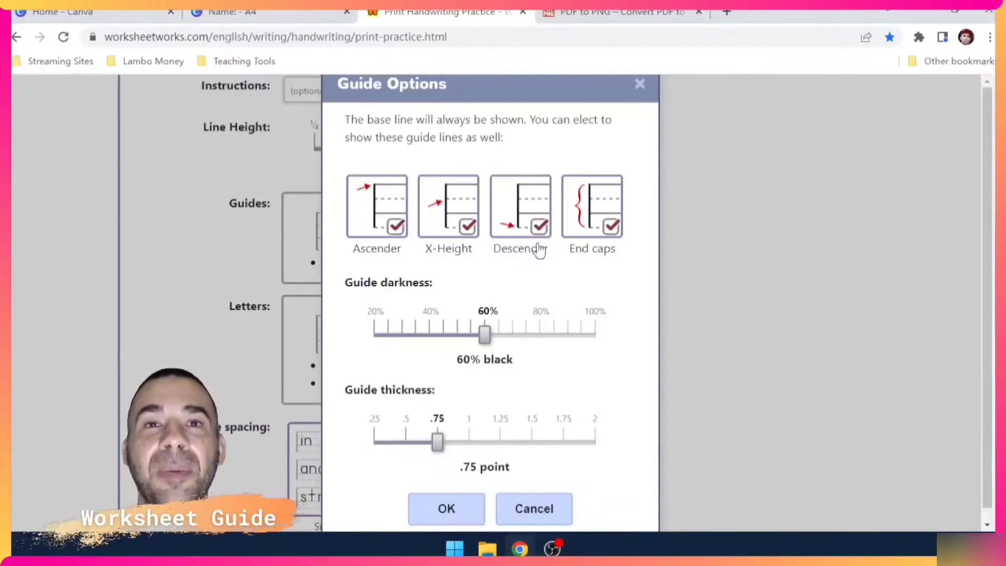
click(457, 500)
Try the Outlined and Solid letter styles in the letter options and choose Dashed.
scroll(450, 314, down, 2)
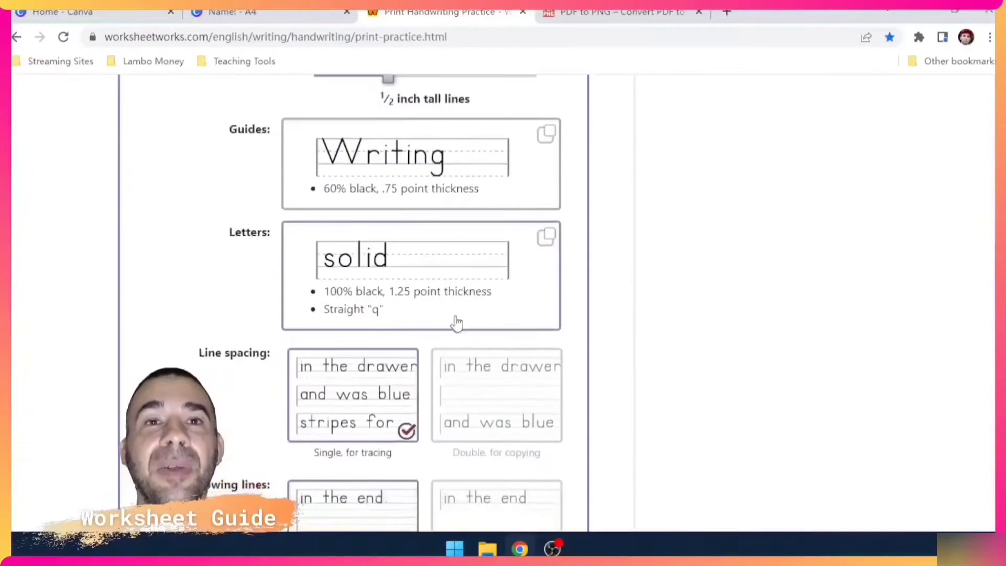
click(426, 257)
click(489, 117)
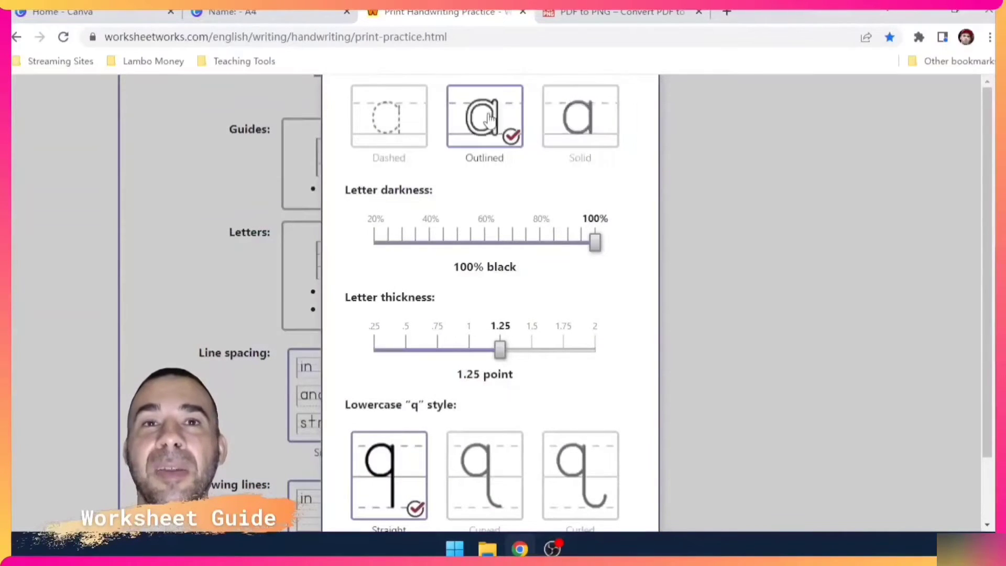
click(579, 122)
click(386, 128)
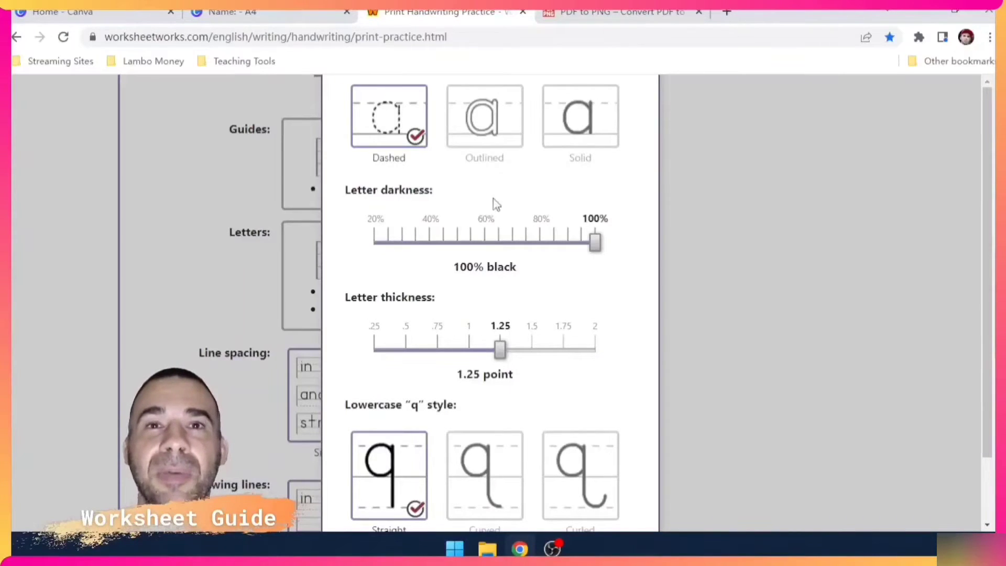
Set the letter darkness to 60% black and the lowercase "q" style to Curled, and apply the letter options.
drag(591, 242, 493, 242)
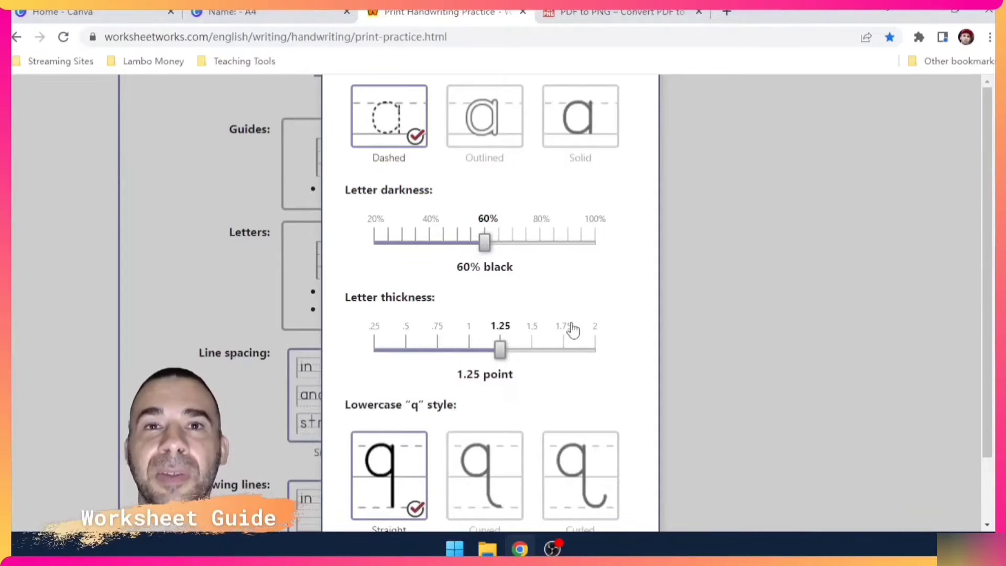
scroll(579, 362, down, 1)
click(576, 389)
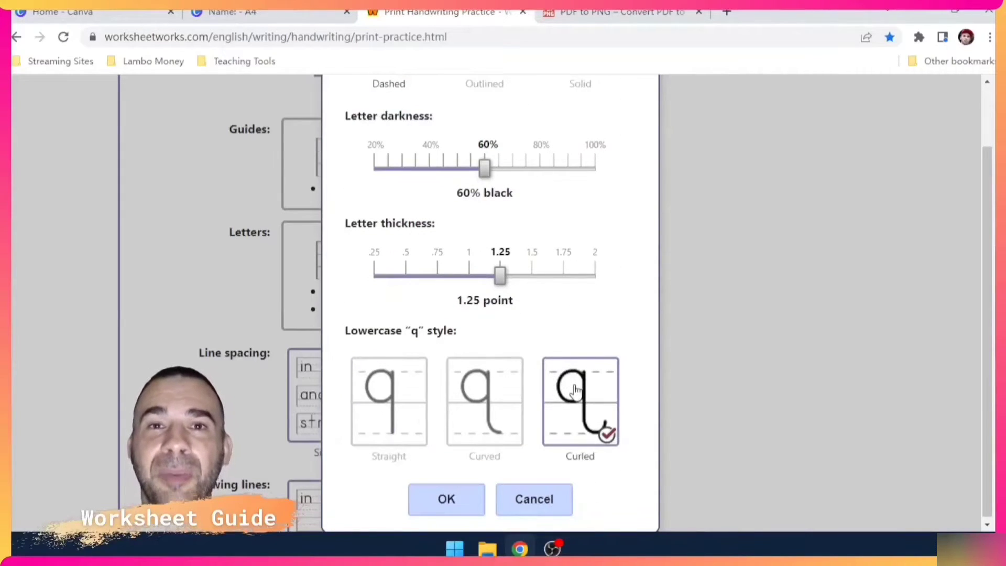
click(451, 499)
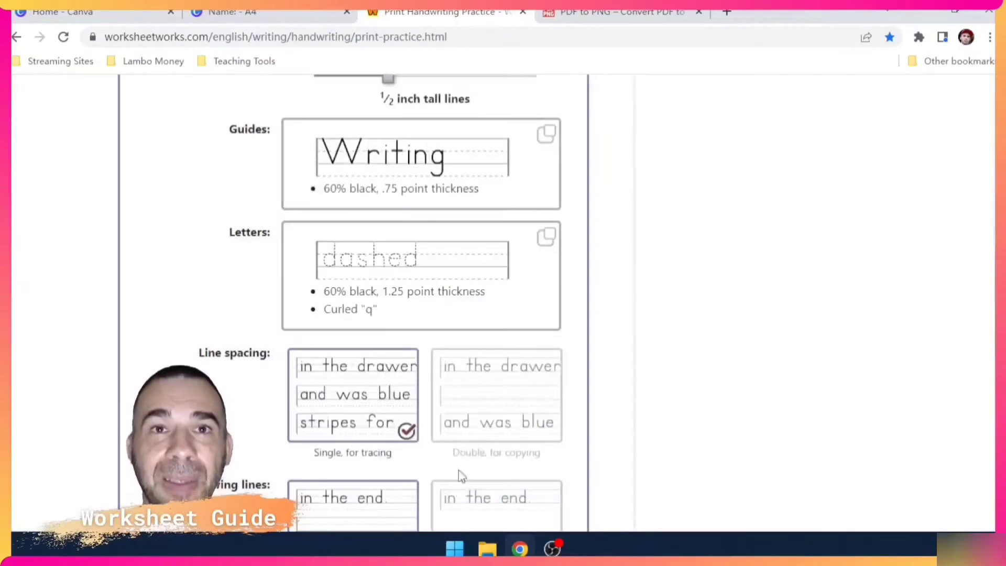
Set the line spacing to "Single, for tracing" and the following lines to "Leave blank".
scroll(461, 419, down, 3)
click(488, 240)
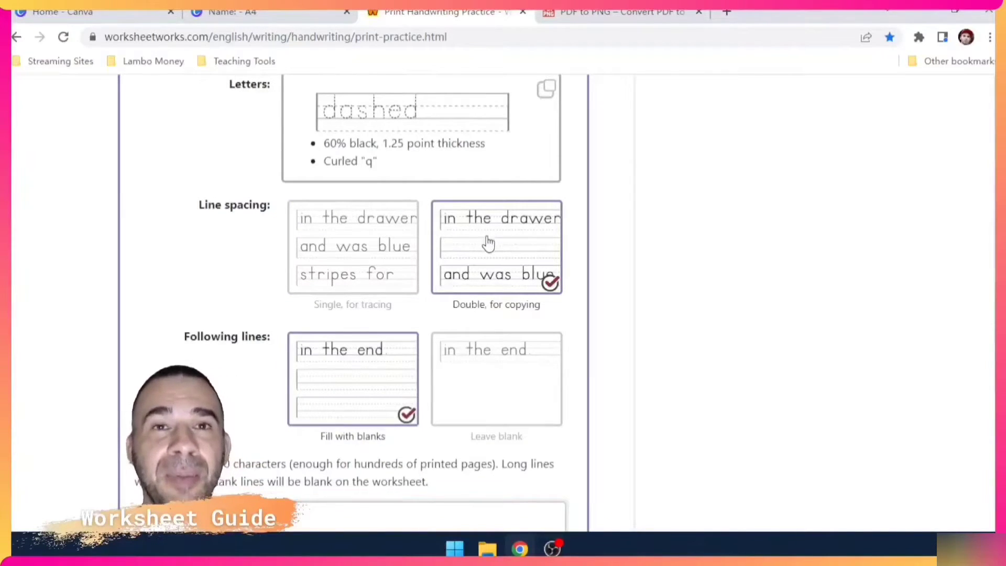
click(382, 260)
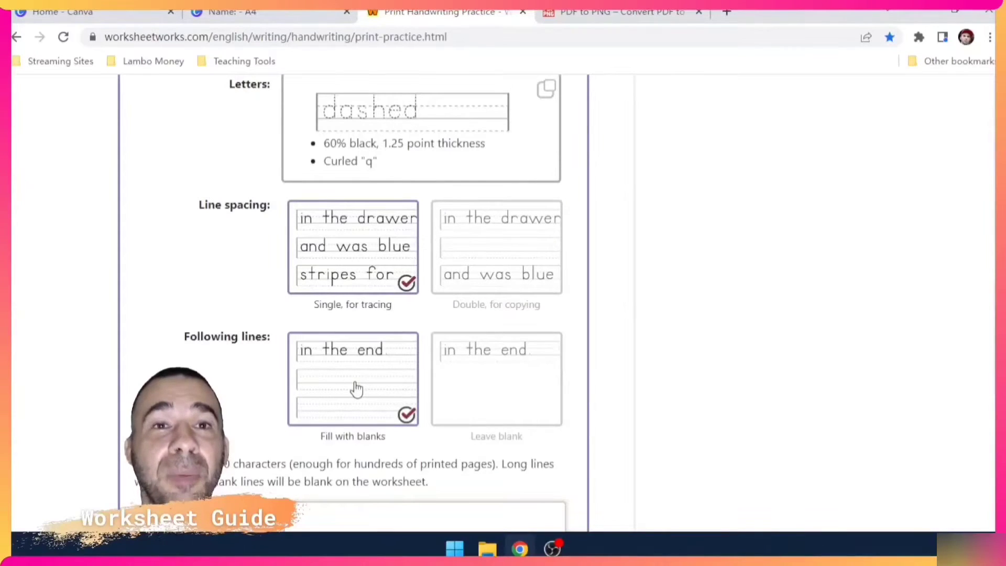
click(489, 383)
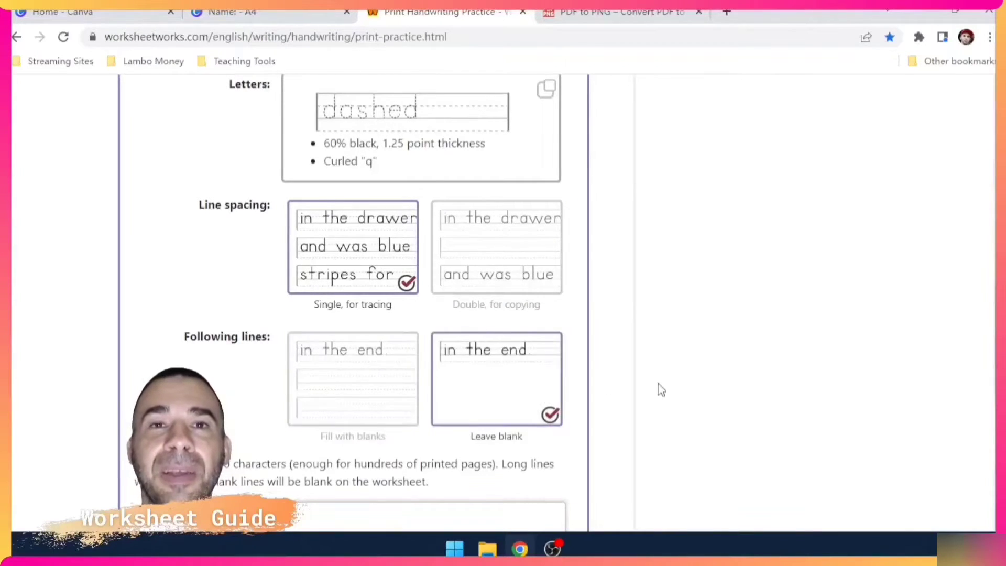
Enter "What are you thinking about?" as the practice text of the worksheet.
scroll(502, 382, down, 4)
click(326, 311)
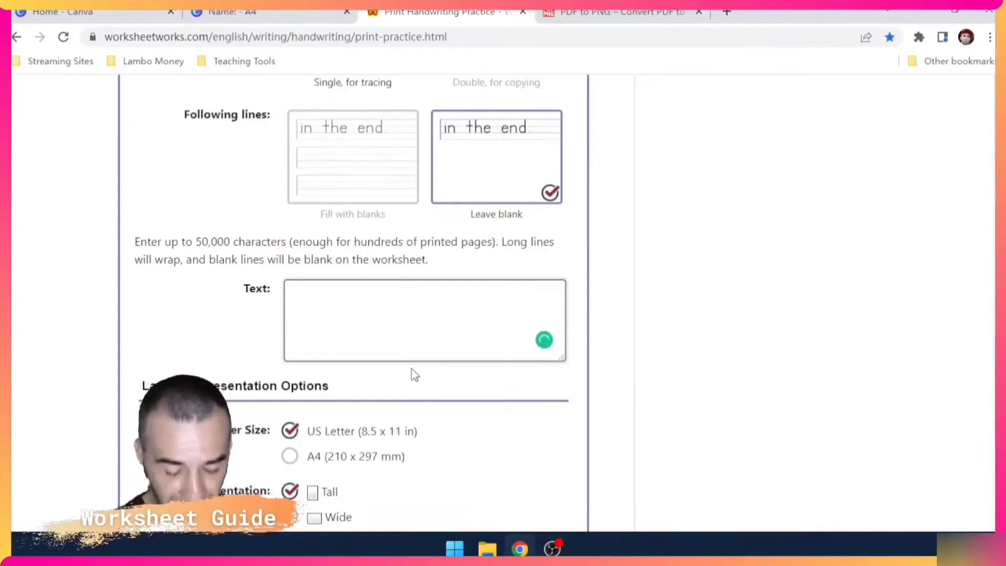
text(What are y)
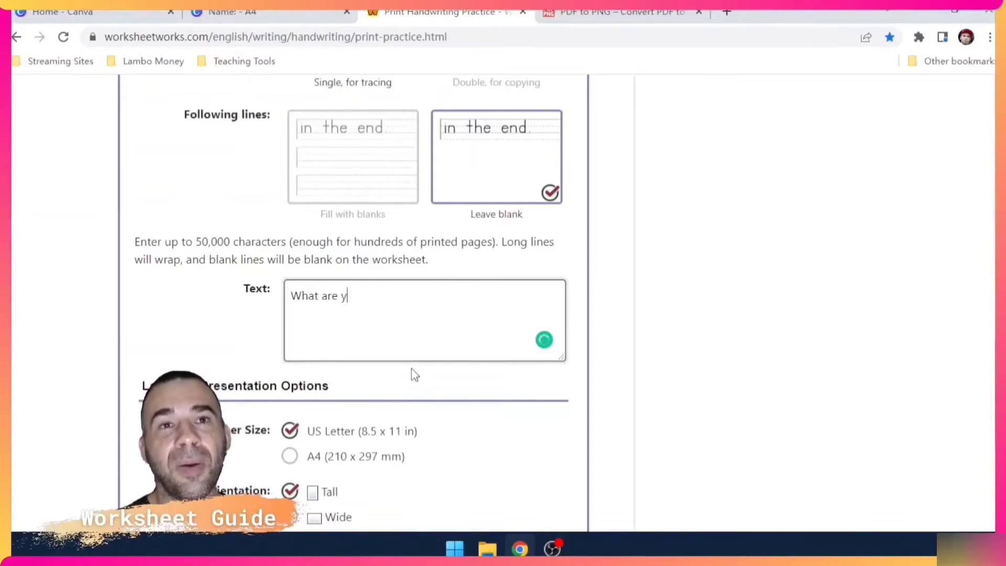
text(ou thinking about?)
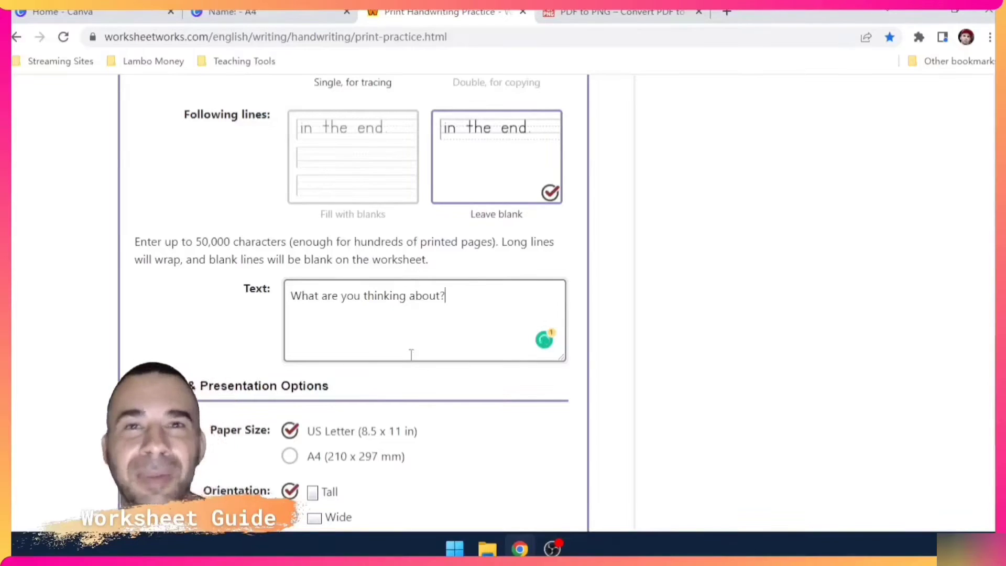
Set the paper size to A4 (210 x 297 mm) and create the worksheet.
scroll(409, 364, down, 3)
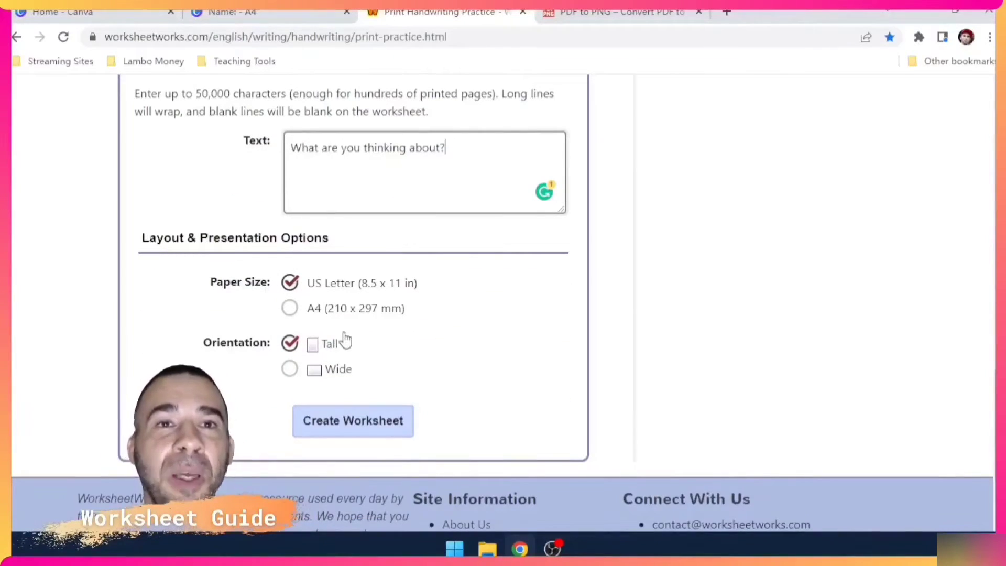
click(332, 310)
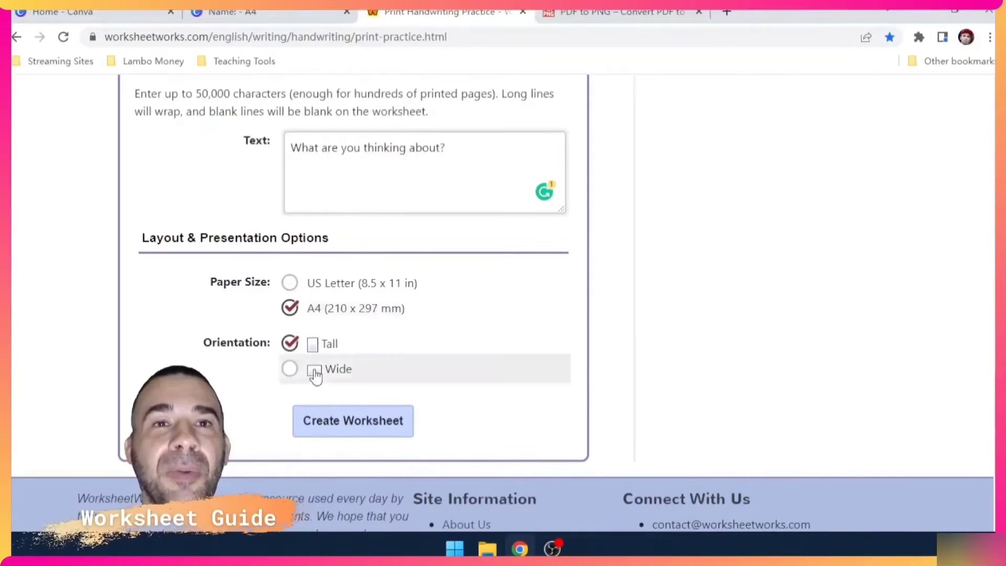
click(371, 427)
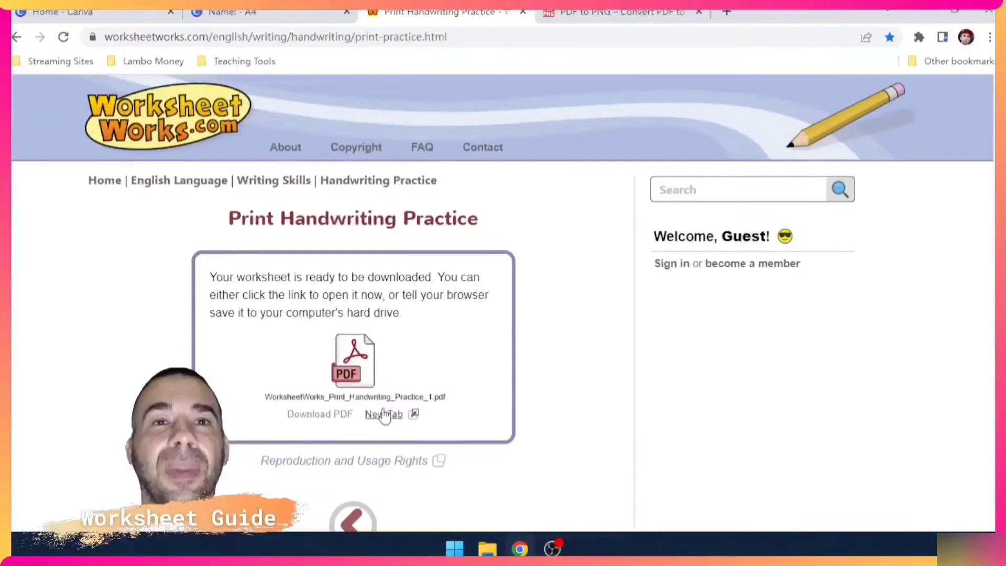
Open the generated worksheet PDF in its own browser tab and save it to the Downloads folder.
click(384, 415)
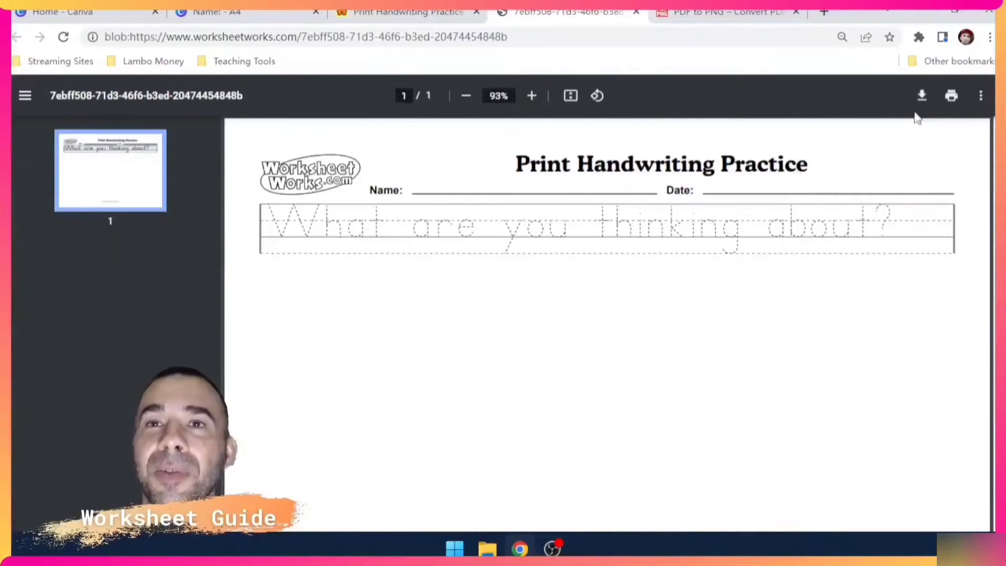
click(922, 97)
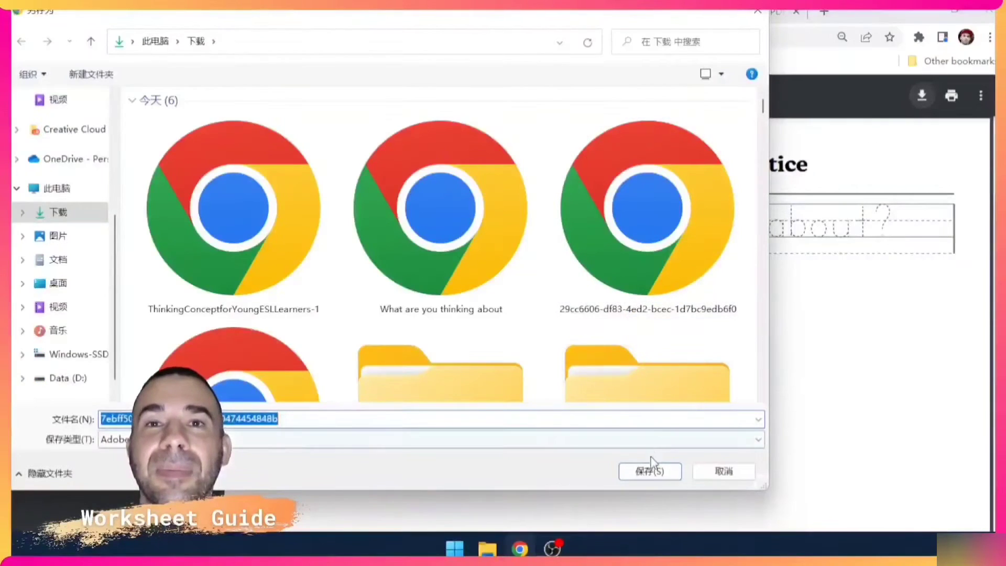
click(651, 470)
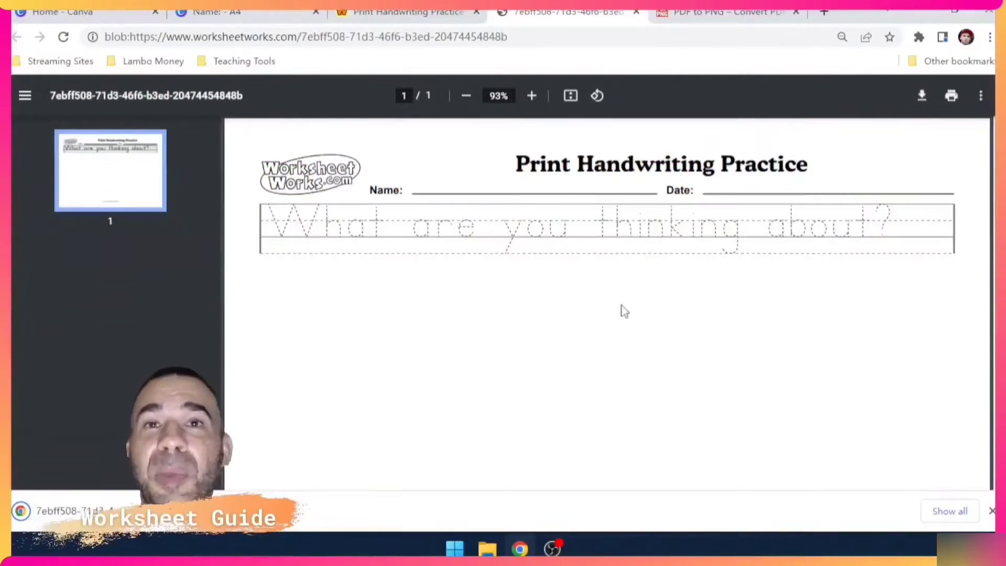
Switch to pdf2png.com, upload the downloaded worksheet PDF for PNG conversion and download the resulting ZIP.
click(723, 12)
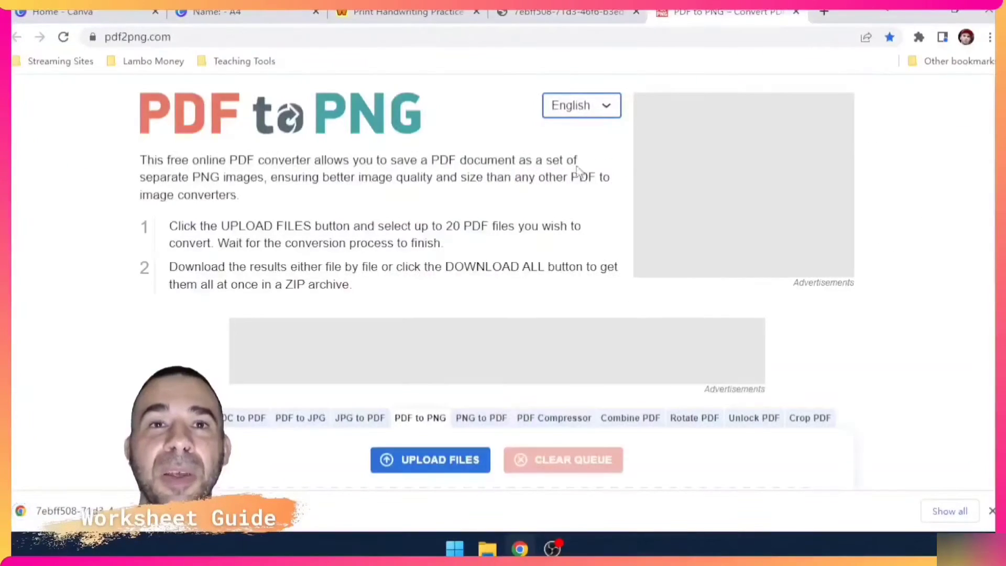
scroll(90, 426, down, 2)
drag(68, 511, 344, 398)
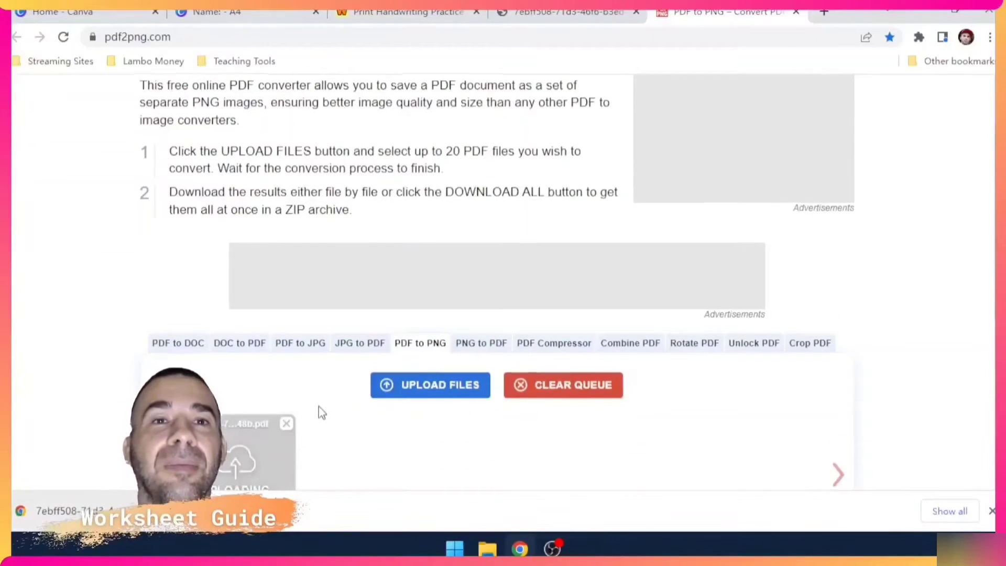
scroll(319, 407, down, 3)
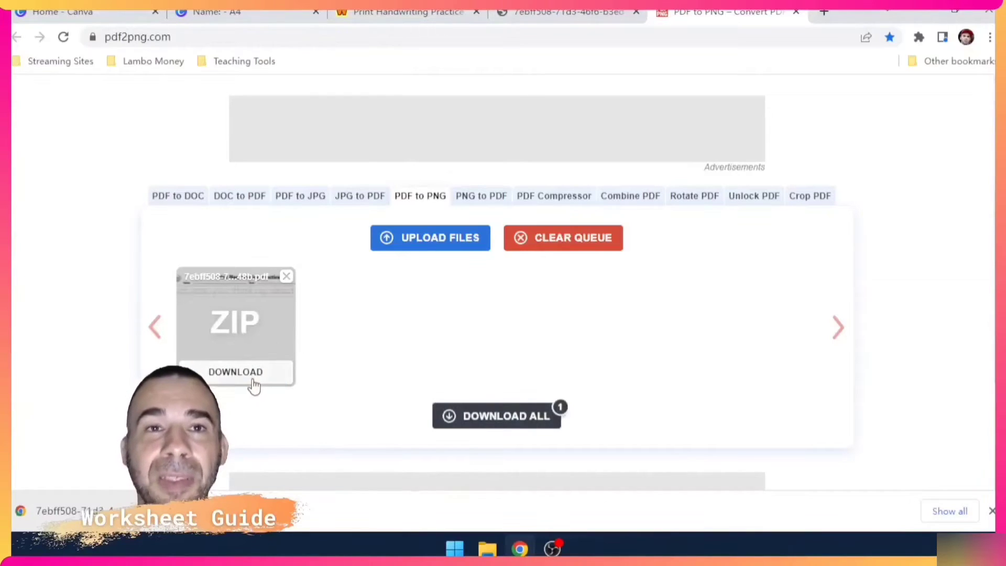
click(251, 380)
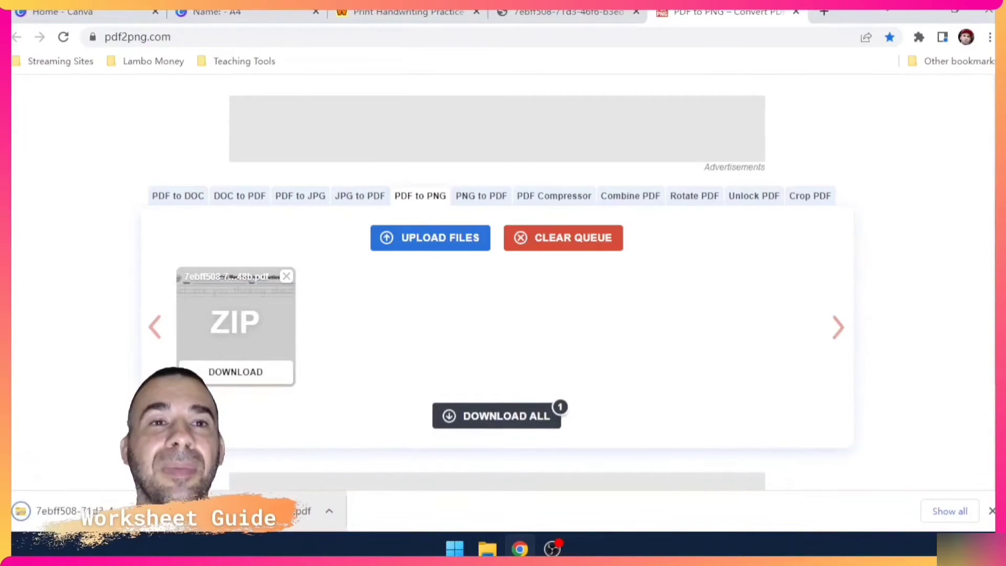
Show the downloaded ZIP in its folder and extract all its contents to the suggested Downloads subfolder.
click(329, 511)
click(283, 457)
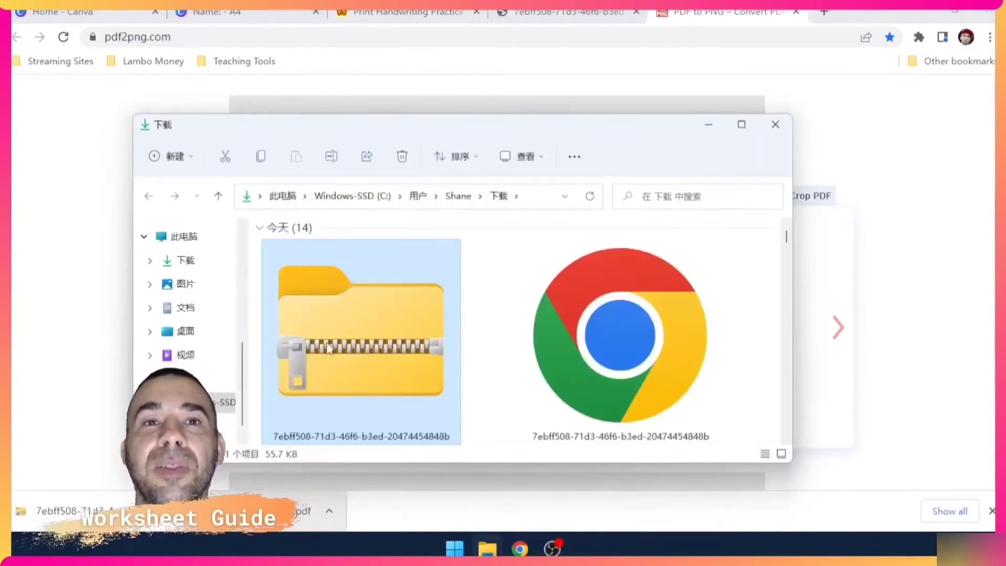
right_click(355, 338)
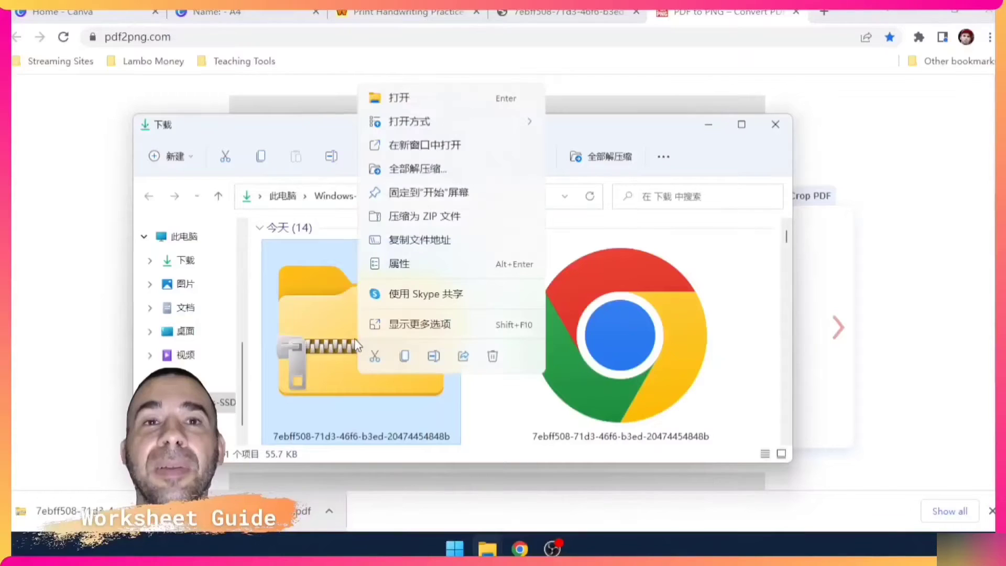
click(412, 169)
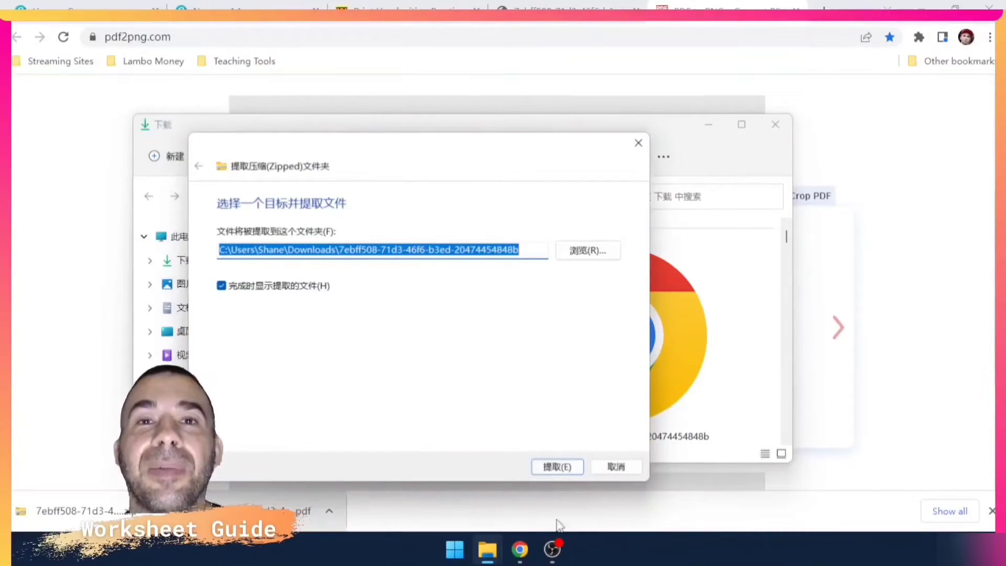
click(557, 466)
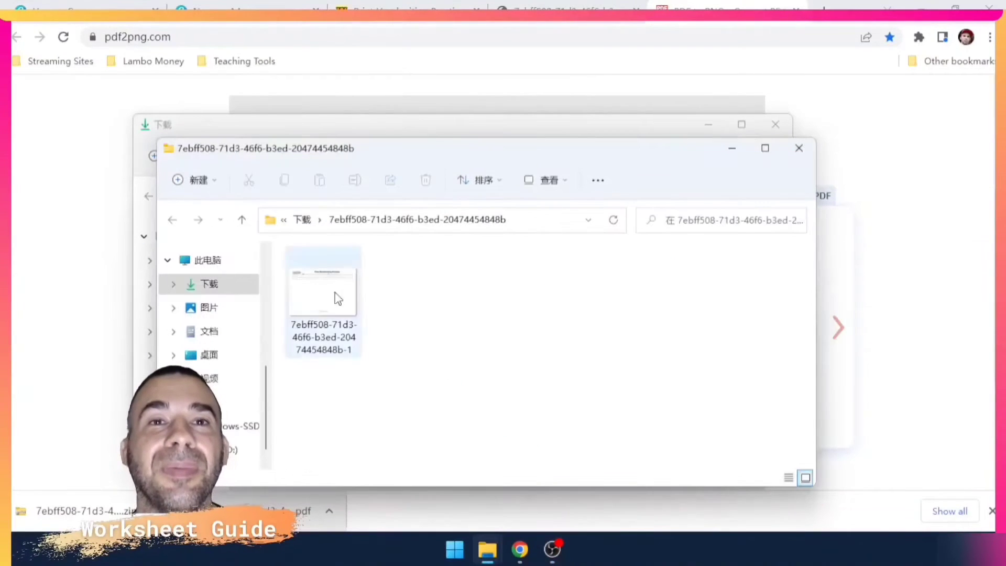
Upload the extracted worksheet PNG to the Canva design and add it to the page.
click(310, 289)
click(205, 6)
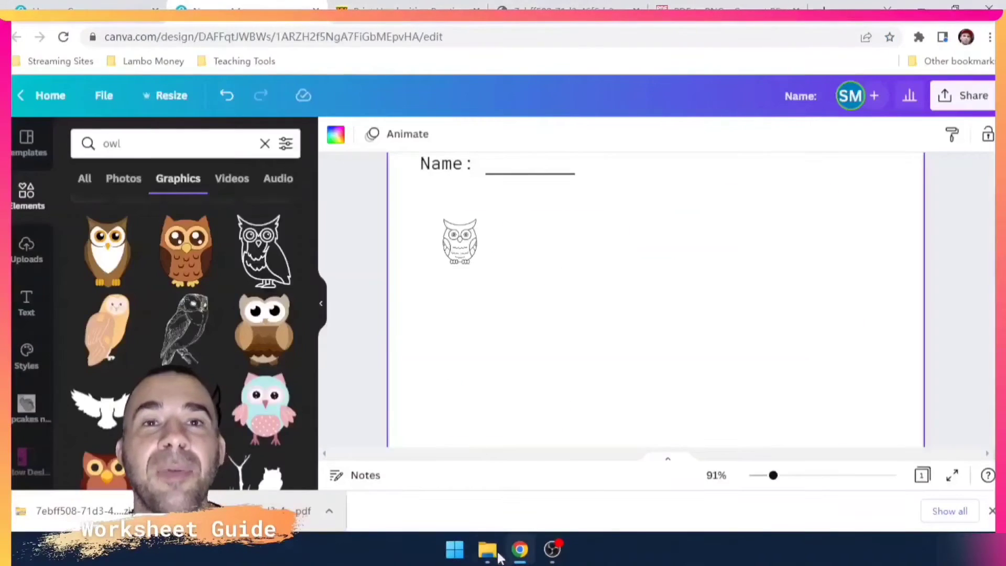
mouse_move(493, 553)
click(649, 472)
drag(322, 297, 109, 271)
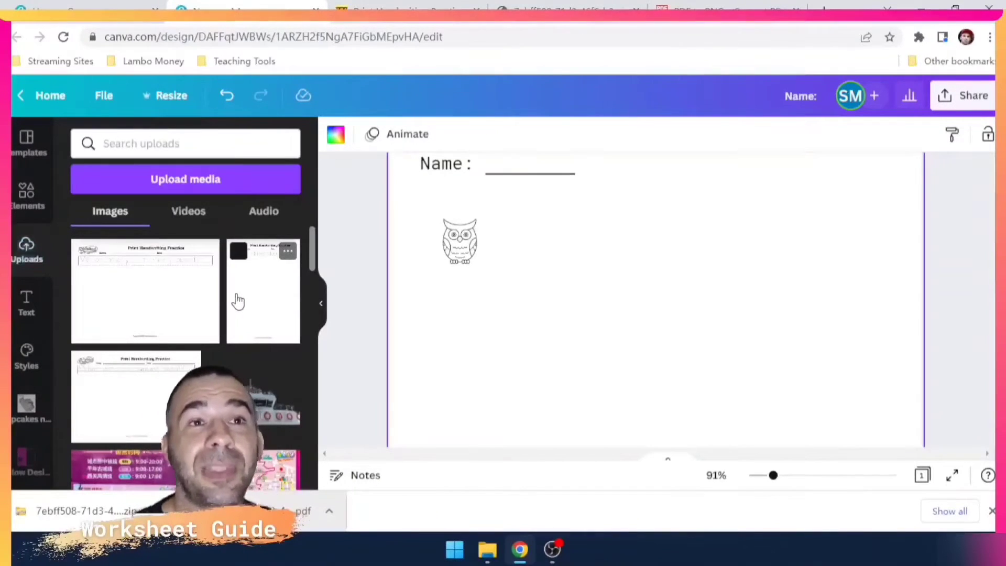
click(152, 318)
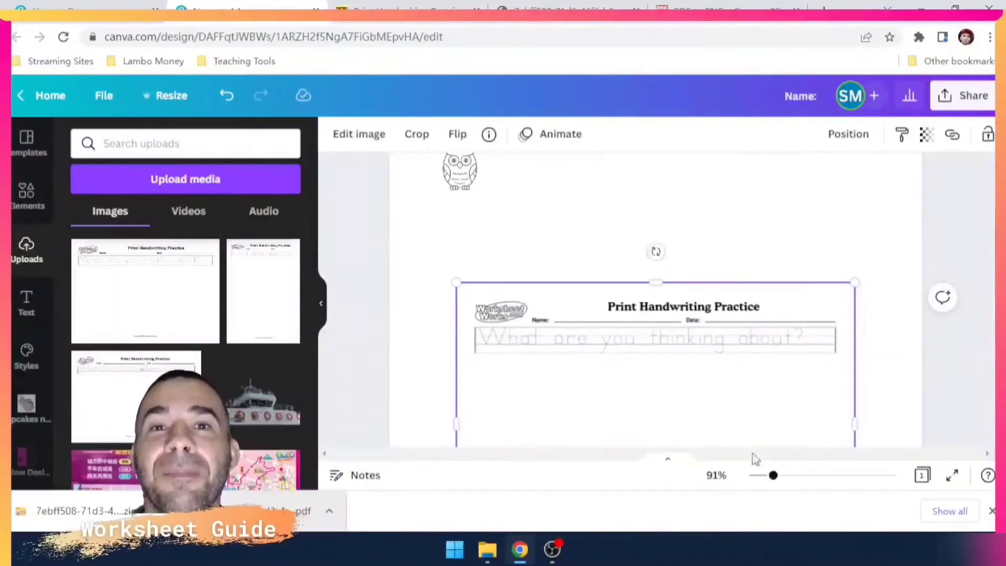
Move the worksheet image up the page and crop its header, side margins and blank area down to the dashed sentence.
drag(774, 476, 768, 475)
drag(689, 395, 691, 278)
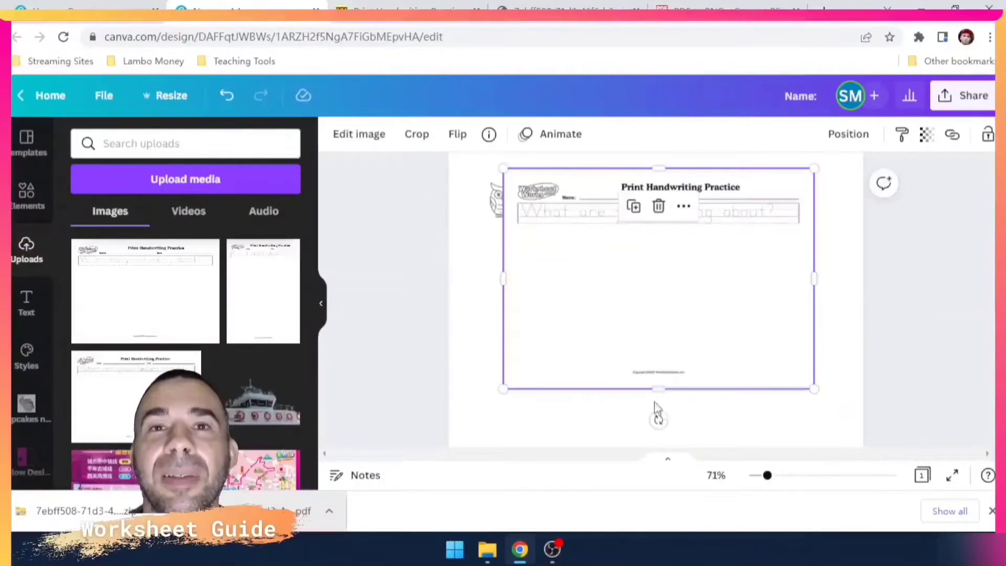
drag(654, 394, 659, 237)
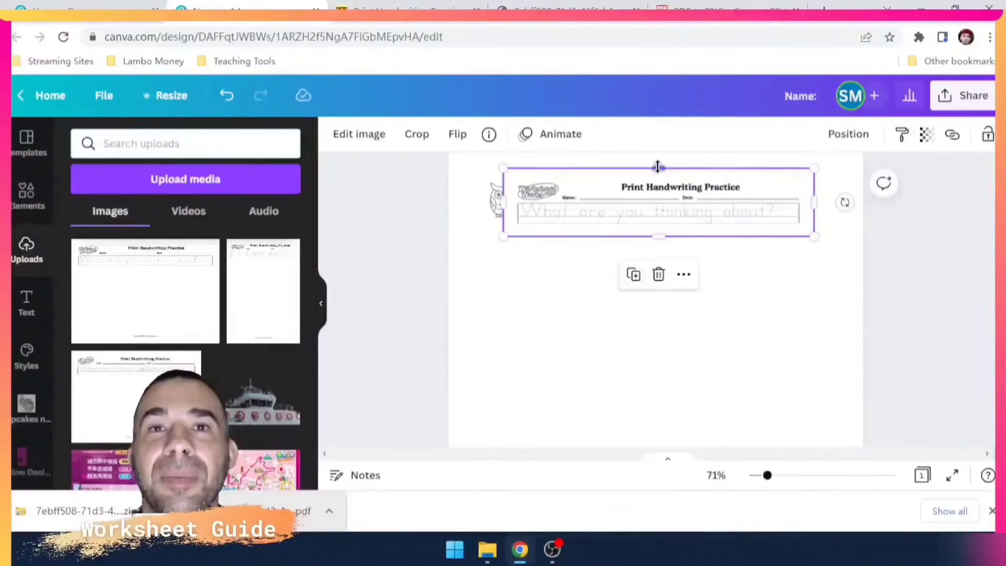
drag(657, 166, 660, 201)
drag(504, 218, 517, 216)
drag(811, 224, 800, 219)
Position the cropped sentence beside the owl and trim its lower edge, leaving it about 14.4 wide and 1.3 high.
scroll(691, 304, up, 2)
drag(659, 286, 647, 276)
drag(766, 477, 782, 478)
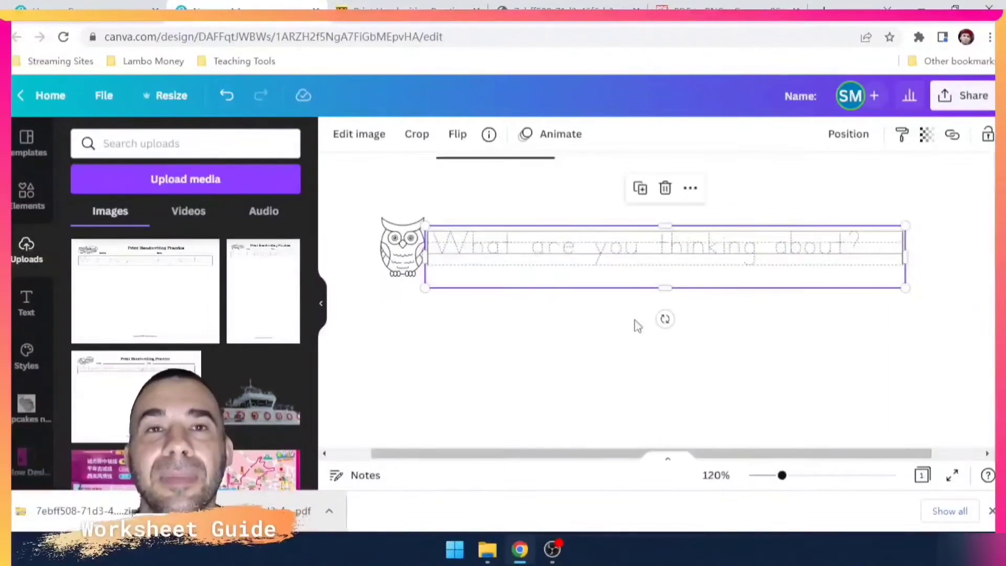
drag(670, 283, 663, 265)
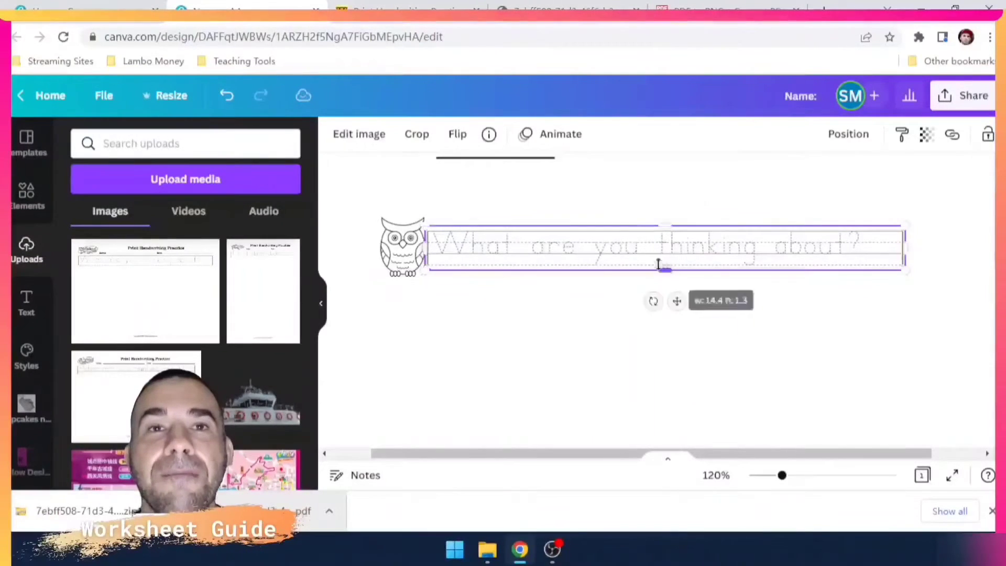
Reposition the sentence strip and move the owl up against its starting edge.
drag(782, 475, 766, 475)
mouse_move(625, 292)
mouse_down()
mouse_move(640, 285)
mouse_move(631, 281)
mouse_up()
drag(514, 279, 528, 272)
drag(765, 478, 784, 476)
scroll(525, 333, up, 2)
drag(417, 258, 426, 257)
Trim the remaining blank strip below the dashed baseline of the sentence image.
click(559, 281)
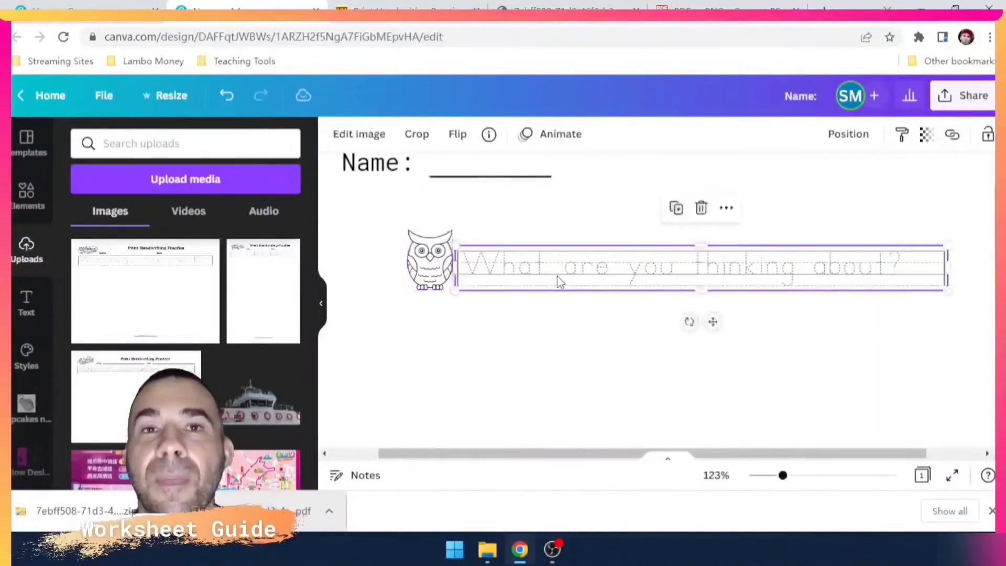
mouse_move(695, 292)
mouse_down()
mouse_move(678, 287)
mouse_move(696, 287)
mouse_up()
click(646, 317)
click(684, 278)
click(650, 312)
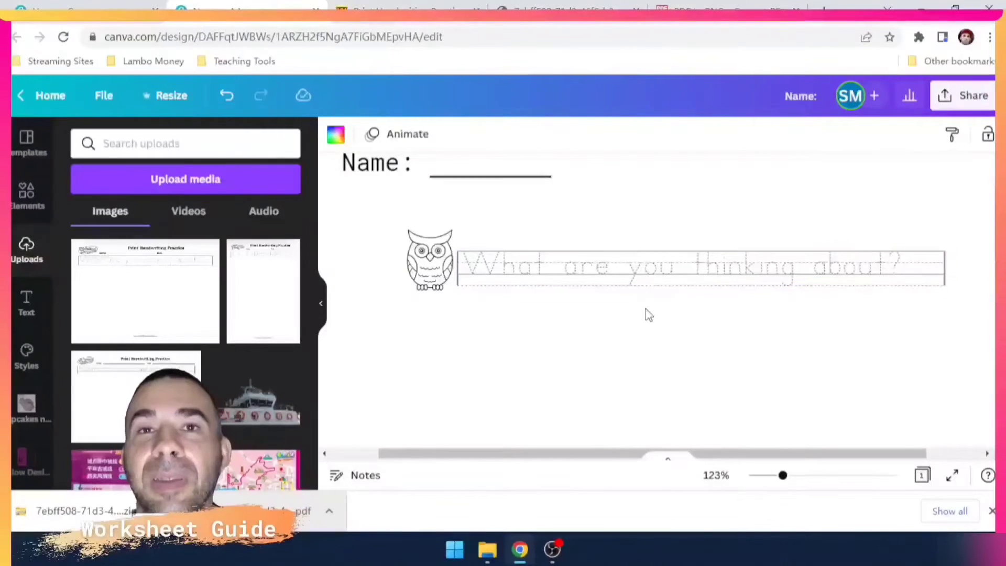
Shrink the owl so that it sits clear of the sentence box, close to its height.
click(431, 256)
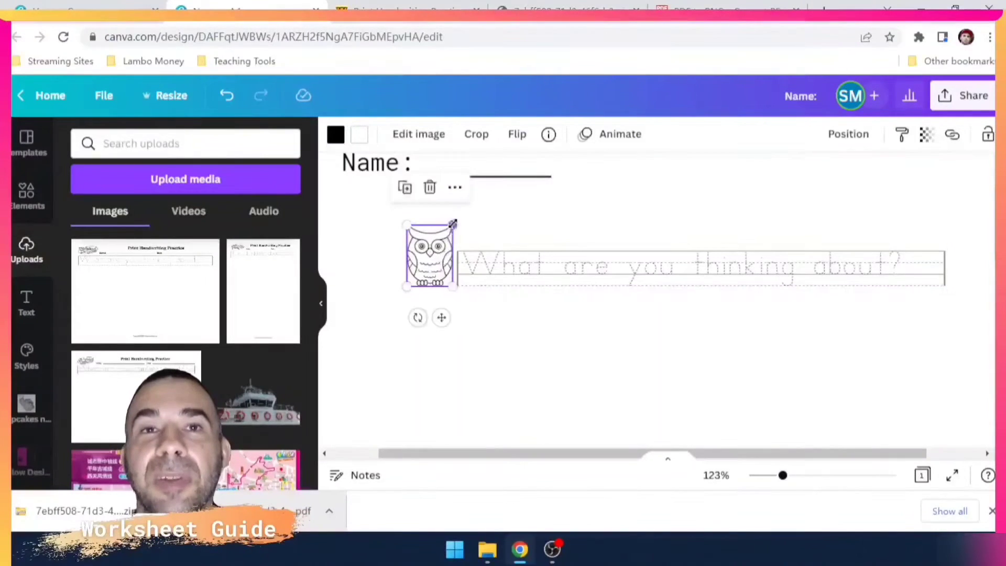
drag(451, 224, 429, 265)
click(386, 272)
click(386, 272)
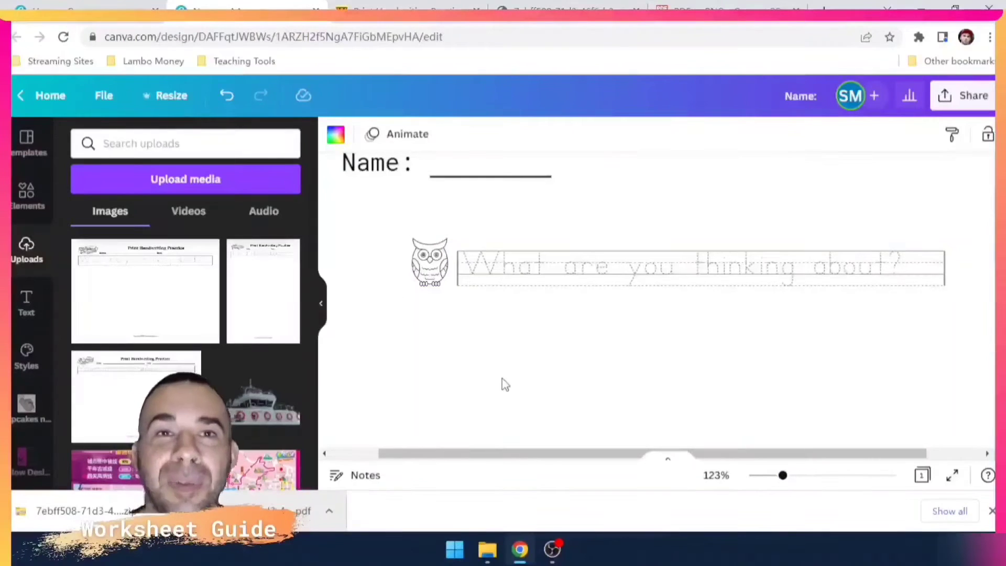
Search the Canva graphics for "student thinking".
scroll(504, 386, down, 2)
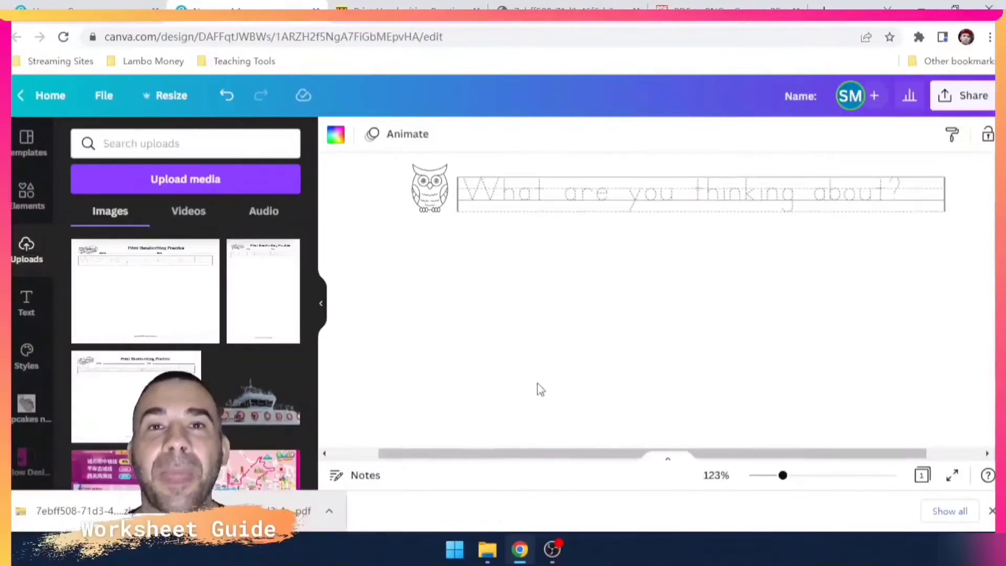
click(26, 195)
click(103, 143)
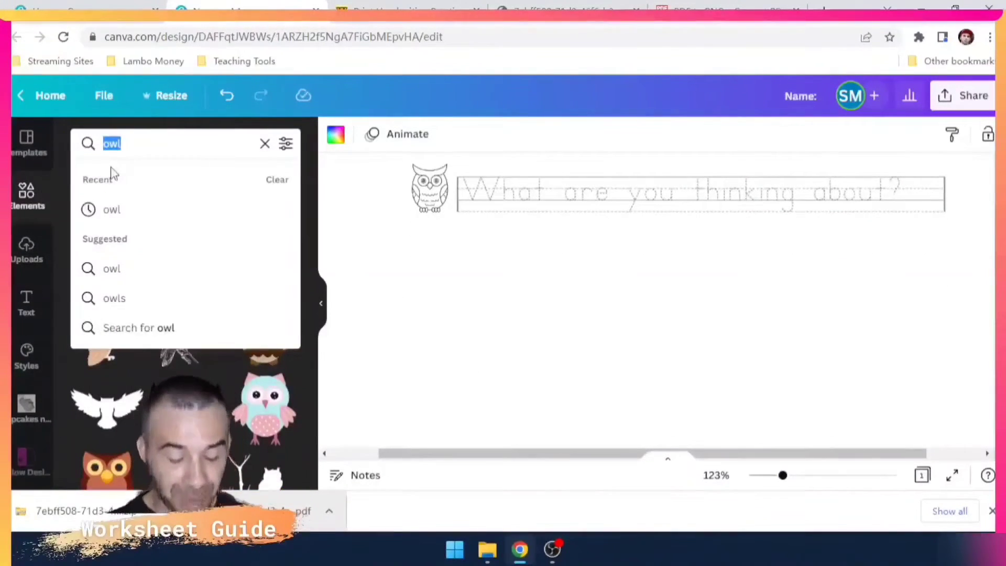
text(student thinking)
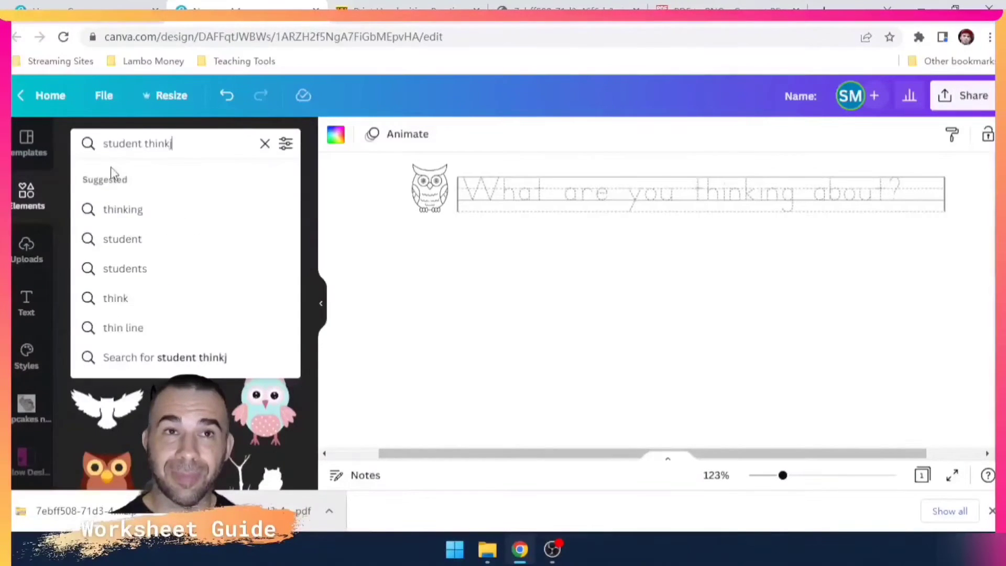
key(Return)
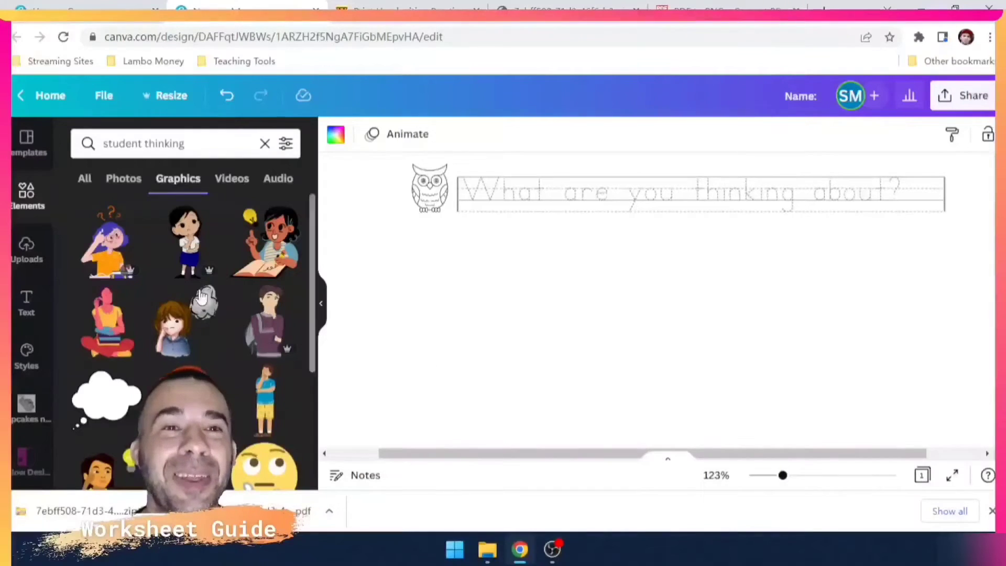
Add the graphic of the schoolboy with both arms raised and place it below the dashed sentence.
scroll(210, 304, down, 4)
scroll(212, 307, down, 5)
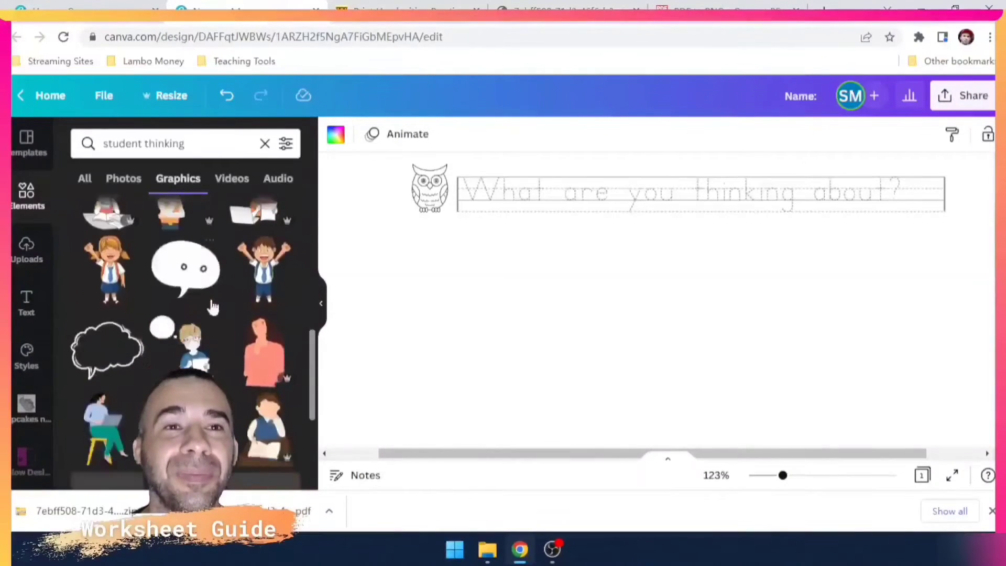
scroll(212, 307, down, 5)
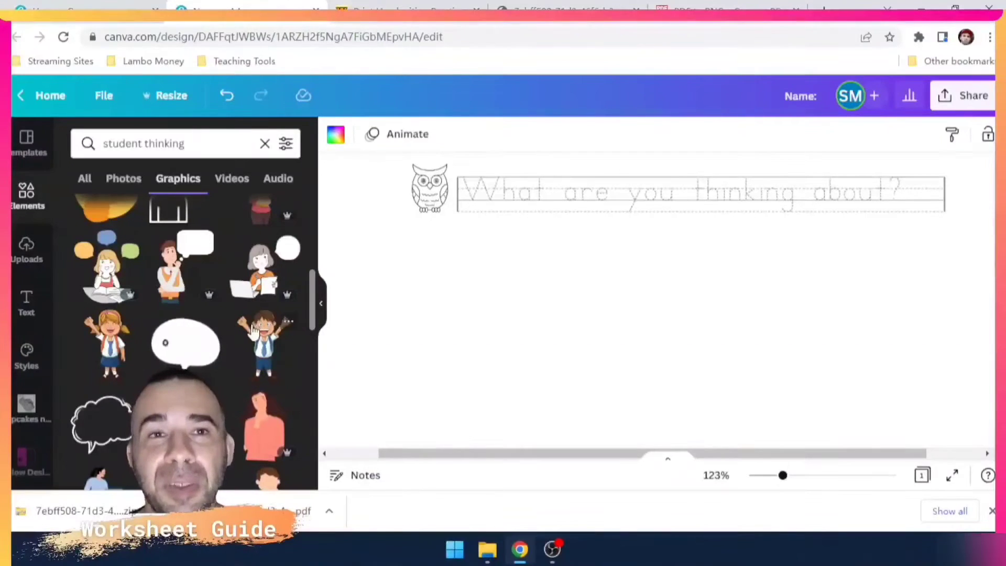
click(263, 343)
drag(614, 396, 547, 304)
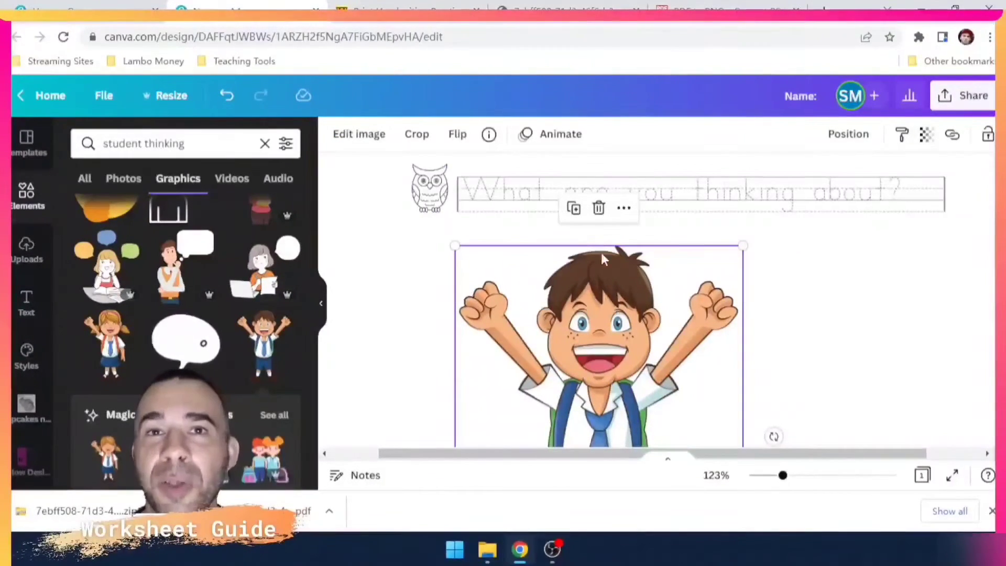
Replace the schoolboy with raised arms by the graphic of the thinking boy lying on his stomach with his feet up.
key(Delete)
scroll(269, 330, down, 10)
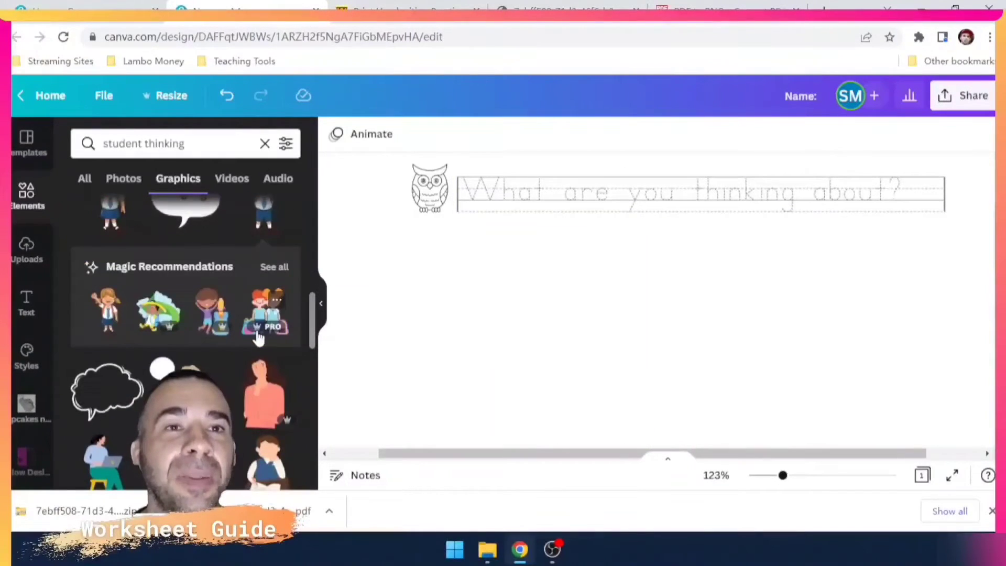
scroll(258, 338, down, 10)
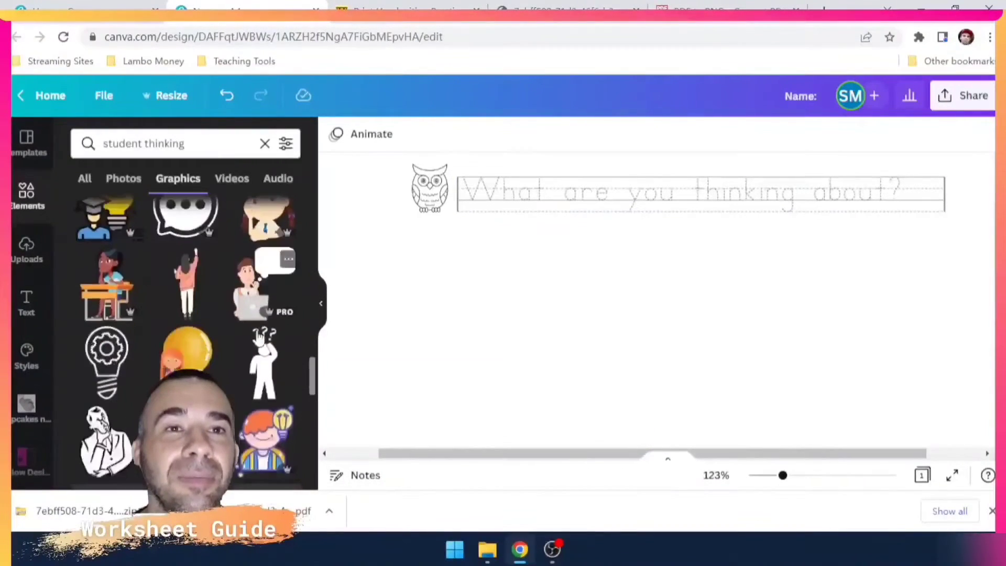
scroll(258, 338, down, 10)
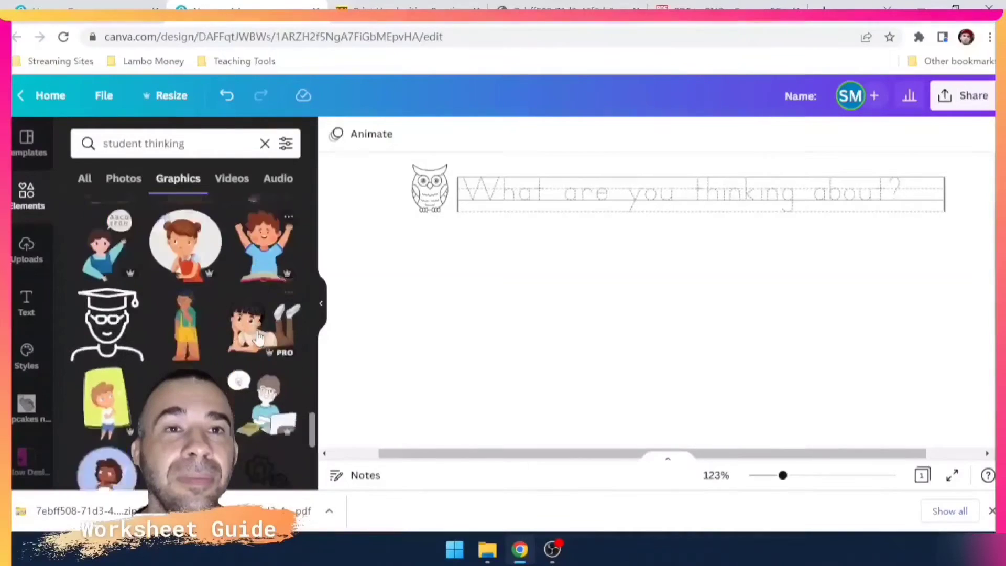
click(261, 335)
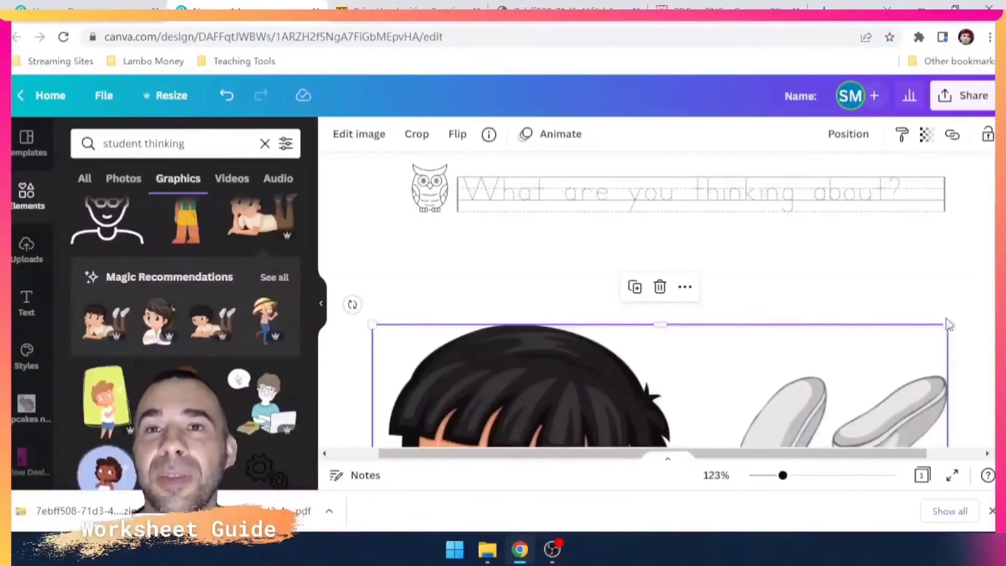
Shrink the lying boy to about a third of the page width and place him near the page's left margin, well below the sentence.
drag(946, 323, 813, 427)
scroll(766, 366, down, 3)
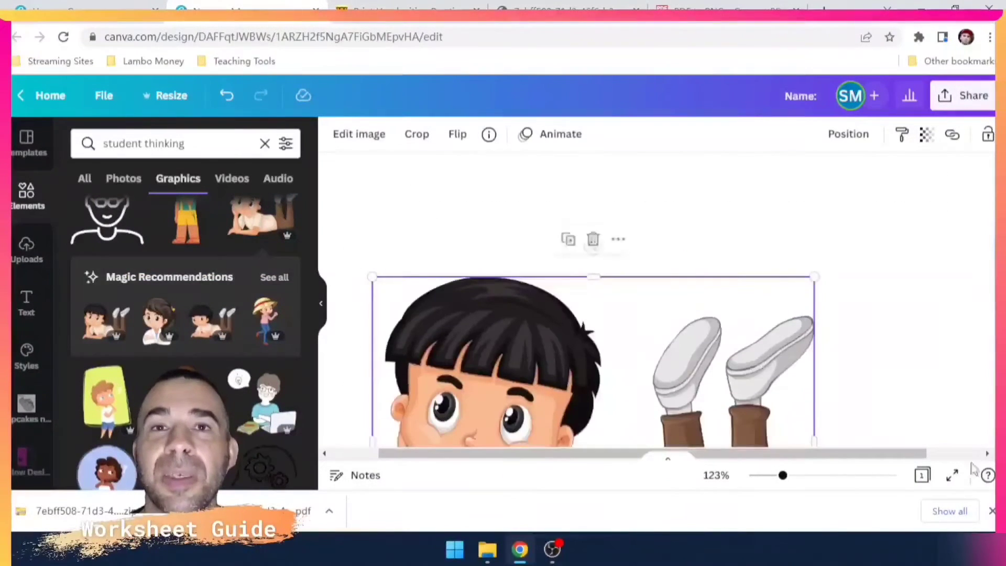
scroll(716, 394, down, 2)
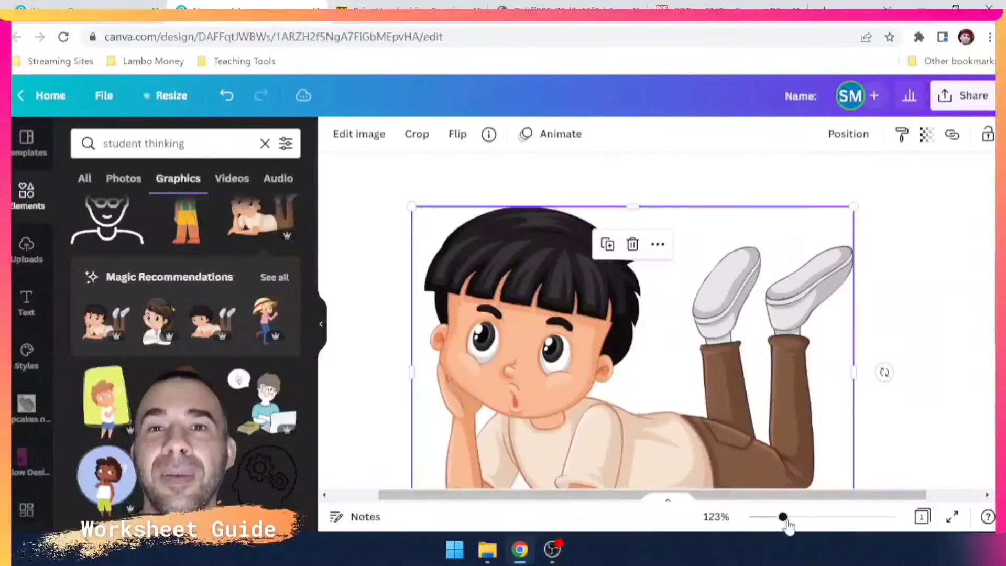
drag(783, 517, 760, 518)
drag(649, 351, 661, 408)
drag(741, 341, 657, 404)
scroll(738, 429, down, 2)
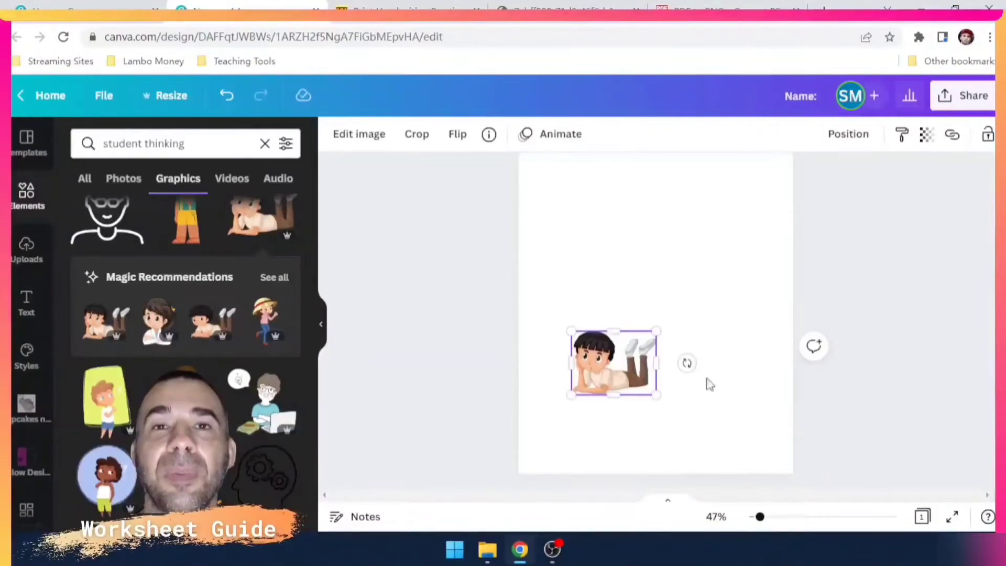
drag(627, 358, 606, 322)
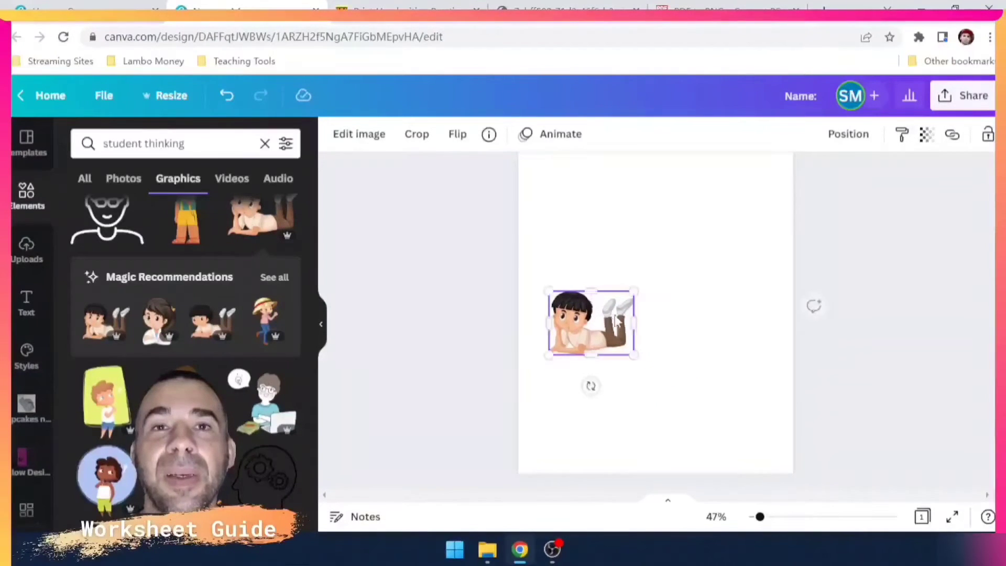
click(703, 274)
Search the graphics for "thought cloud".
scroll(697, 275, up, 2)
double_click(181, 143)
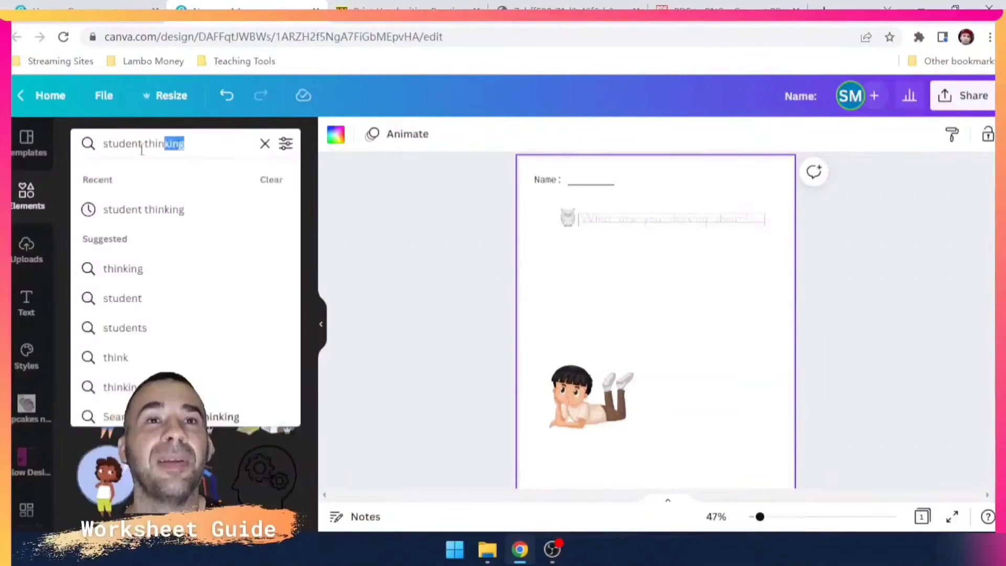
key(ctrl+a)
text(thought cloud)
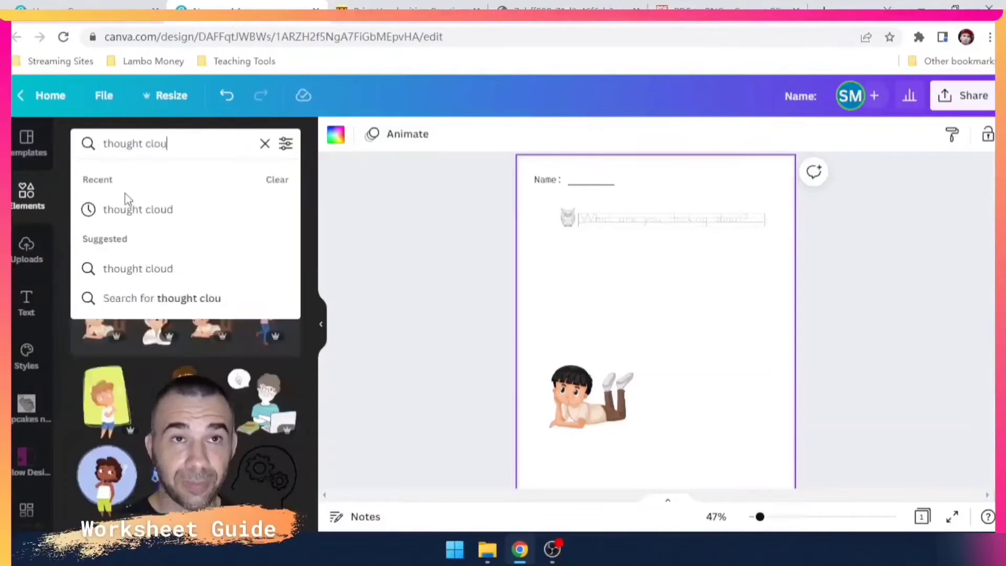
key(Return)
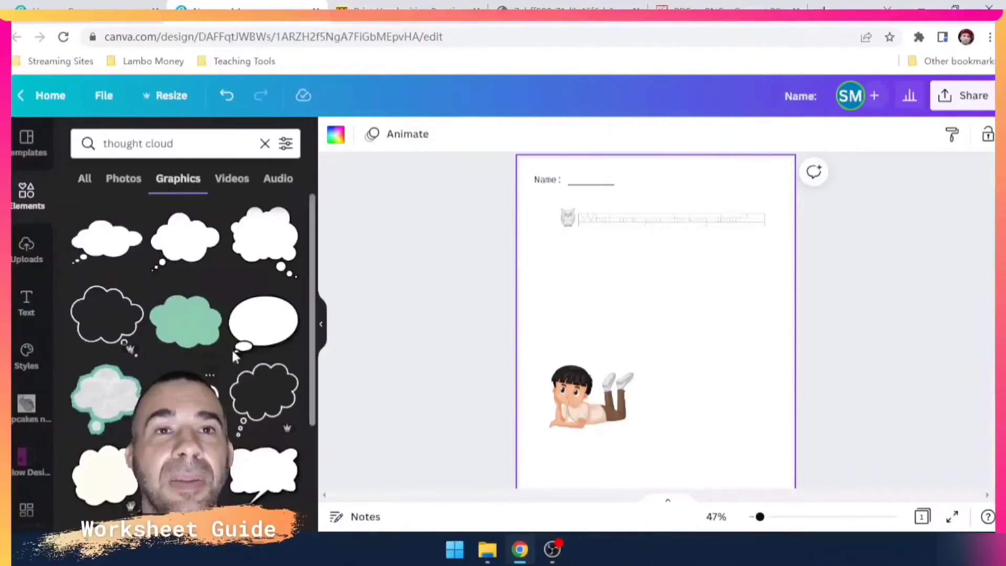
Find a white thought cloud with a thin black outline and trailing bubbles in the results and add it to the page.
scroll(269, 315, down, 5)
scroll(145, 353, down, 6)
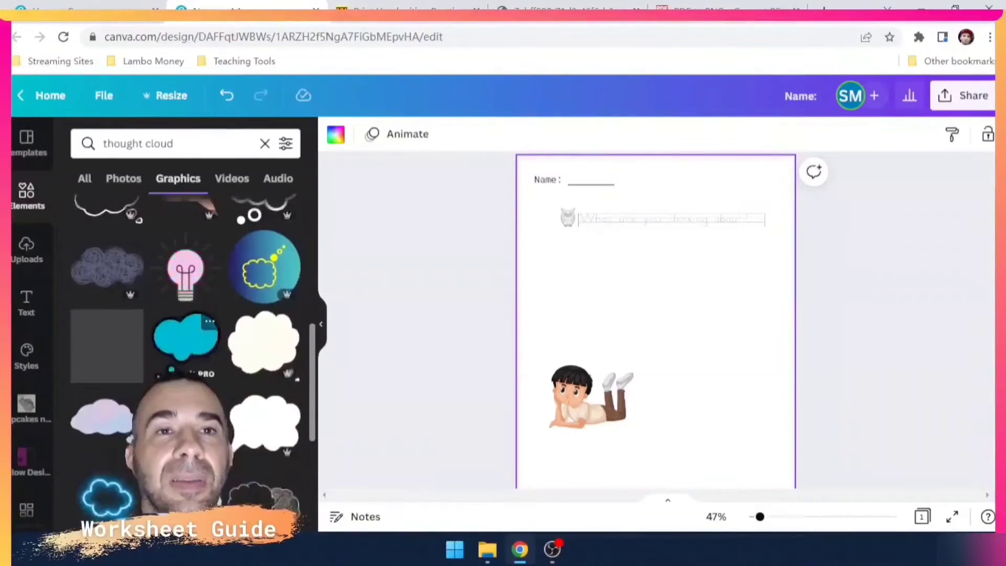
scroll(145, 352, down, 6)
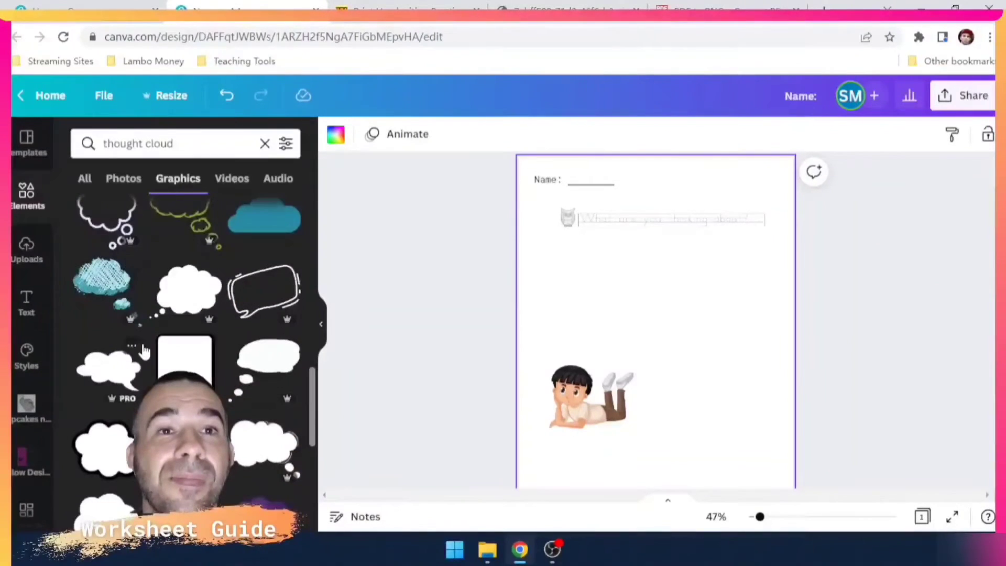
scroll(193, 362, down, 6)
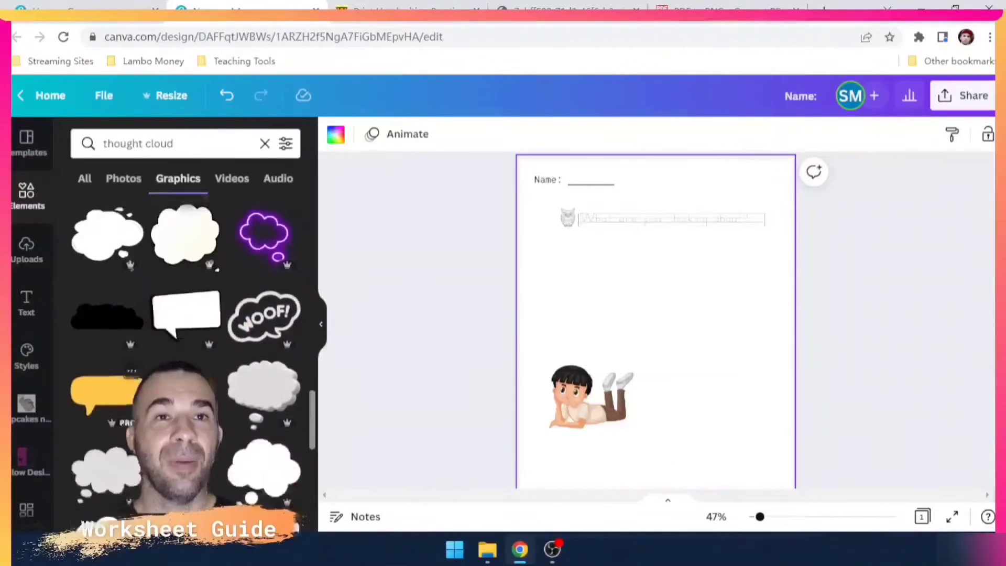
scroll(186, 340, down, 6)
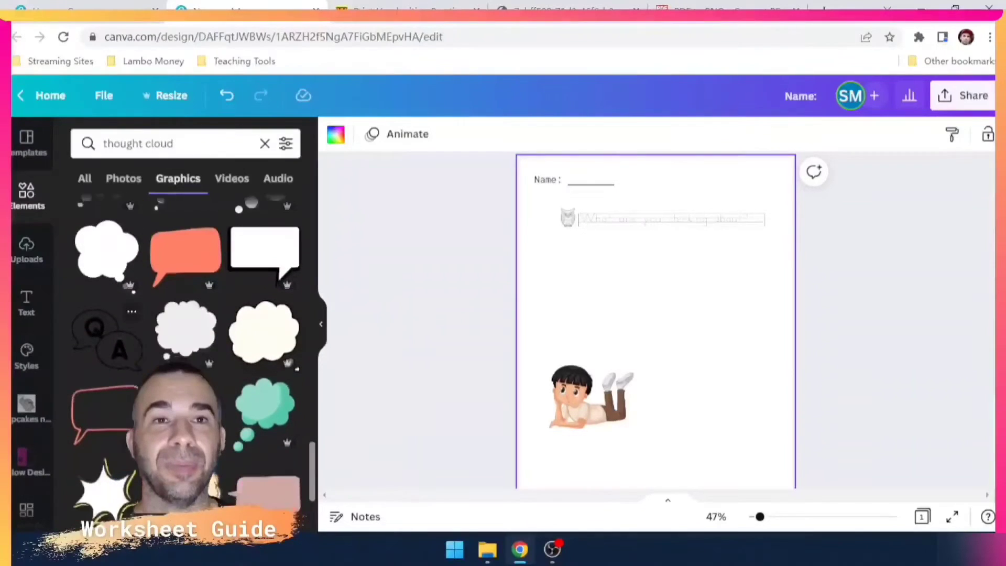
scroll(186, 340, down, 1)
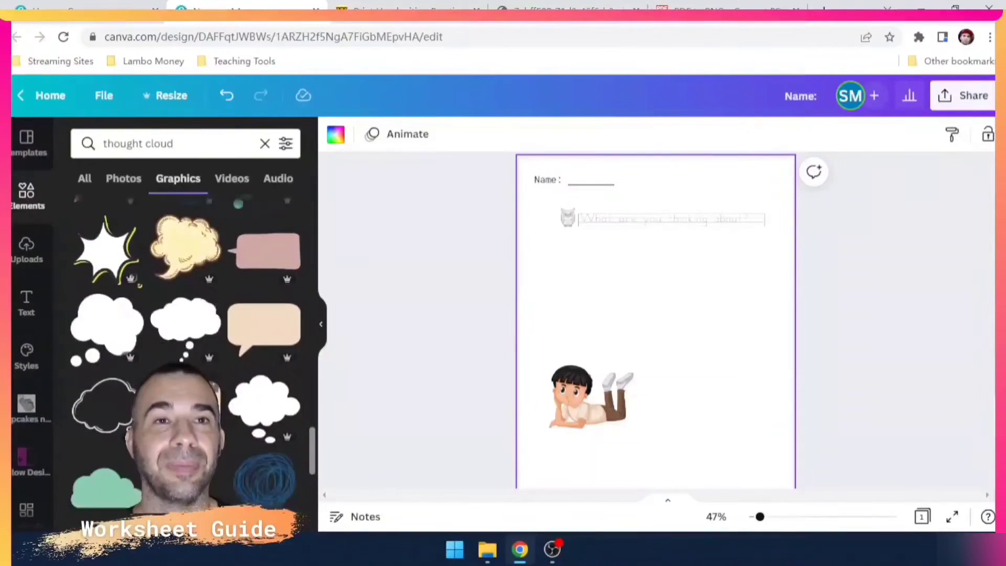
scroll(186, 341, up, 10)
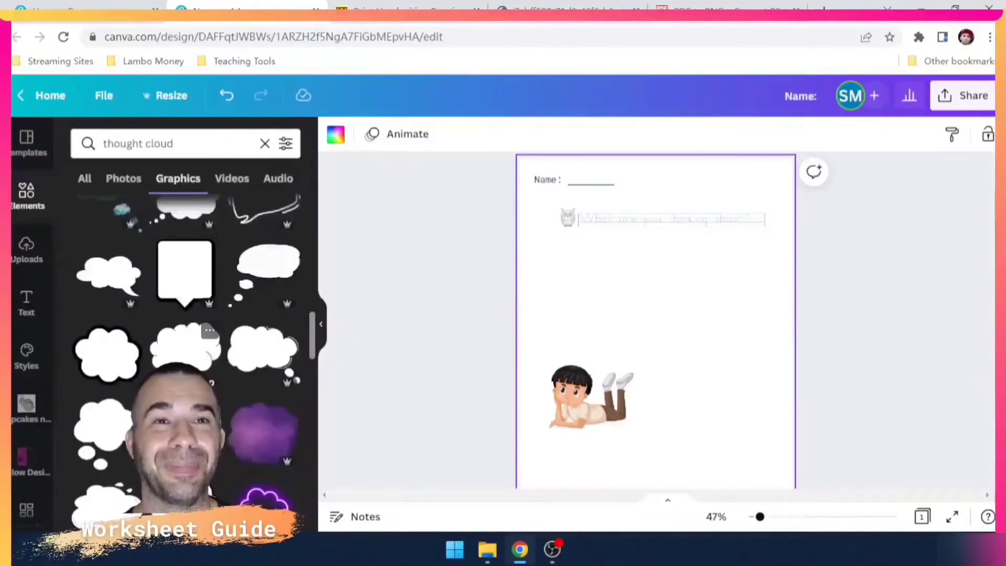
click(193, 358)
Fit the thought cloud between the dashed sentence and the boy, and enlarge the boy beneath its trailing bubbles.
drag(649, 360, 631, 318)
drag(695, 254, 708, 276)
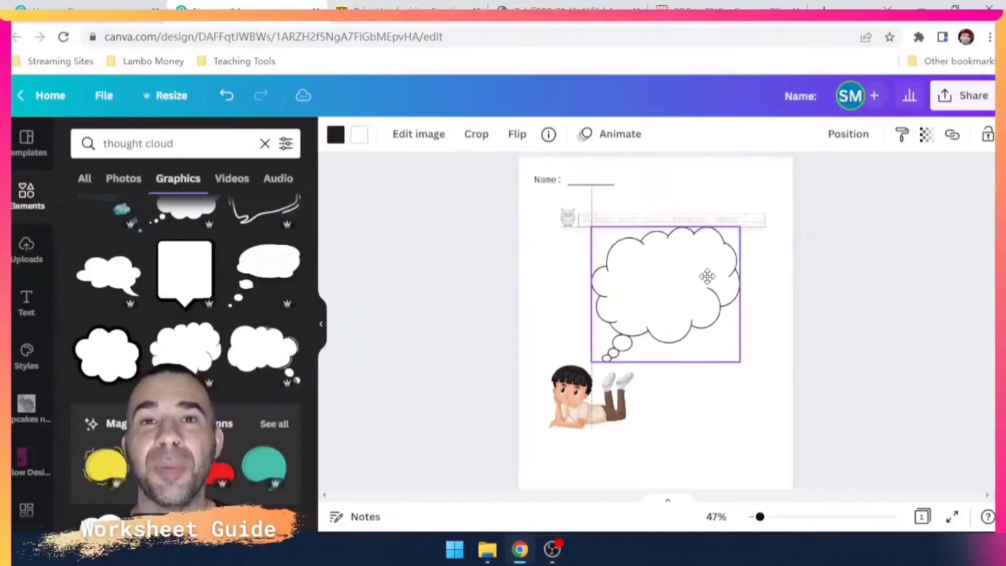
drag(612, 424, 684, 463)
mouse_move(655, 319)
mouse_down()
mouse_move(643, 297)
mouse_move(652, 301)
mouse_up()
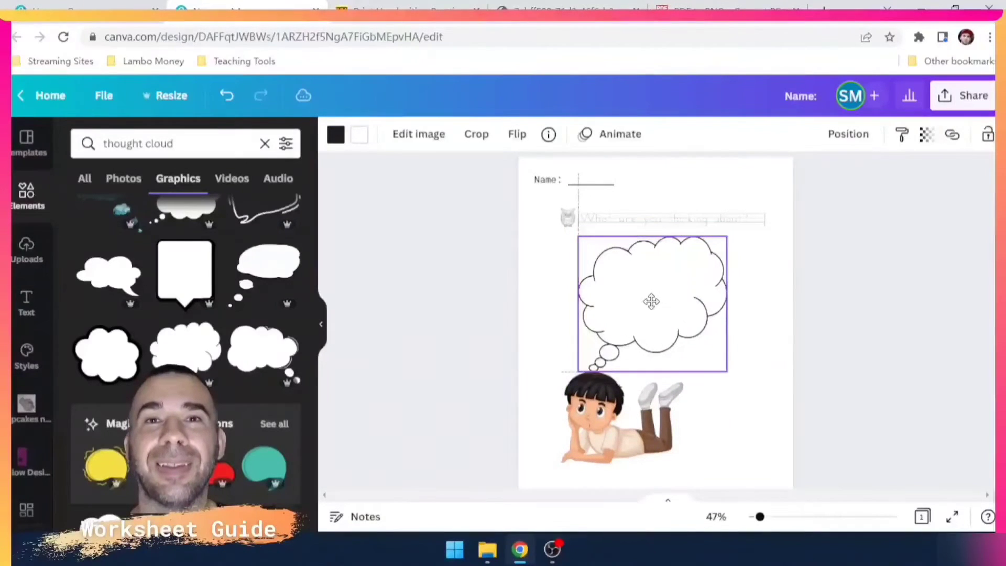
Clear the graphics search and look through the full list of recently used elements.
scroll(262, 210, up, 1)
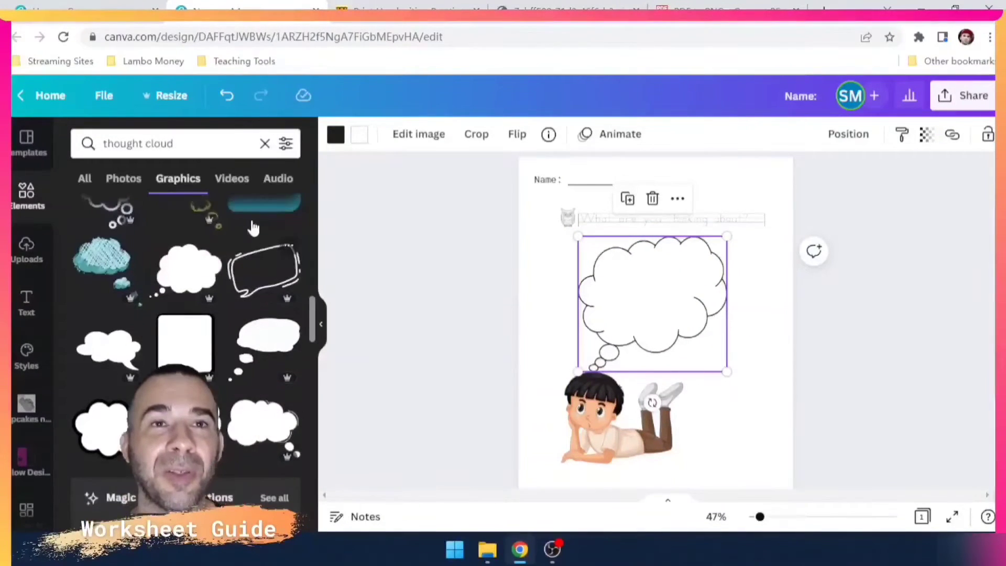
click(265, 143)
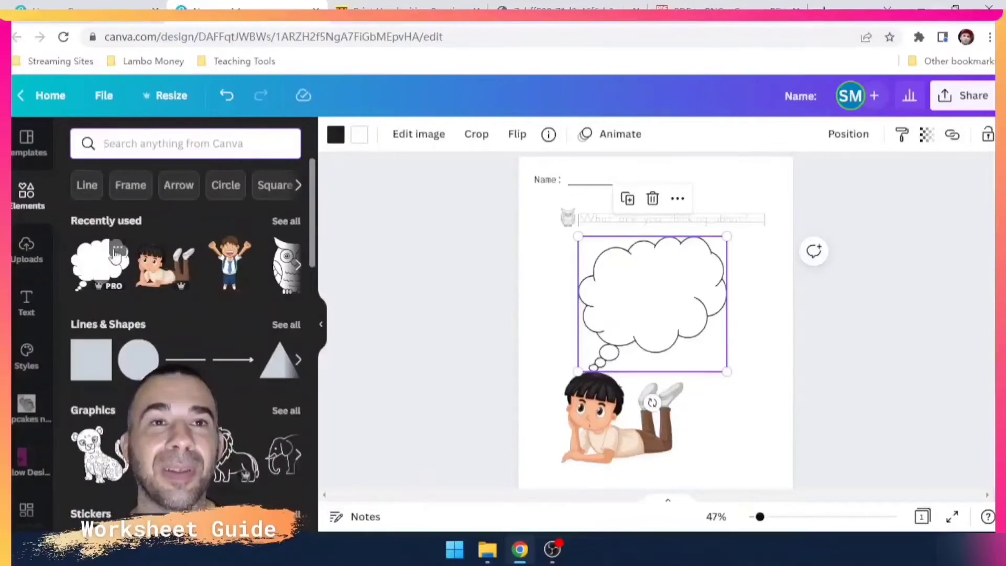
click(286, 221)
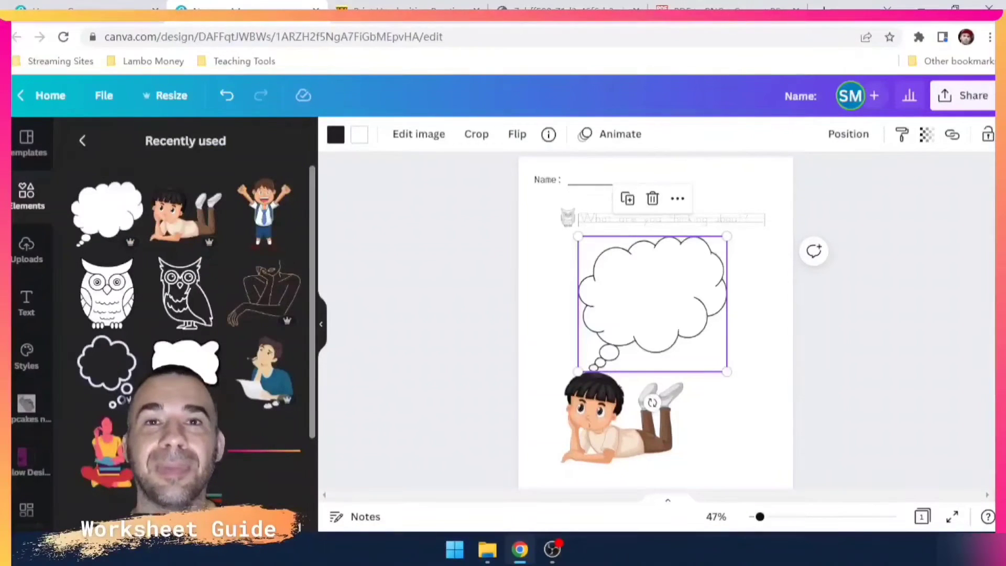
click(82, 140)
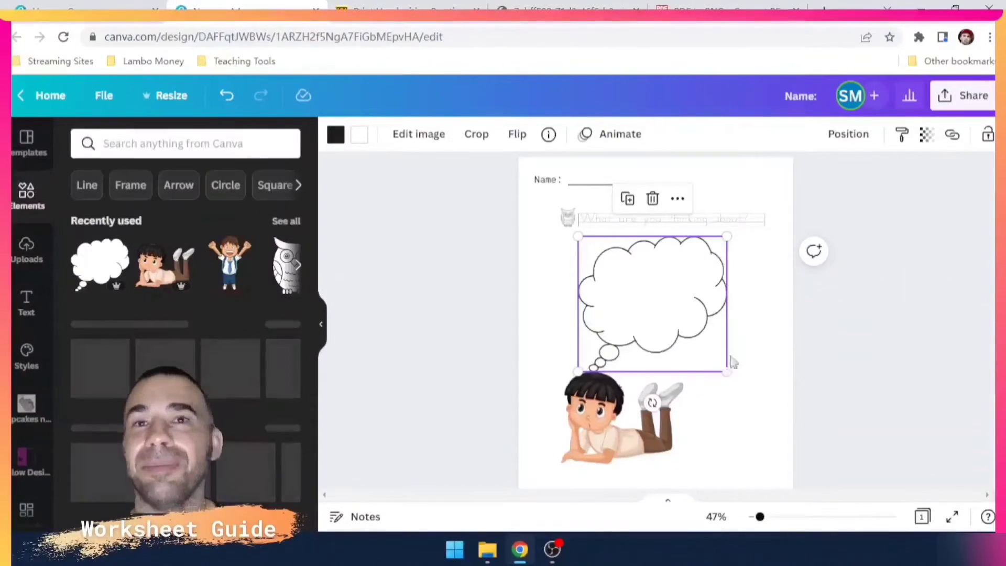
Shrink the boy slightly and move him lower on the page, and enlarge the thought cloud above him.
drag(658, 307, 684, 300)
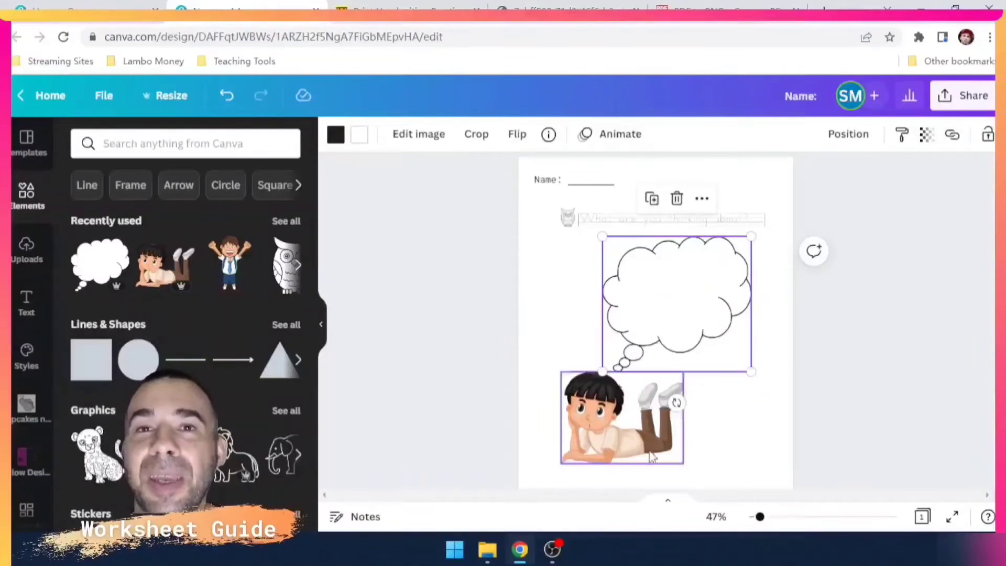
click(649, 432)
drag(649, 432, 644, 444)
scroll(618, 358, down, 3)
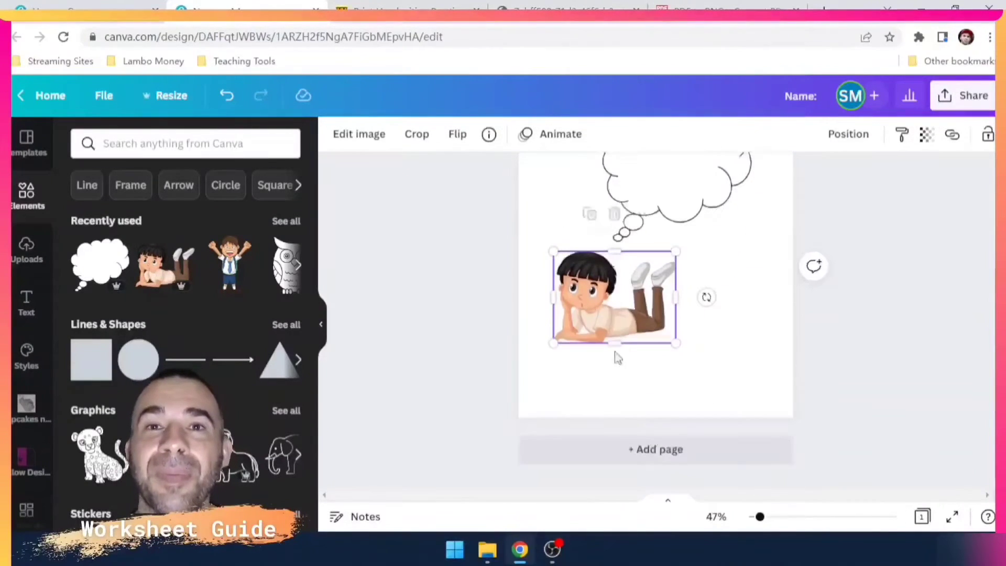
drag(670, 249, 660, 281)
scroll(692, 294, up, 2)
click(683, 265)
drag(732, 196, 744, 184)
click(708, 438)
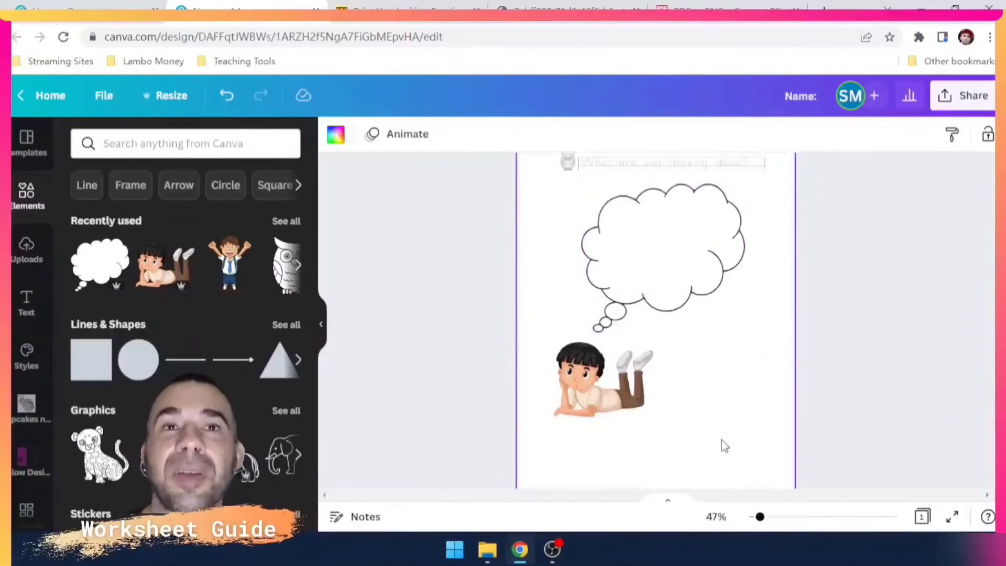
Switch to WorksheetWorks and open a new Print Handwriting Practice form.
click(412, 5)
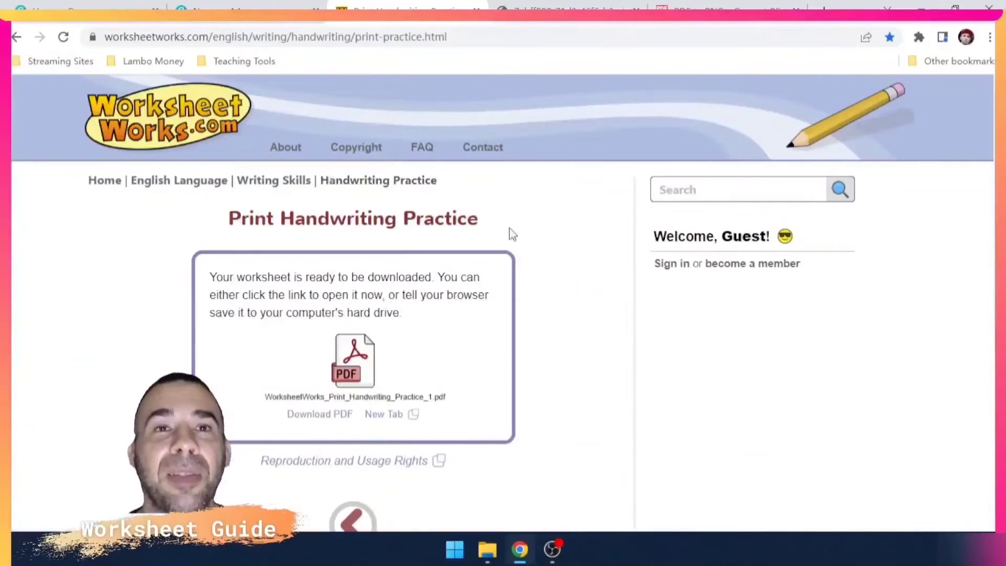
click(412, 180)
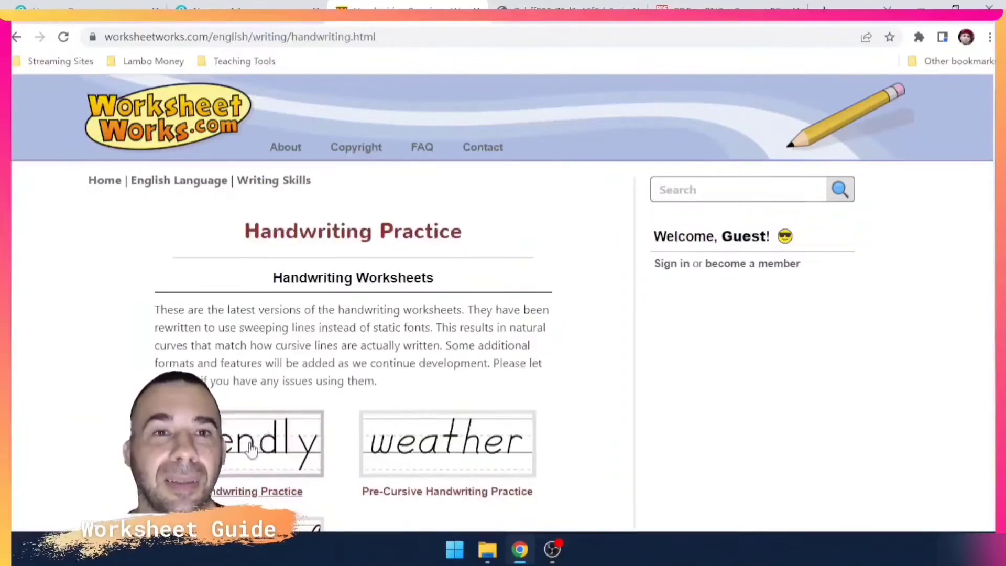
click(294, 443)
Change the practice text to "I'm thinking about..." and set the page orientation to Tall.
scroll(337, 385, down, 8)
scroll(337, 382, down, 10)
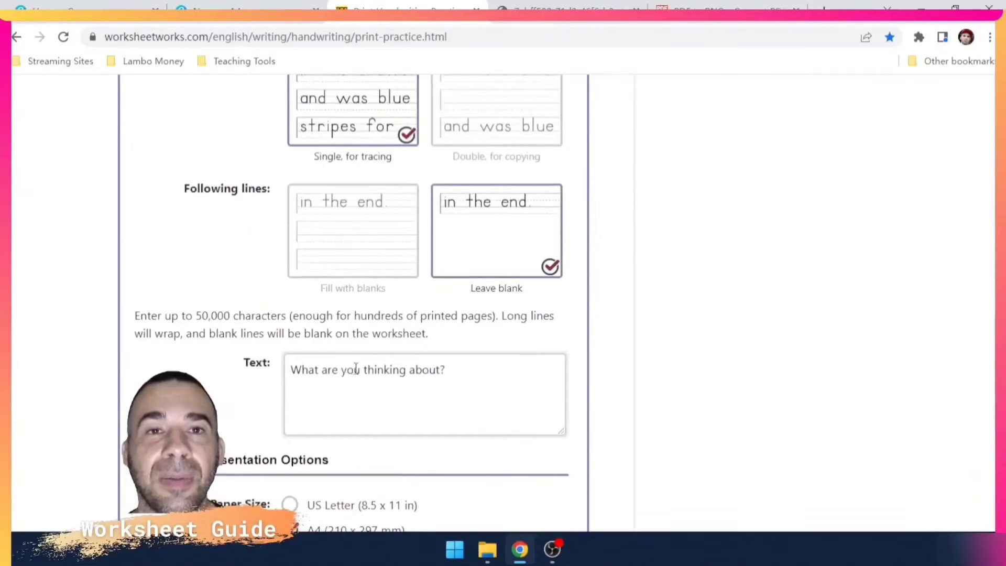
drag(356, 370, 211, 363)
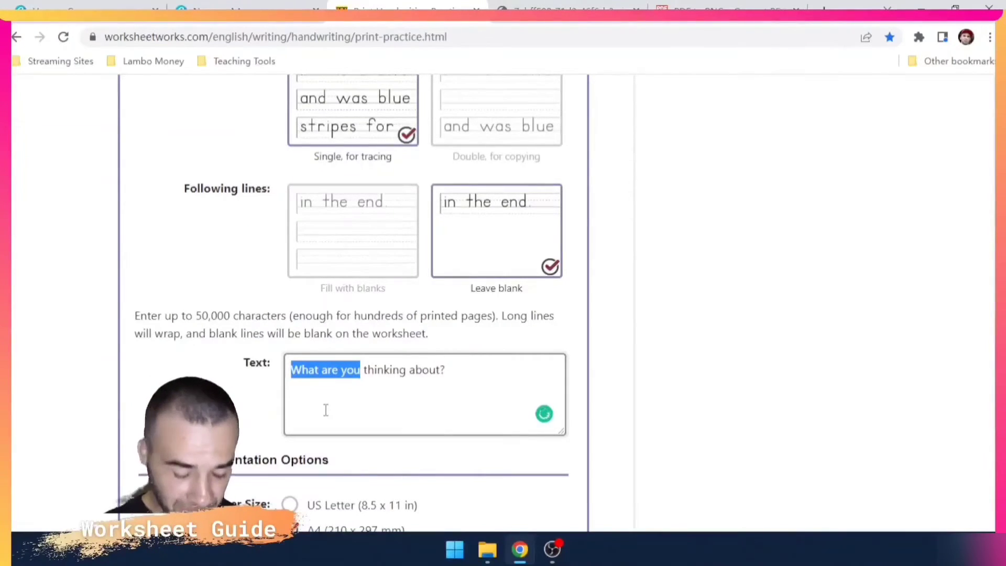
text(I'm)
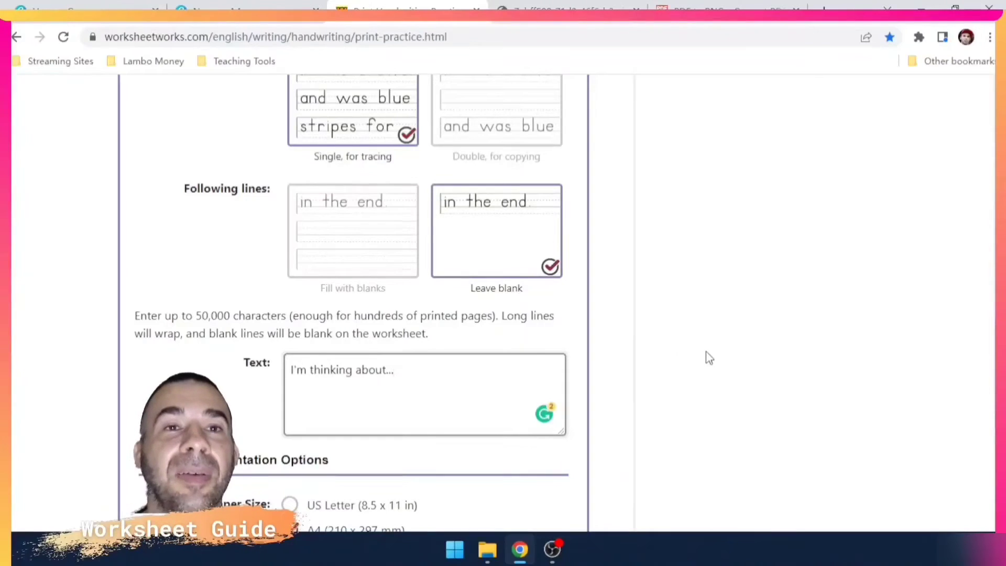
scroll(488, 396, down, 4)
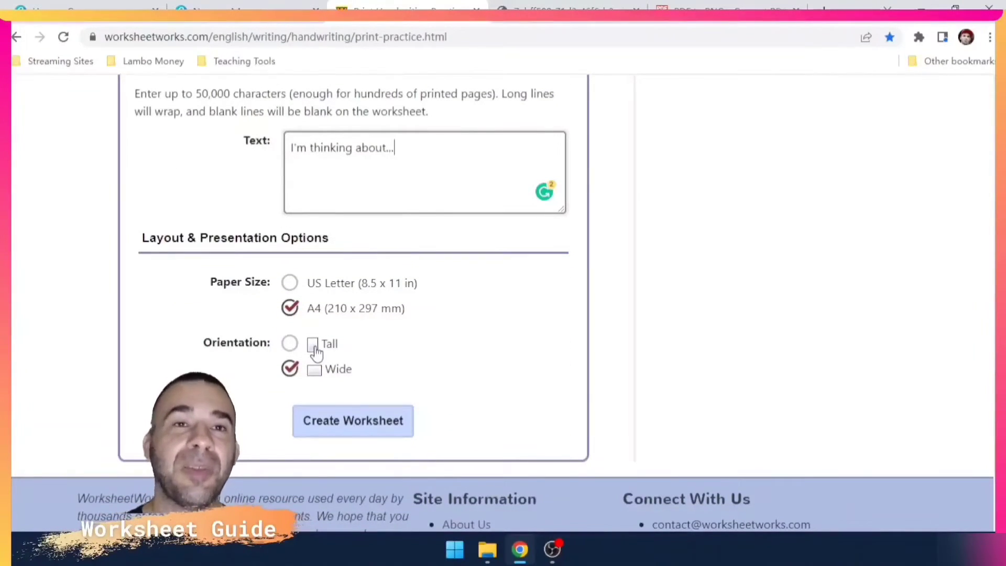
click(290, 343)
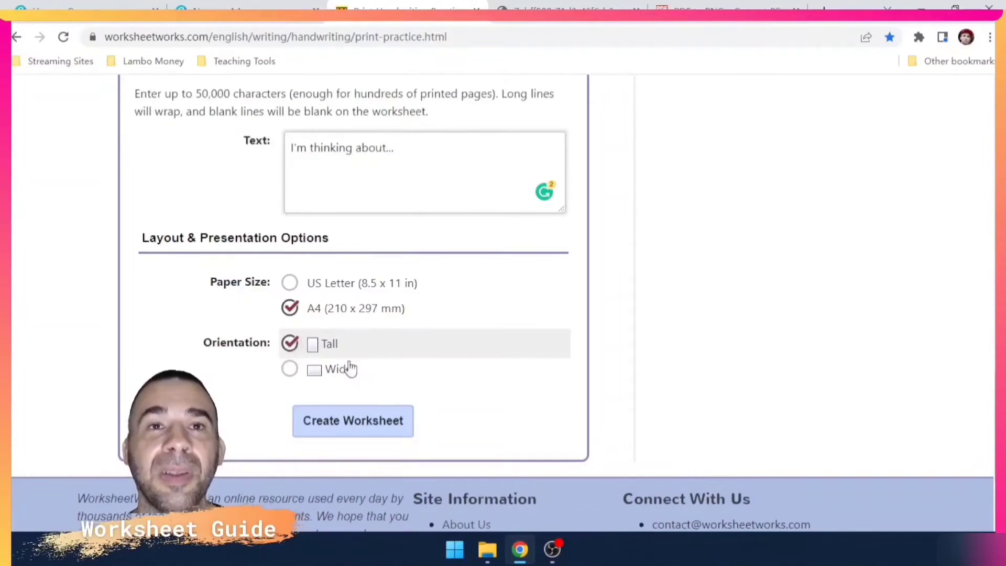
Create the worksheet and open its PDF for viewing in a new browser tab.
click(357, 422)
scroll(365, 406, up, 4)
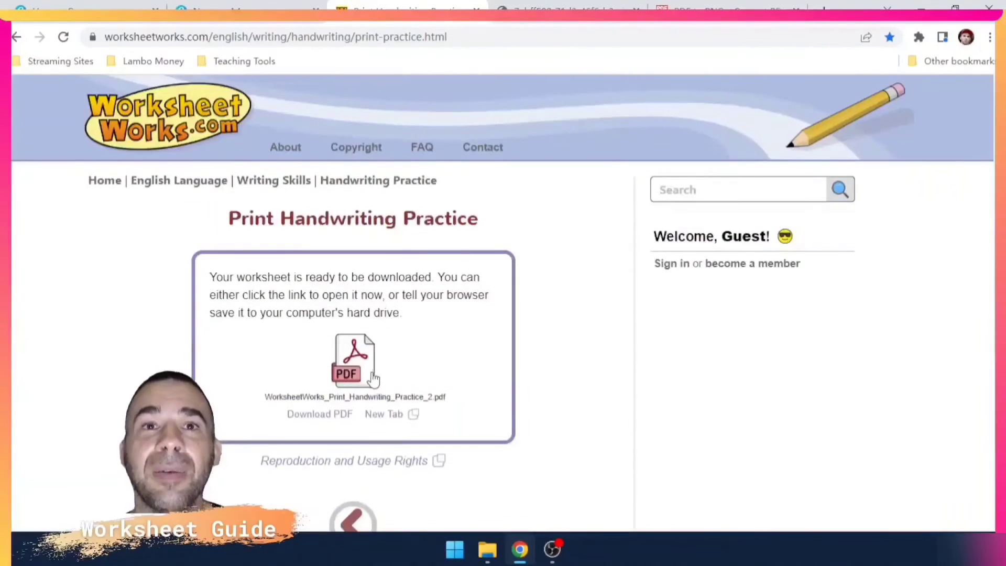
scroll(369, 393, down, 1)
click(382, 341)
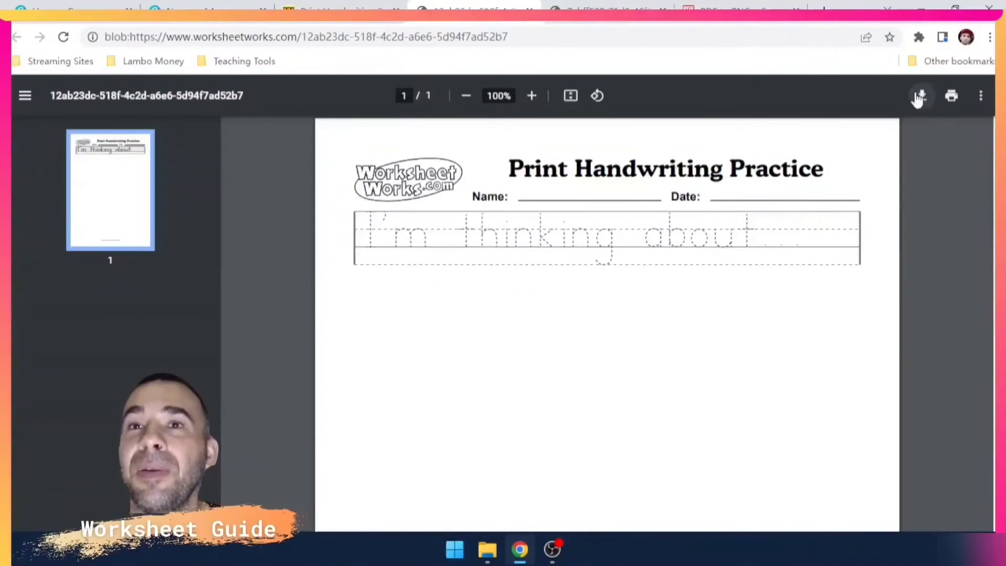
Download the "I'm thinking about..." worksheet PDF and upload it to the pdf2png.com converter.
click(918, 99)
click(660, 481)
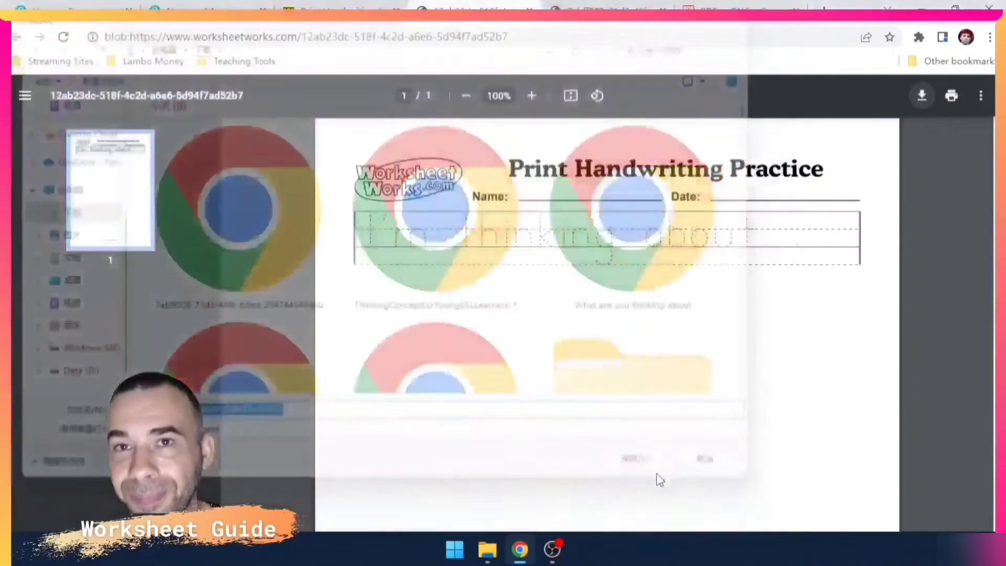
click(602, 9)
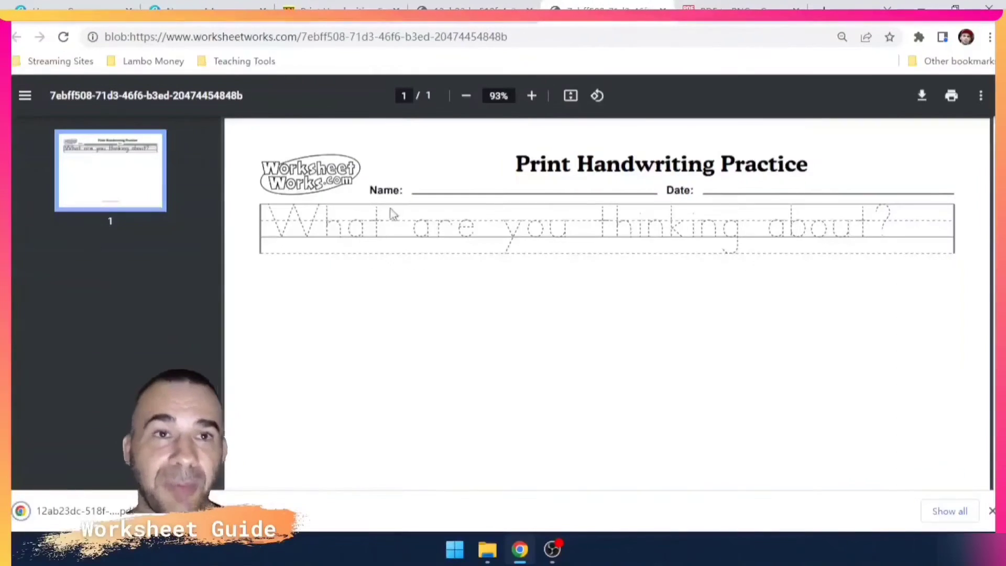
click(705, 7)
drag(79, 511, 451, 355)
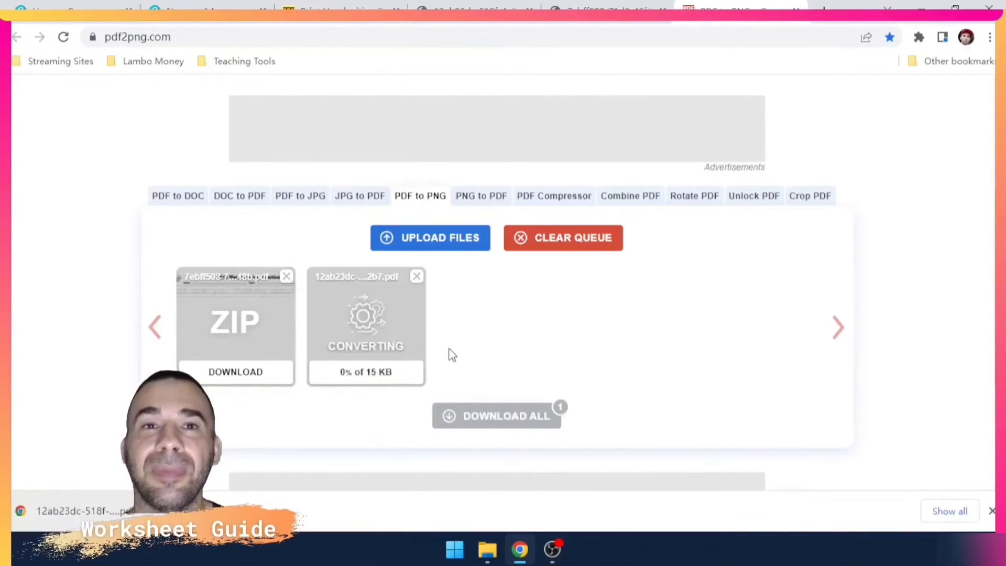
Download the converted PNG archive of the "I'm thinking about..." sheet and extract it in the Downloads folder.
click(391, 373)
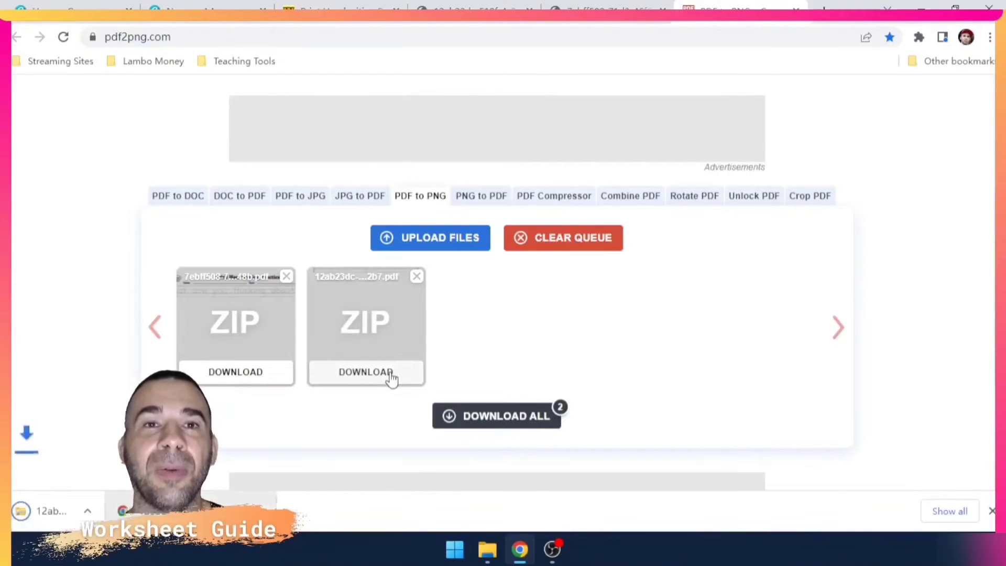
click(160, 511)
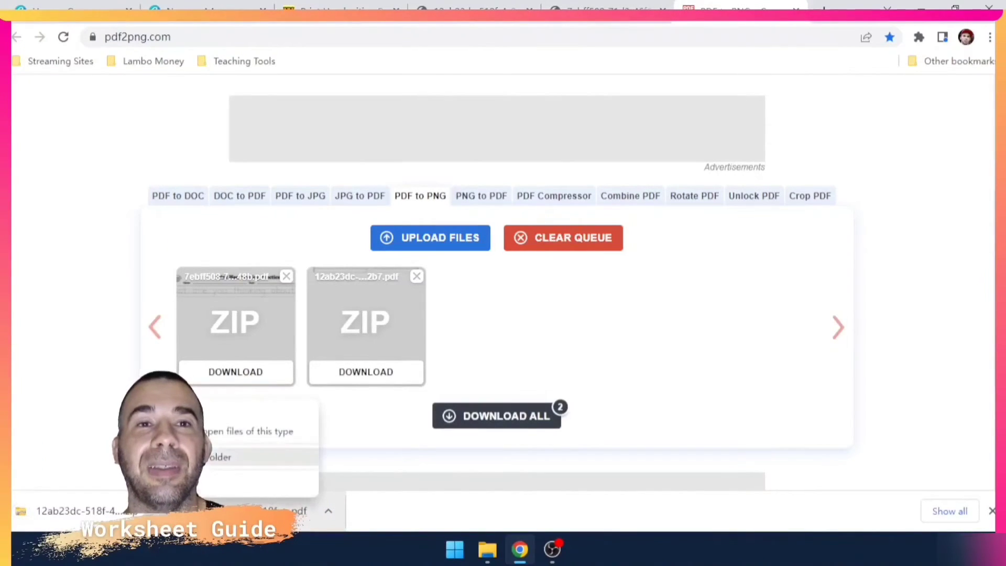
click(194, 456)
right_click(374, 340)
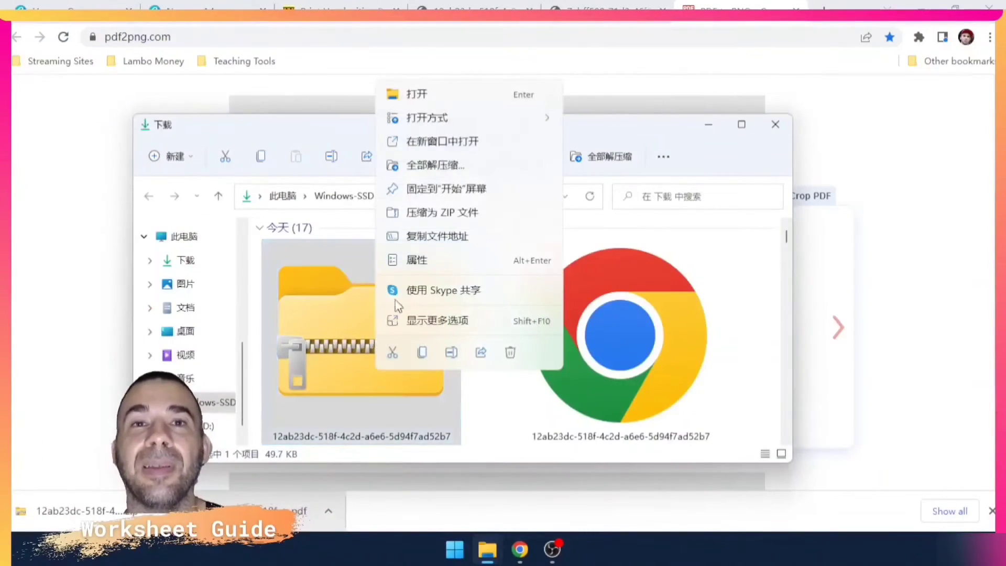
click(429, 167)
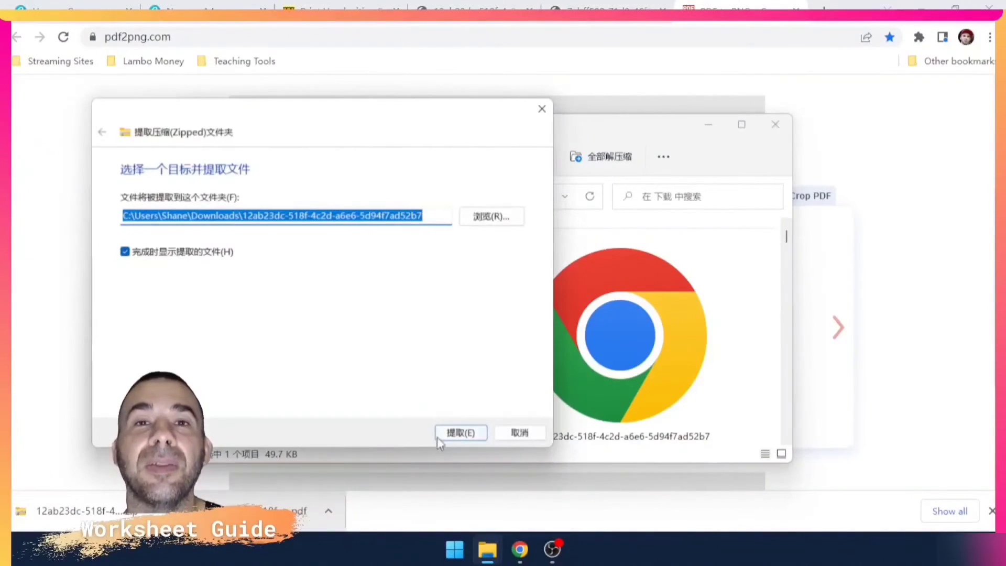
click(439, 434)
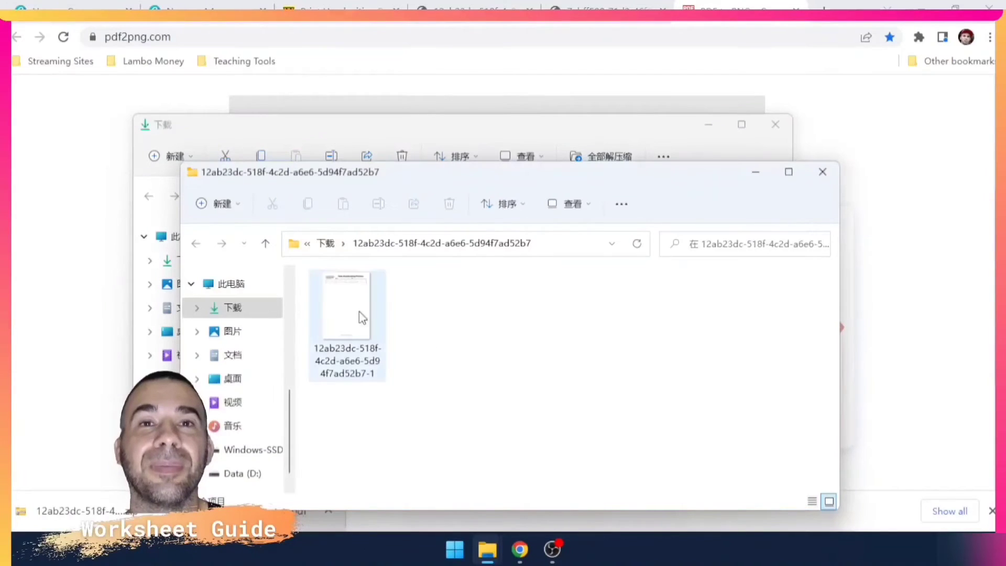
Switch to the Canva design, upload the extracted PNG and place it on the worksheet page.
click(195, 9)
mouse_move(488, 549)
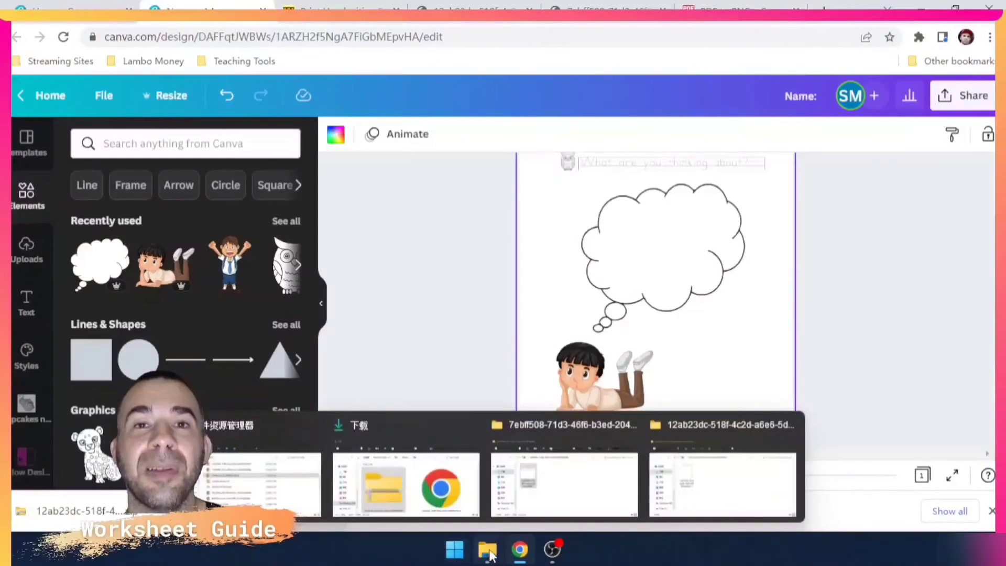
click(714, 472)
drag(351, 314, 113, 308)
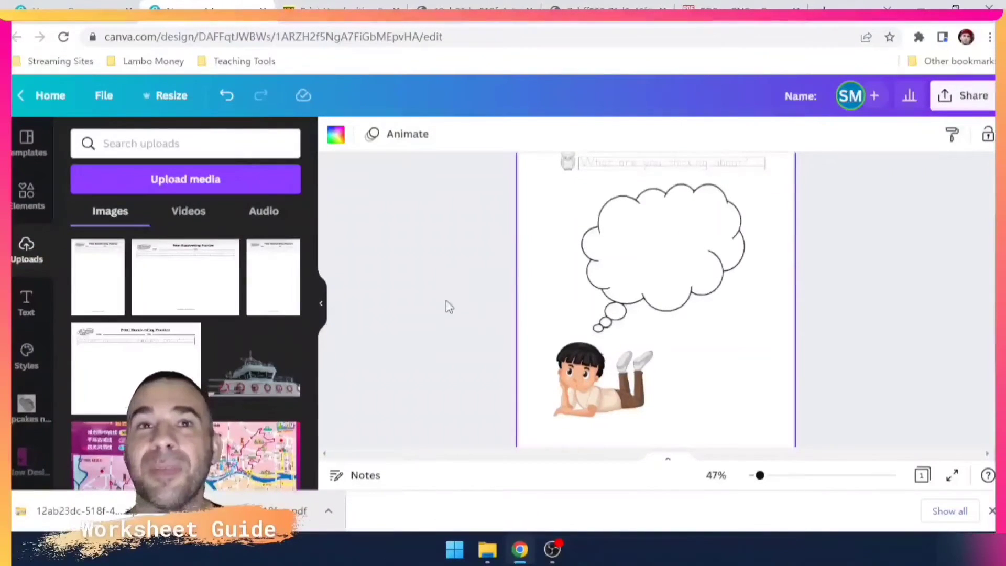
click(102, 285)
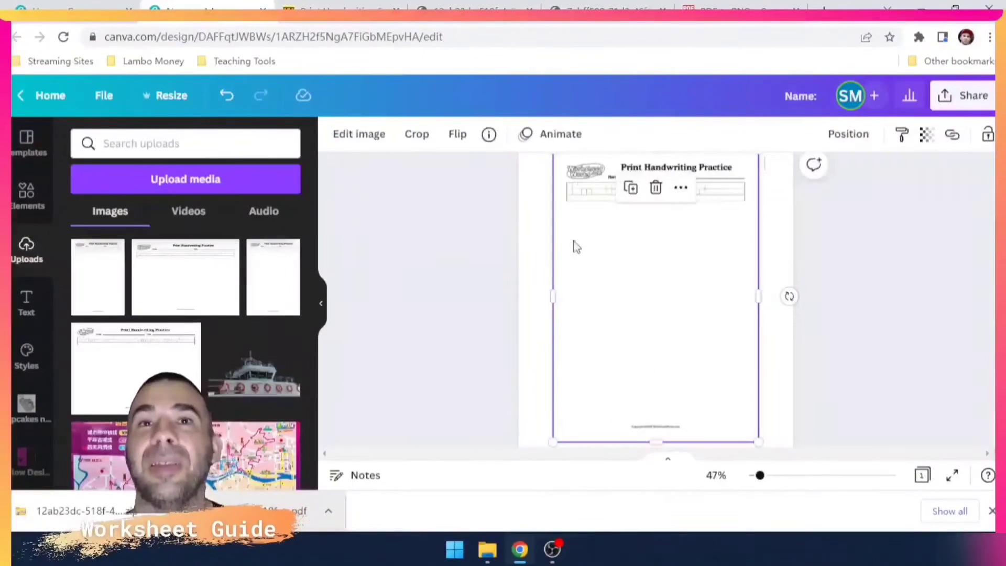
Crop the placed image to the "I'm thinking about..." writing line, about 13.5 wide and 2.3 high.
drag(656, 224, 677, 183)
scroll(691, 268, up, 3)
drag(653, 336, 681, 403)
drag(756, 401, 753, 401)
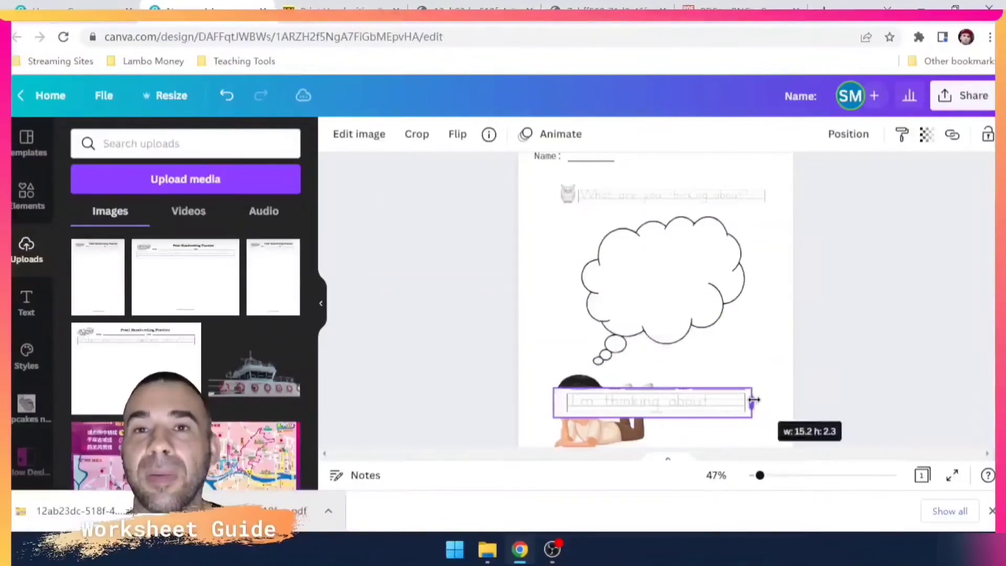
click(557, 408)
click(563, 403)
drag(558, 403, 569, 402)
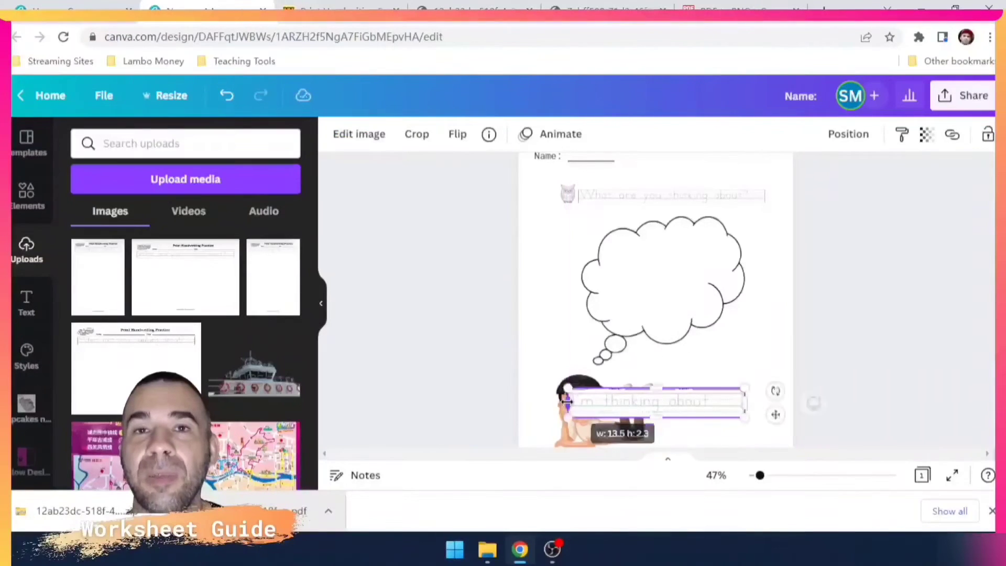
Move the cropped sentence over the "What are you thinking about?" line and trim away its leftover header strip.
drag(663, 396, 703, 236)
scroll(705, 247, up, 2)
drag(714, 292, 698, 270)
drag(760, 476, 780, 476)
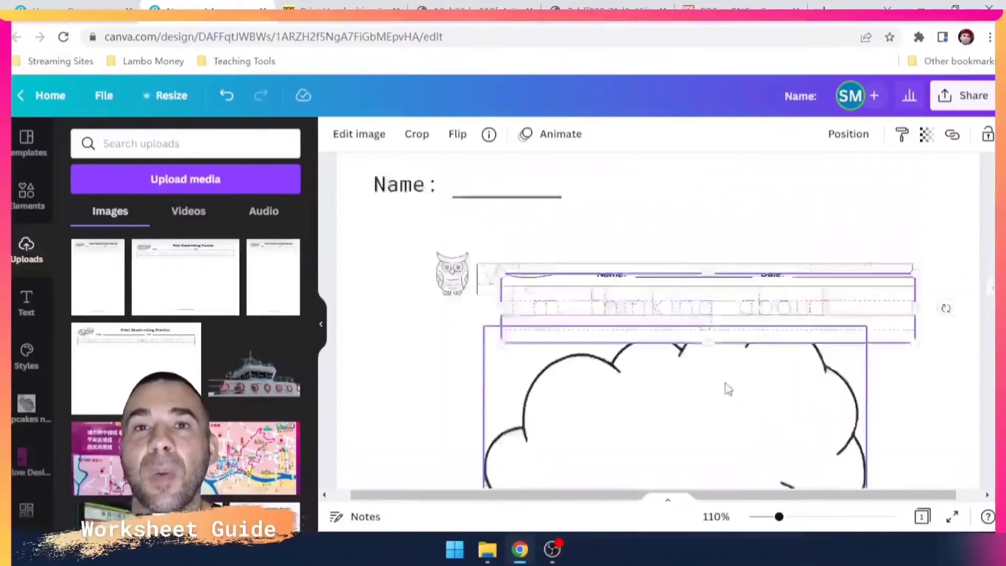
scroll(726, 386, up, 1)
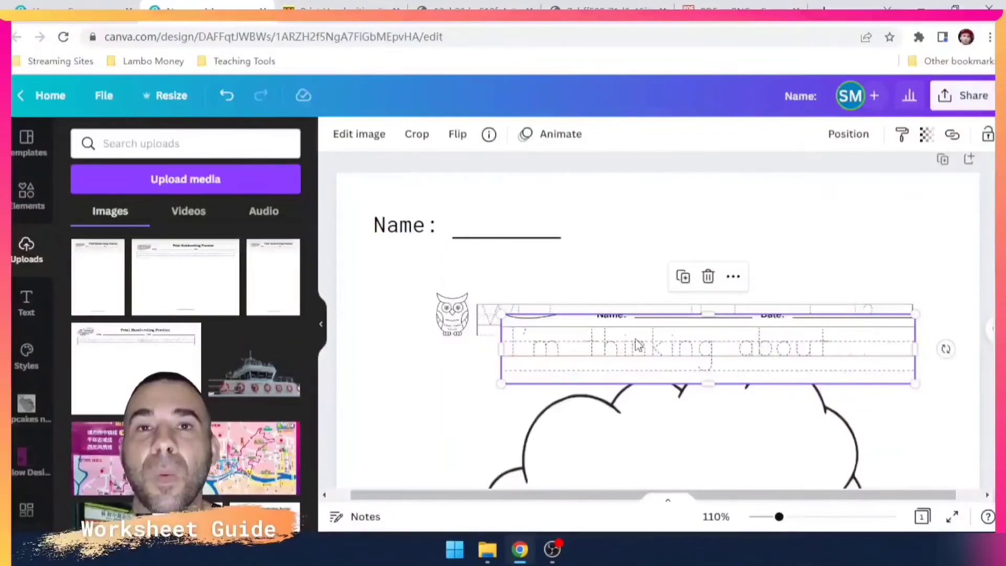
mouse_move(703, 310)
mouse_down()
mouse_move(692, 291)
mouse_move(712, 306)
mouse_up()
drag(651, 352, 698, 352)
drag(921, 348, 786, 300)
Enlarge the "I'm thinking about..." strip slightly so its writing lines match the height of the question's lines.
drag(779, 519, 825, 518)
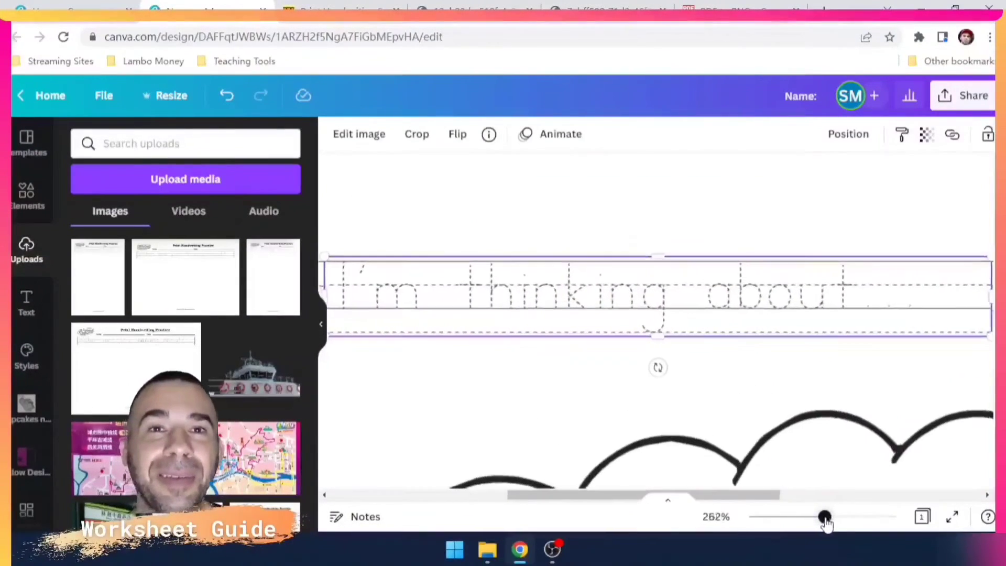
drag(733, 498, 671, 498)
click(663, 474)
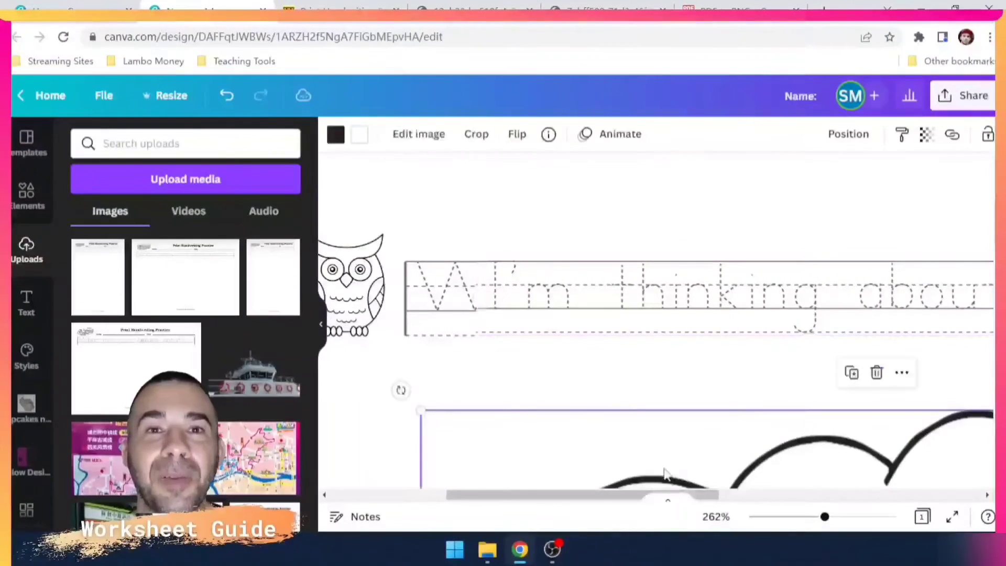
click(620, 304)
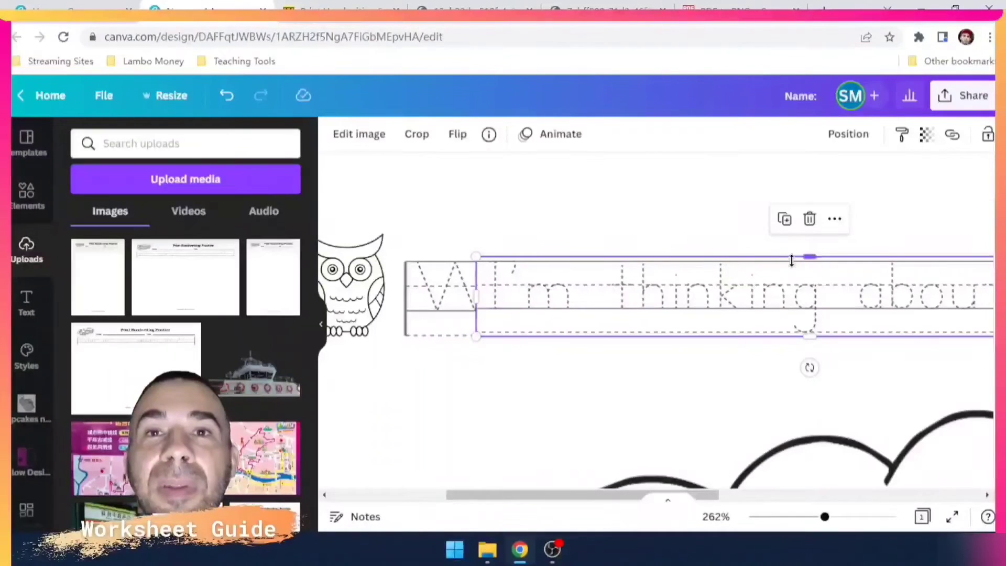
drag(810, 256, 811, 257)
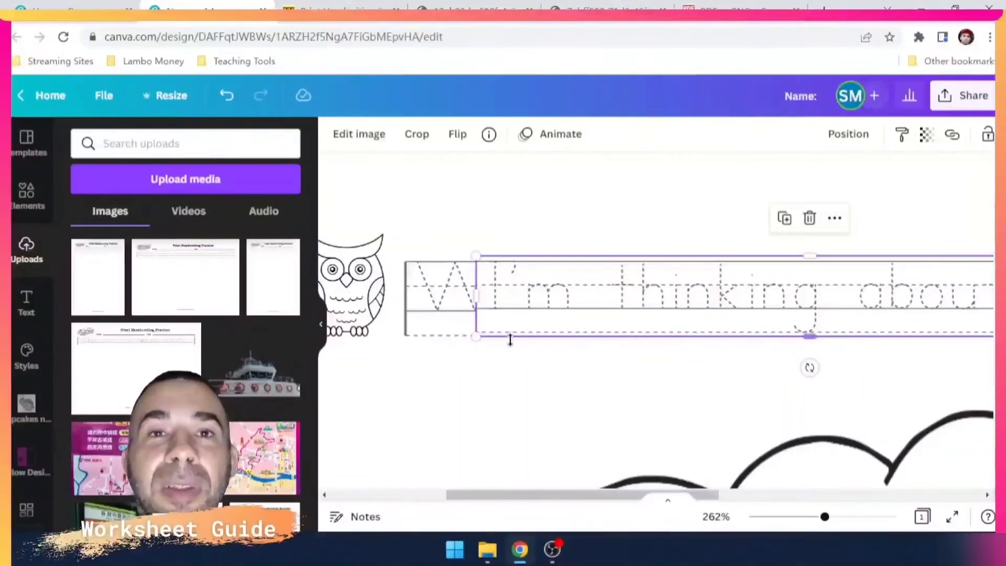
drag(476, 336, 454, 352)
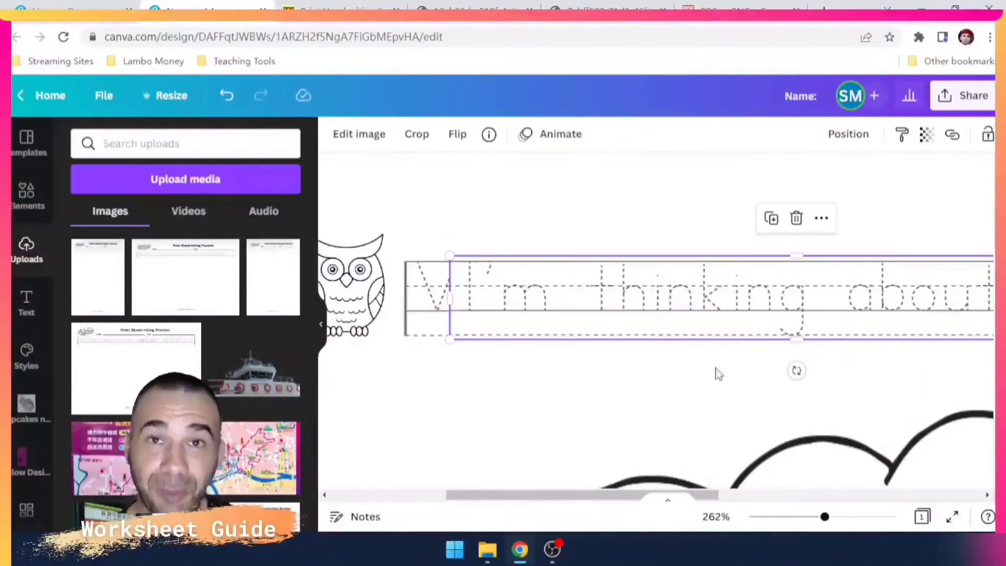
Move the "I'm thinking about..." strip directly beneath the boy, aligned with his left edge.
drag(814, 519, 775, 517)
drag(729, 338, 629, 359)
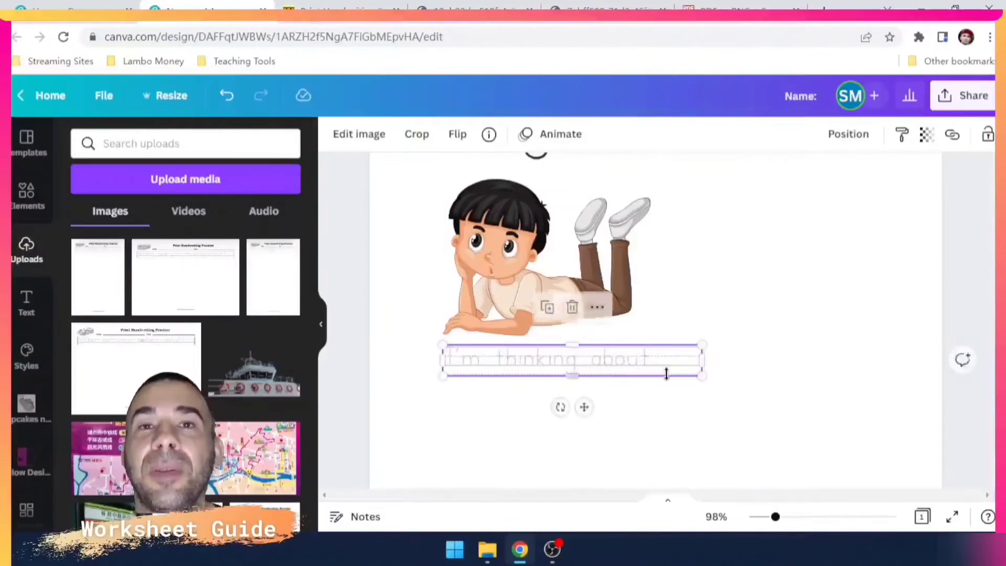
click(774, 383)
Review the whole worksheet layout, from the name line and owl question down to the boy and his sentence.
scroll(772, 383, up, 5)
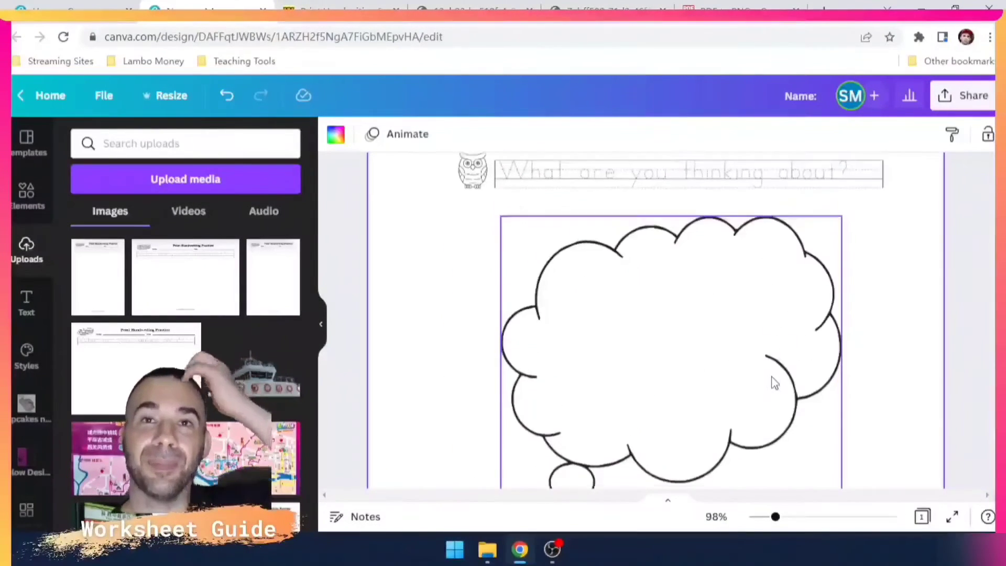
scroll(771, 440, down, 1)
drag(775, 518, 759, 516)
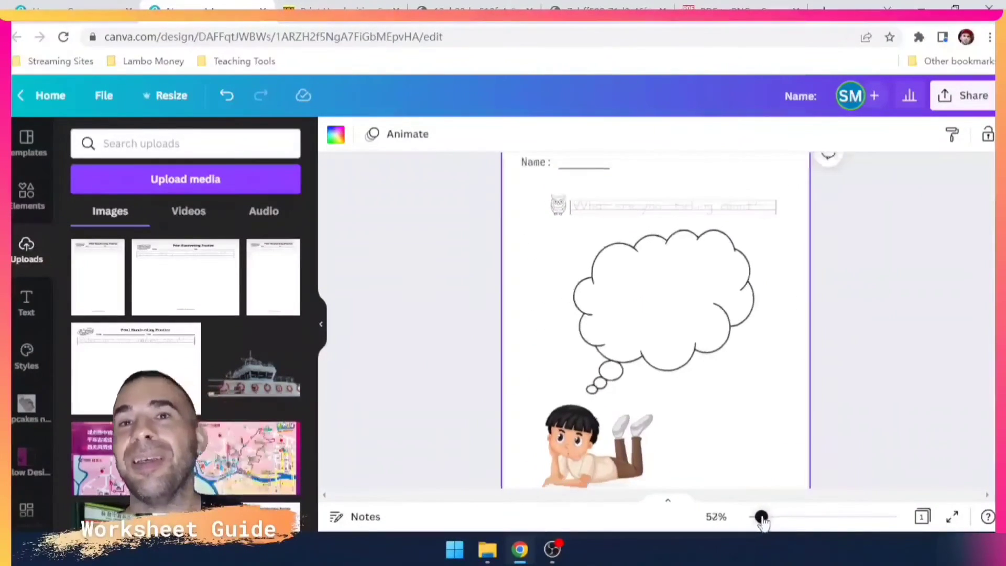
scroll(733, 418, down, 2)
scroll(734, 417, up, 3)
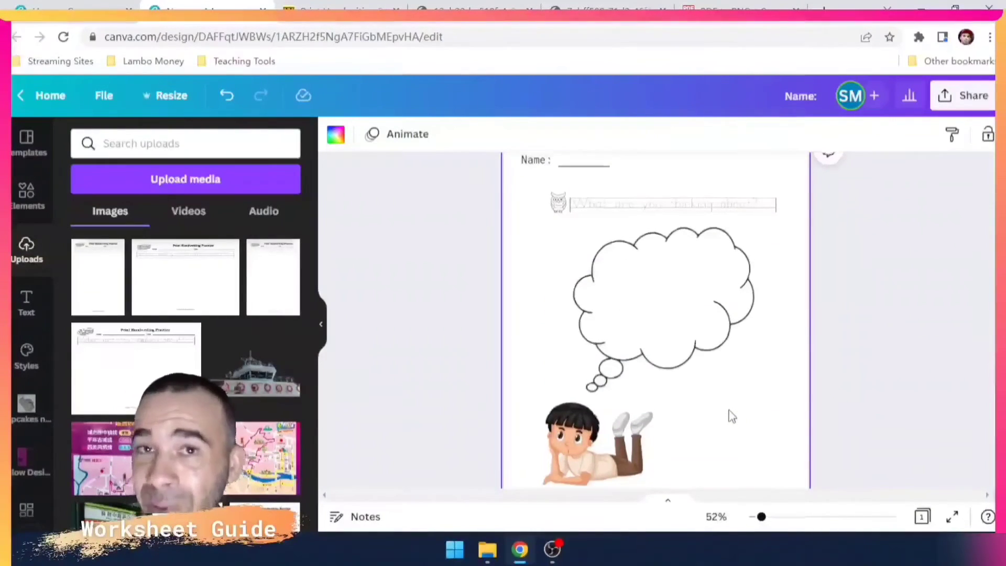
scroll(730, 416, up, 1)
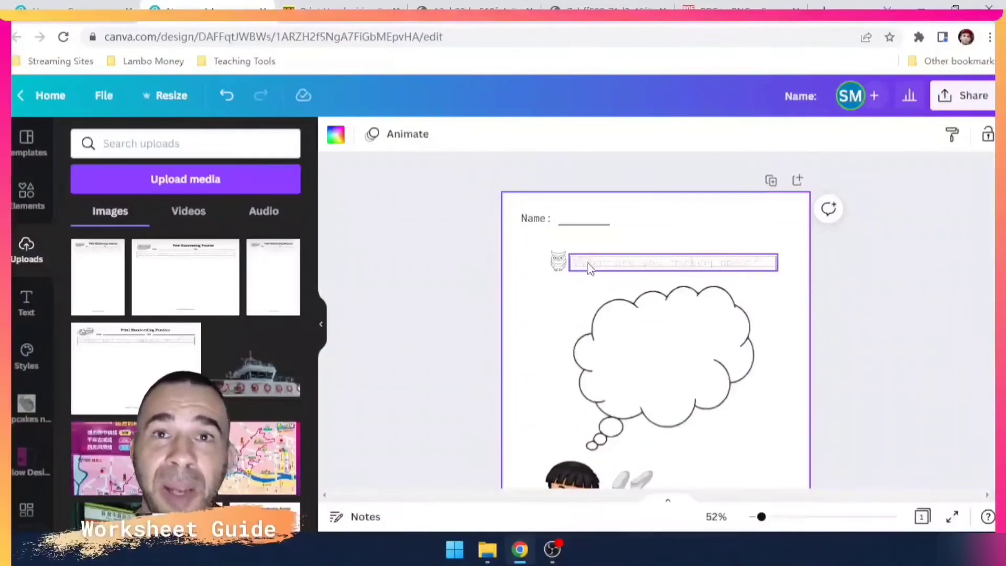
scroll(589, 268, down, 4)
scroll(635, 313, up, 3)
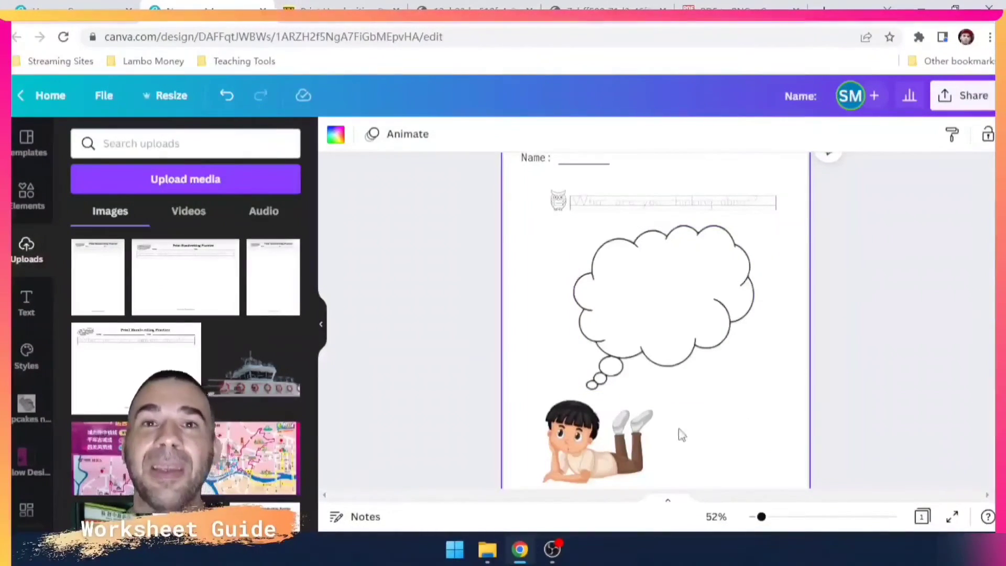
Apply the Greyscale filter to the thinking boy image.
click(590, 445)
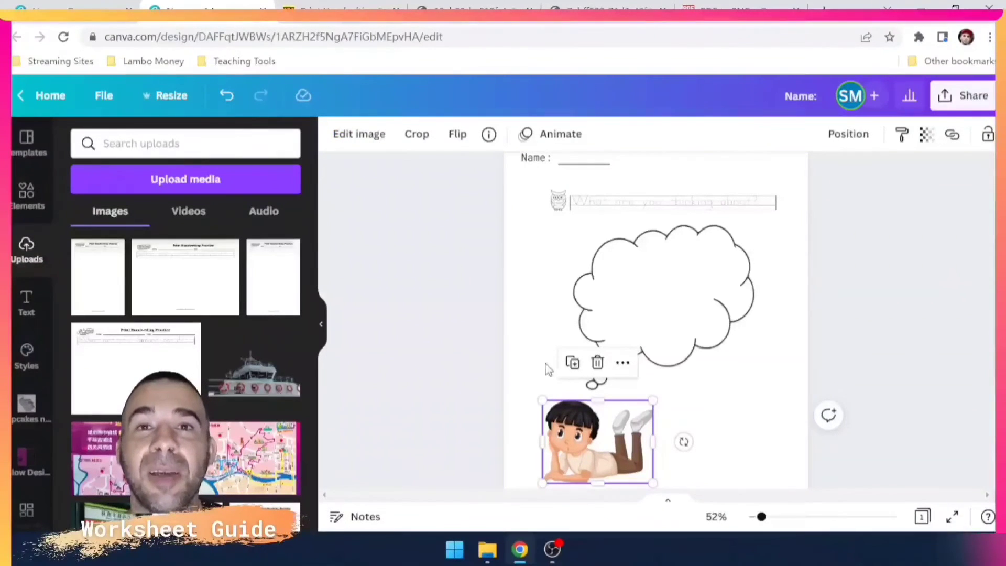
click(474, 375)
click(582, 442)
scroll(685, 464, down, 2)
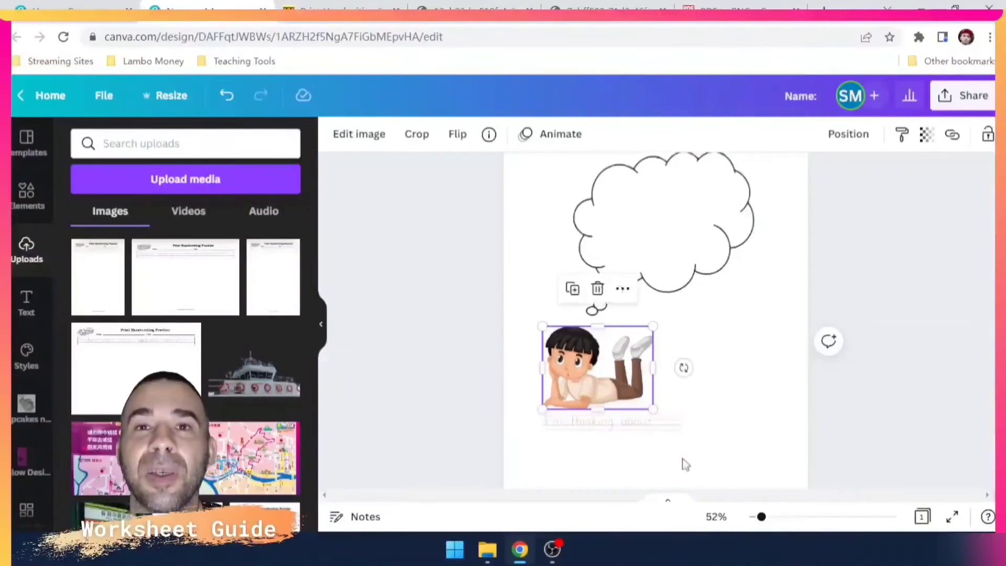
drag(760, 517, 771, 518)
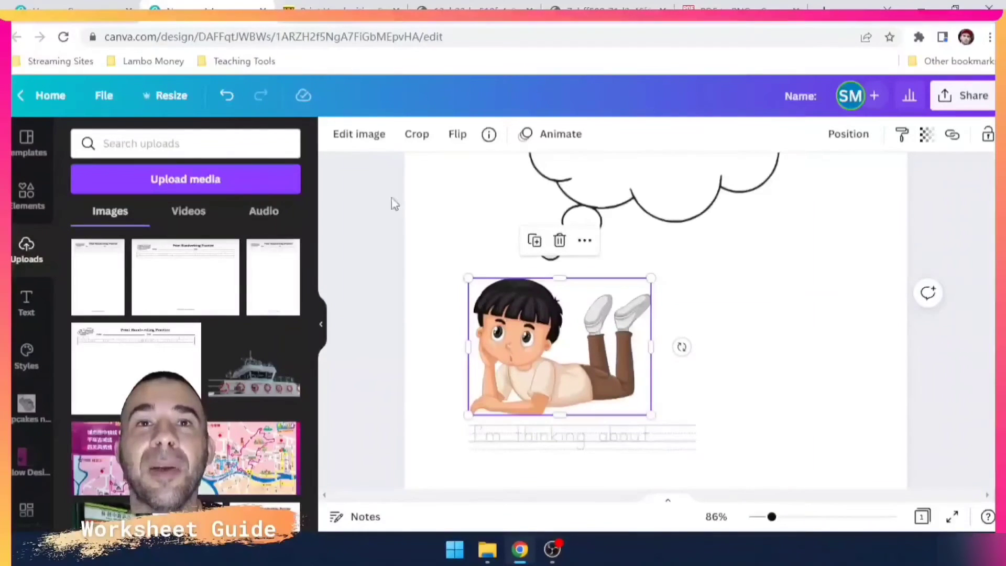
click(361, 135)
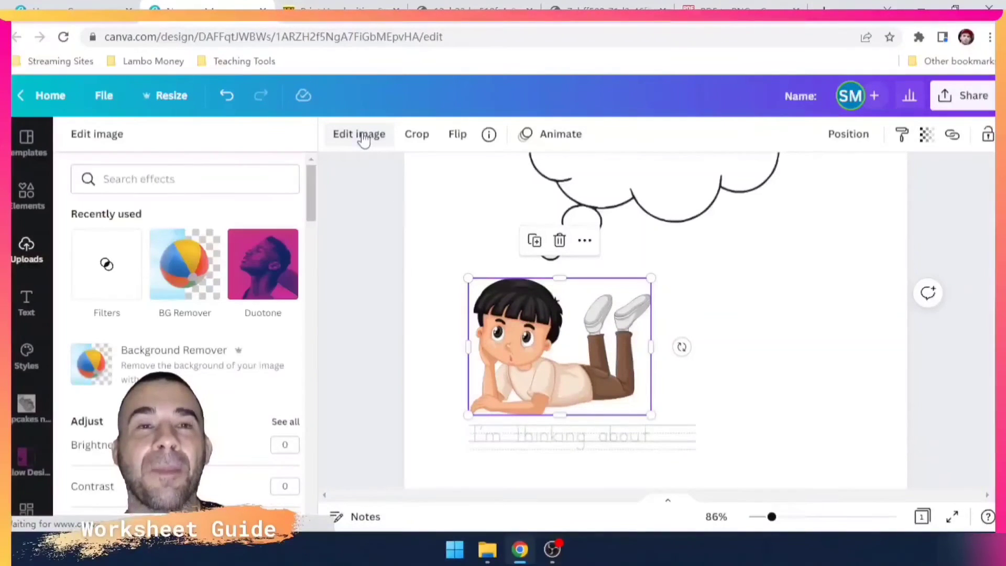
scroll(272, 330, down, 5)
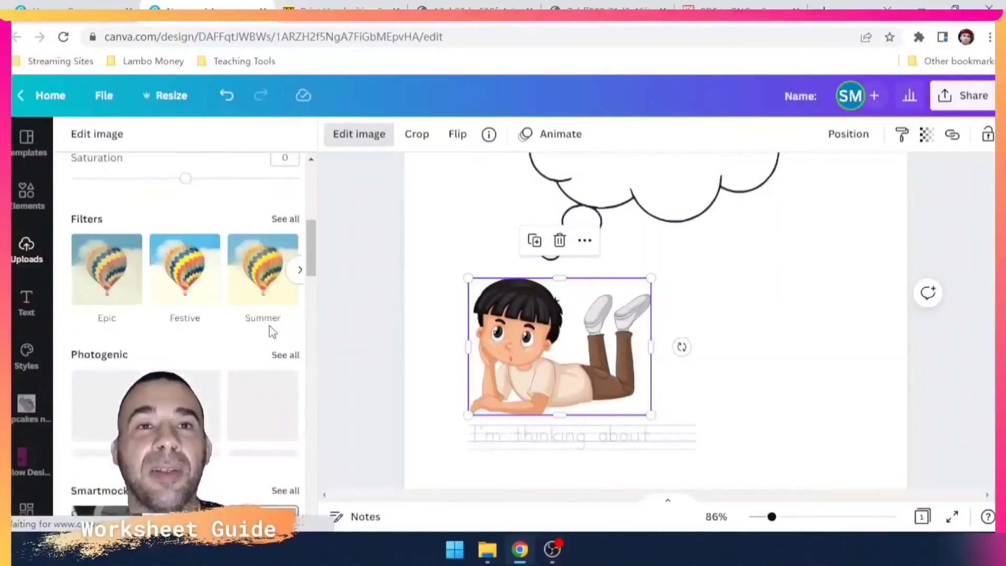
click(285, 293)
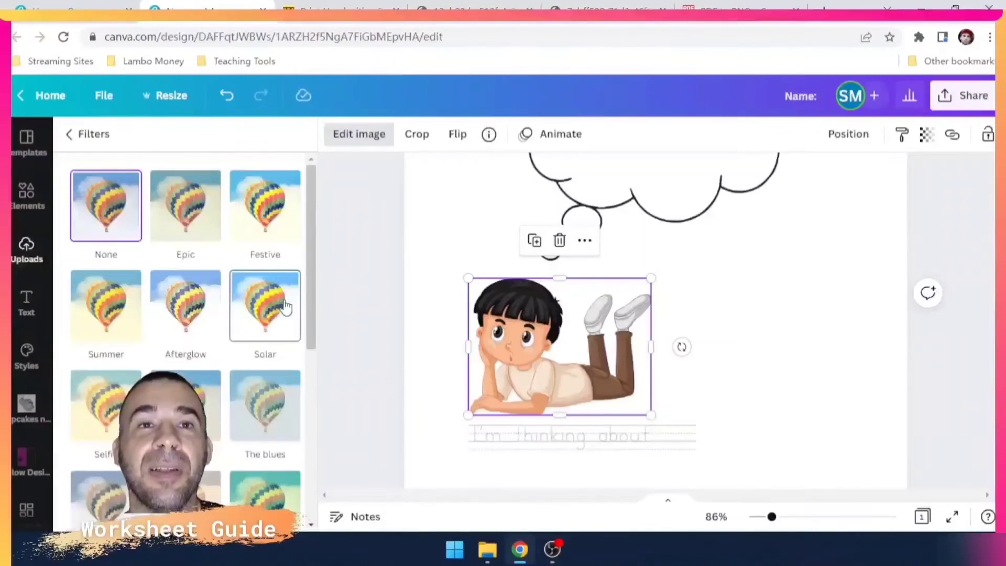
scroll(238, 415, down, 6)
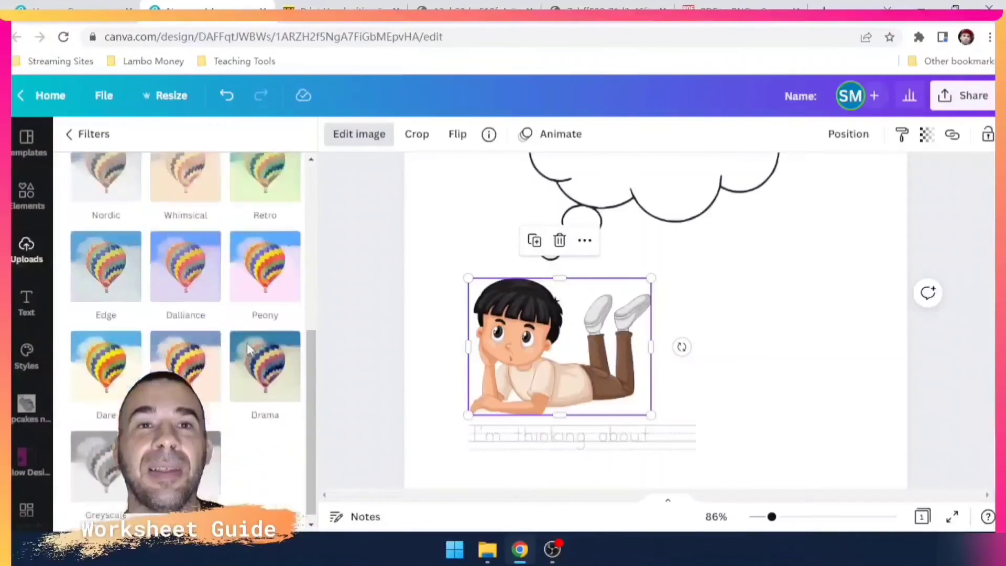
click(108, 466)
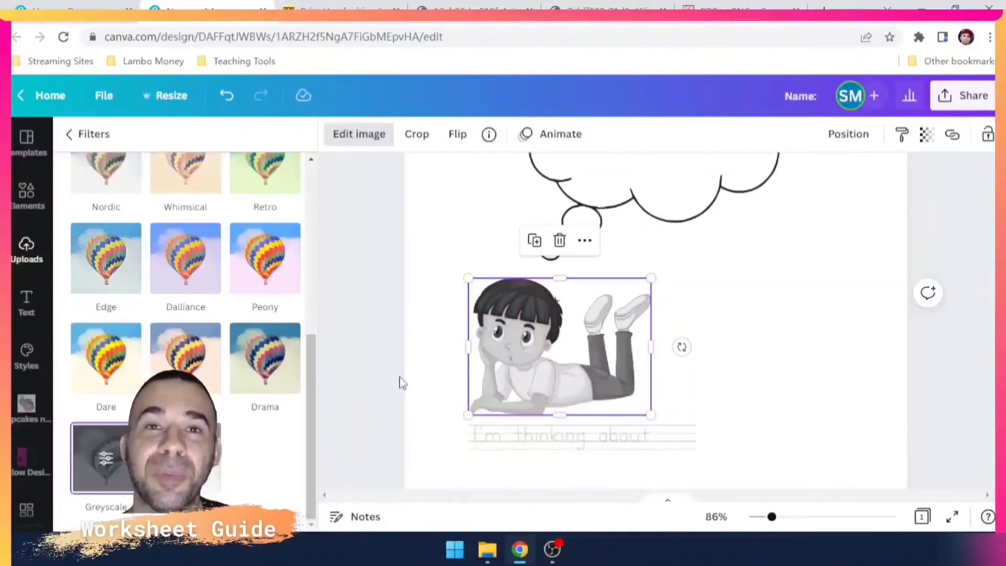
click(423, 398)
drag(772, 518, 761, 517)
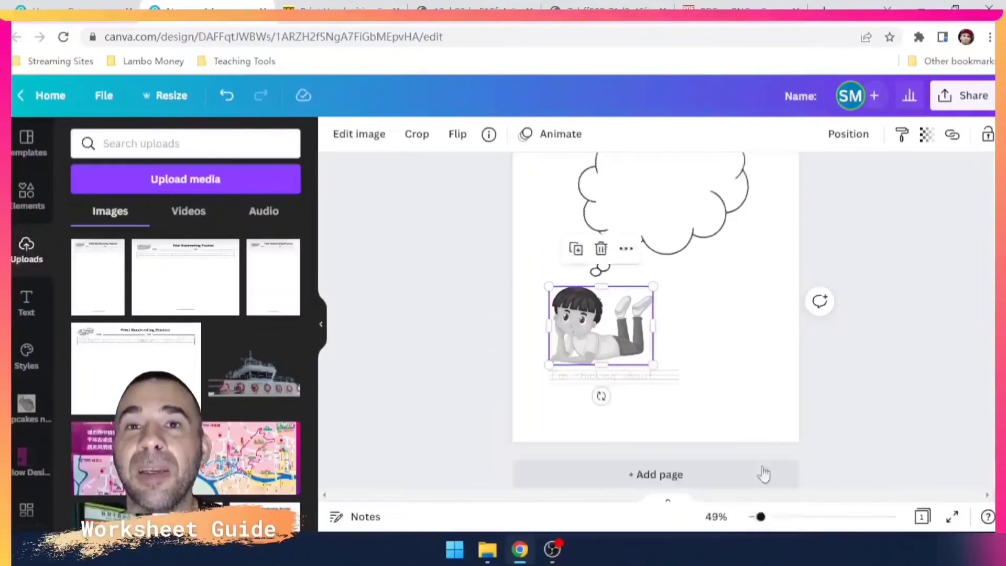
Move the "I'm thinking about..." strip lower and slightly left on the page, and place the boy directly above it.
scroll(763, 401, up, 3)
scroll(764, 401, down, 3)
scroll(764, 401, up, 3)
scroll(765, 404, down, 3)
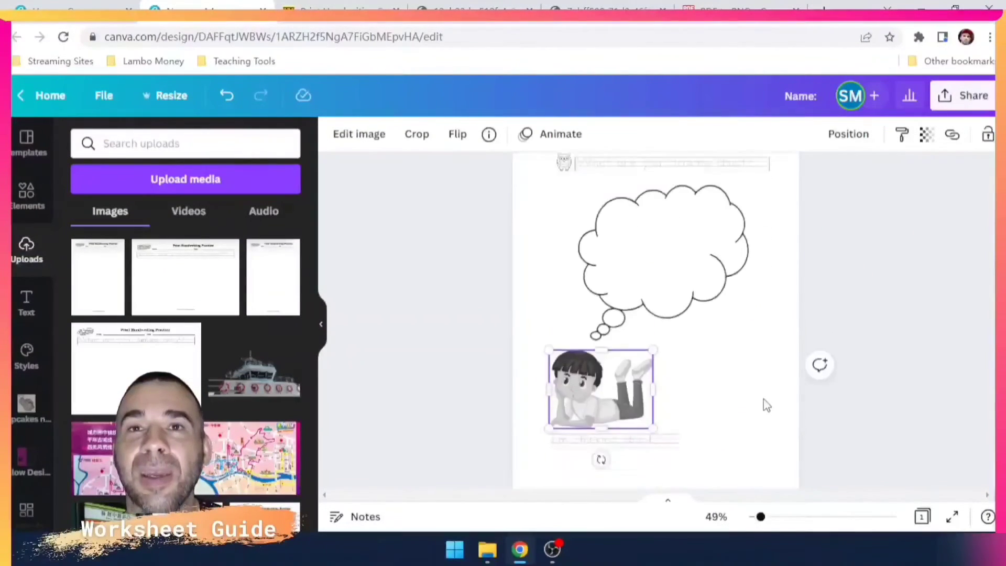
drag(761, 518, 764, 517)
click(654, 410)
drag(608, 402, 597, 433)
click(581, 350)
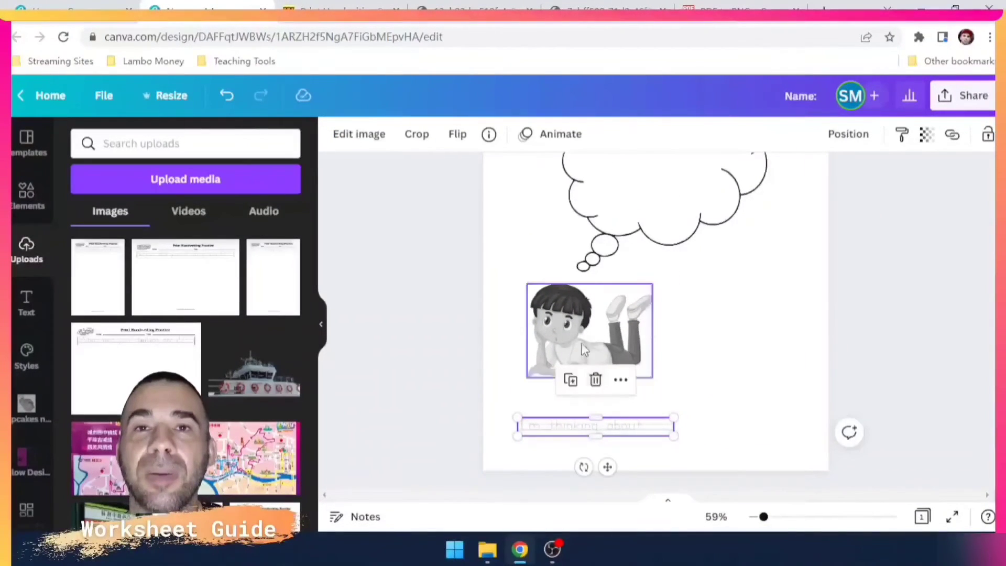
drag(581, 350, 573, 384)
Shift the thought cloud down and left towards the boy and enlarge it to reach just beneath the question strip.
drag(741, 228, 719, 266)
scroll(738, 286, up, 4)
drag(743, 338, 794, 290)
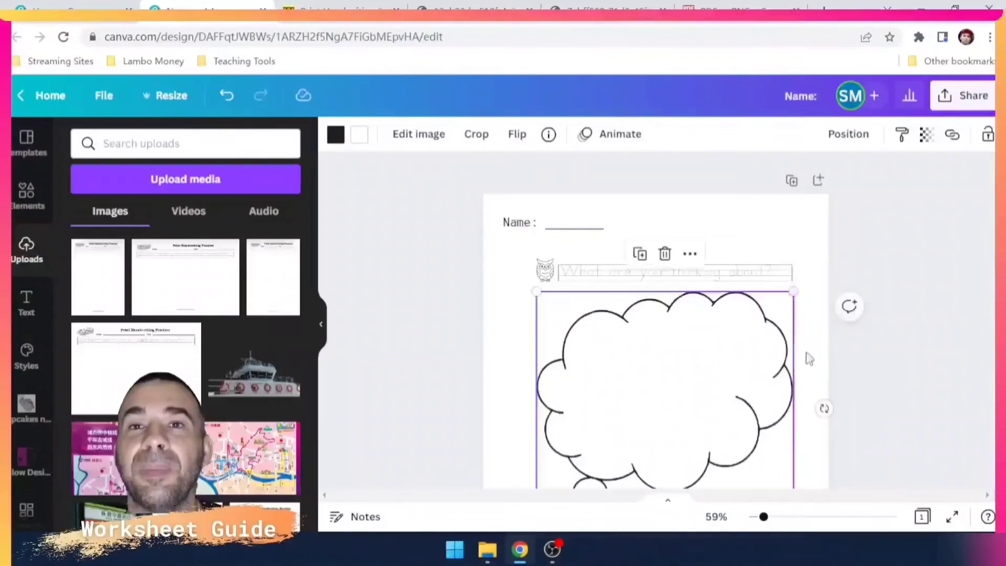
click(813, 367)
Review the whole worksheet, from the name line and owl question through the thought cloud to the boy and his sentence.
scroll(813, 370, down, 4)
scroll(814, 367, down, 2)
scroll(814, 367, up, 6)
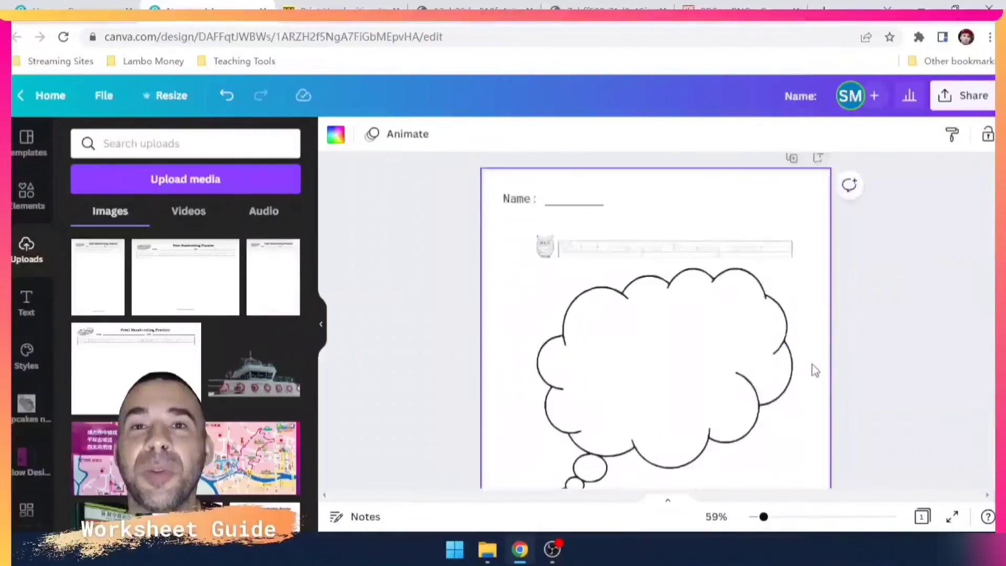
scroll(812, 367, down, 4)
scroll(814, 370, up, 1)
scroll(814, 370, down, 3)
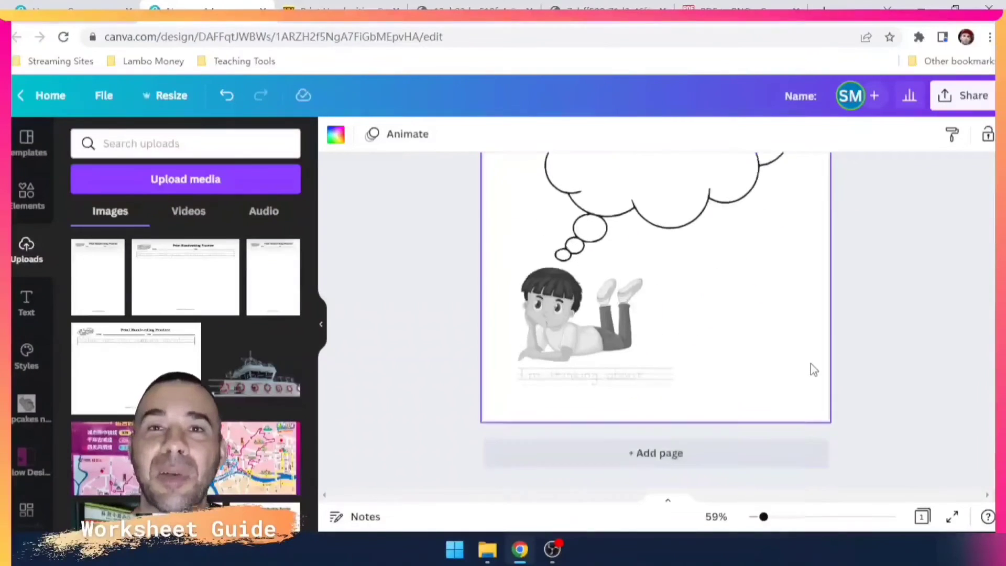
drag(764, 518, 759, 518)
scroll(817, 450, up, 2)
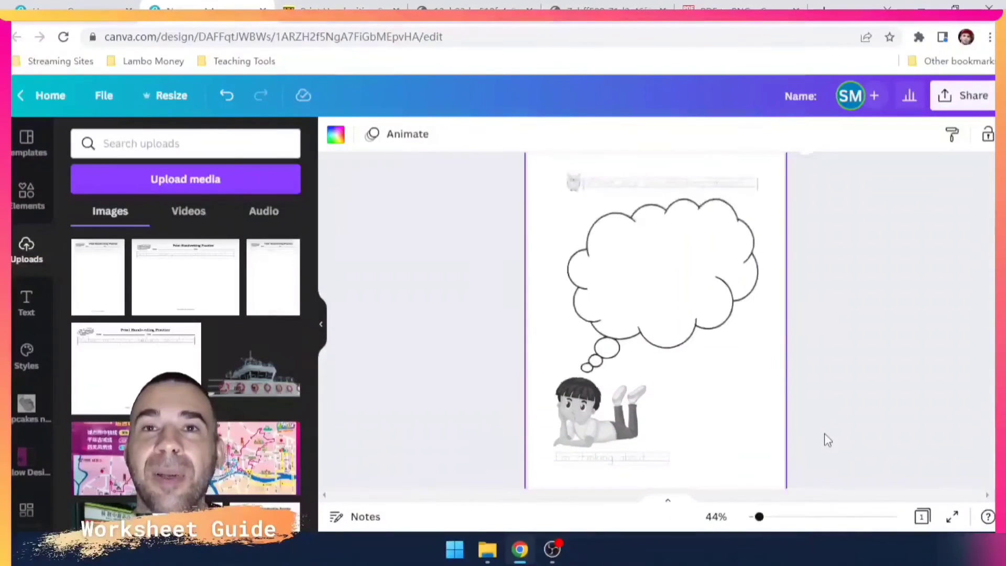
scroll(827, 439, up, 1)
scroll(880, 165, down, 1)
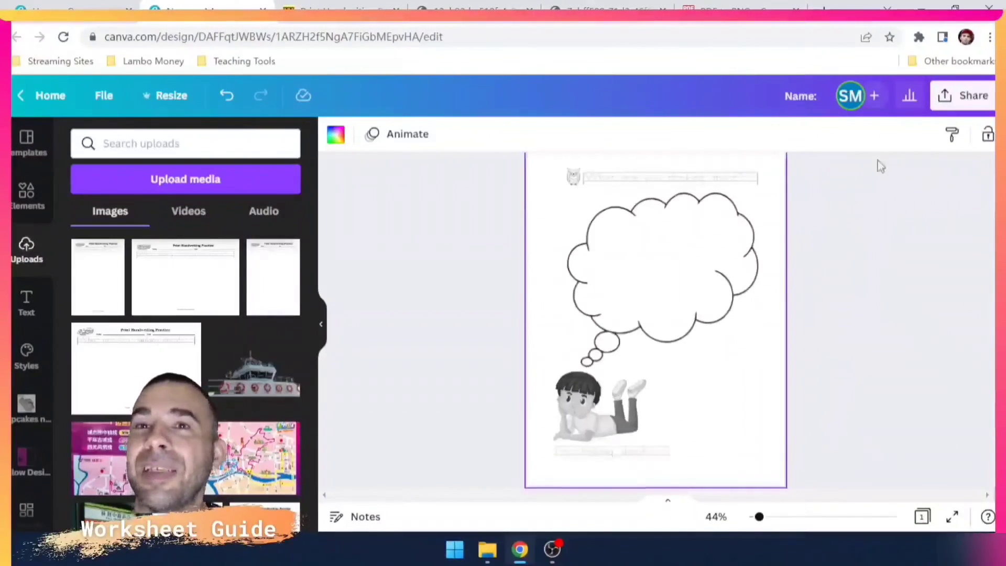
Download the worksheet as PDF Print with the CMYK (for printing) colour profile.
click(953, 112)
scroll(865, 282, down, 2)
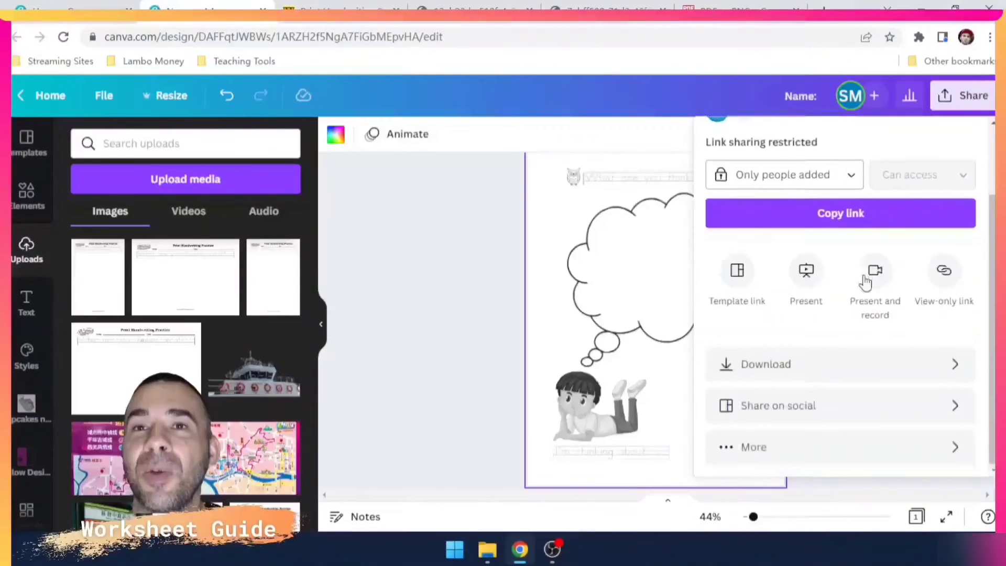
click(779, 362)
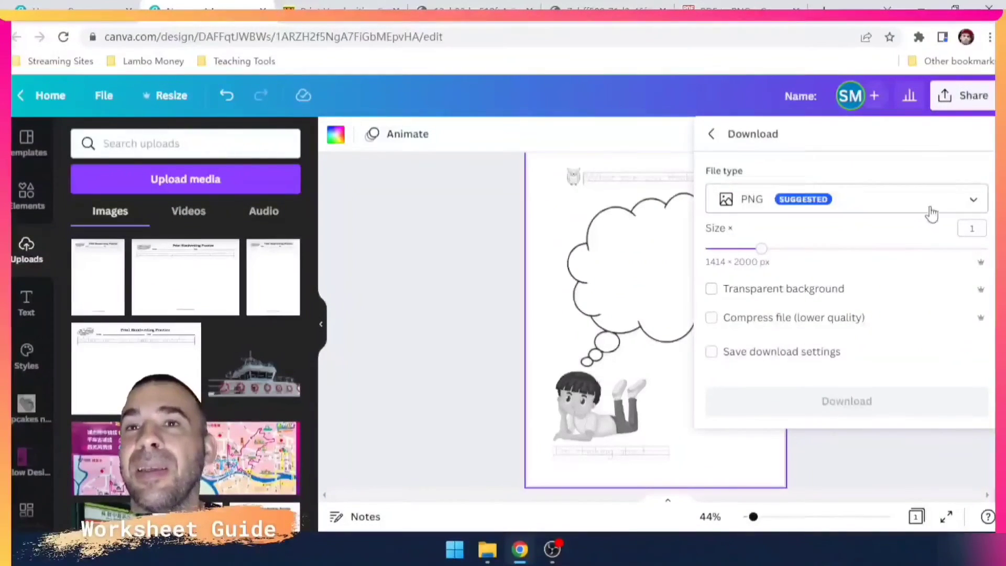
click(930, 208)
click(801, 313)
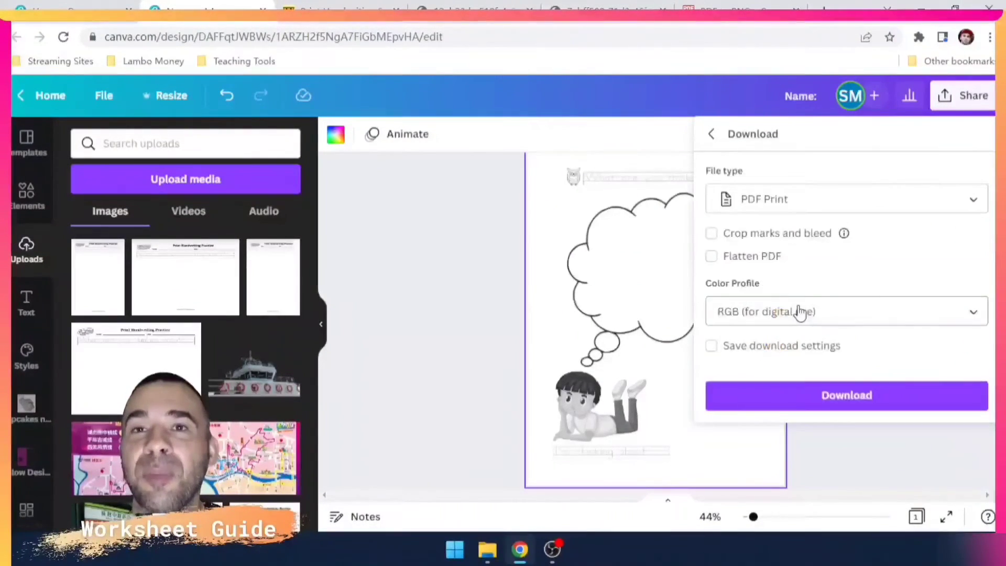
click(896, 314)
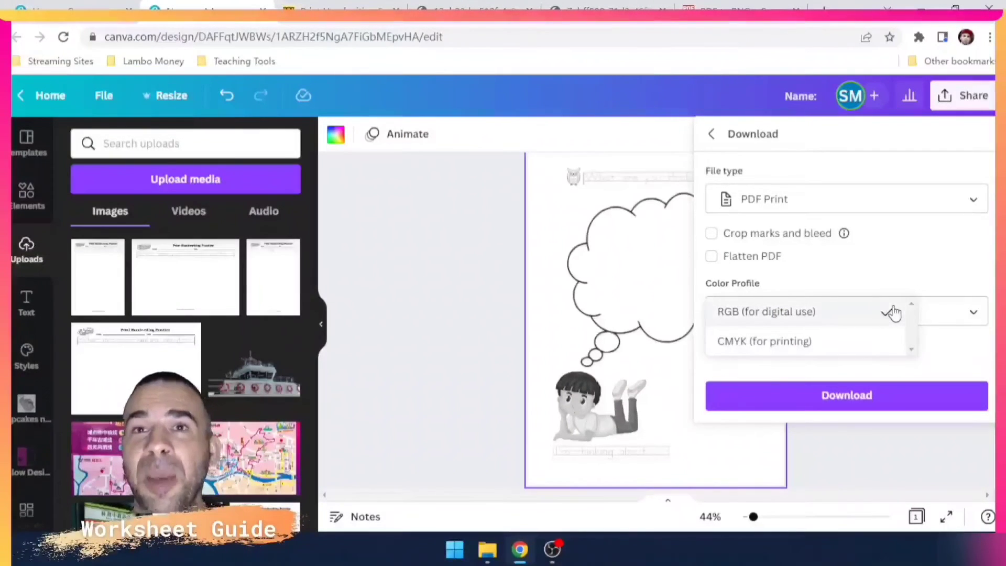
click(812, 344)
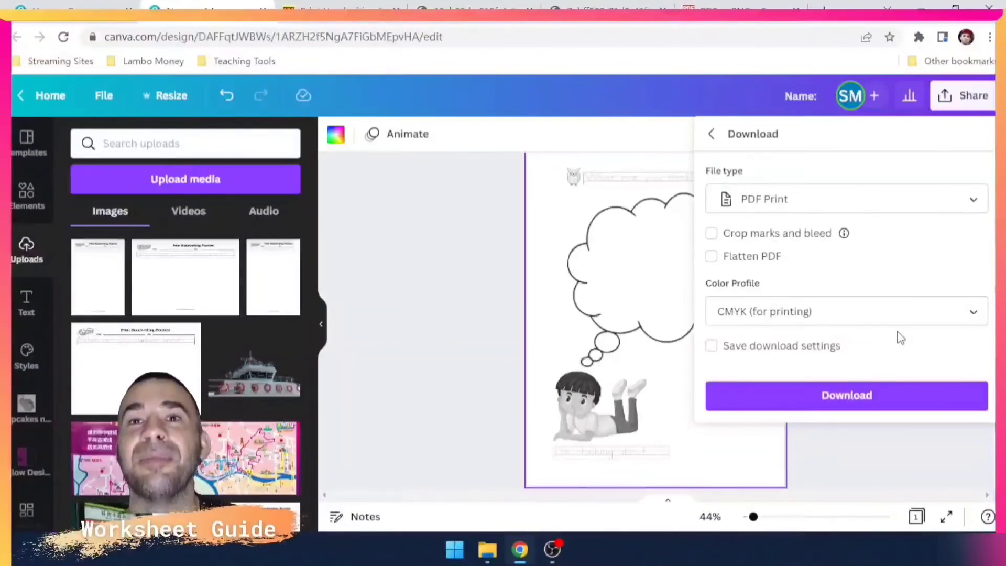
click(869, 396)
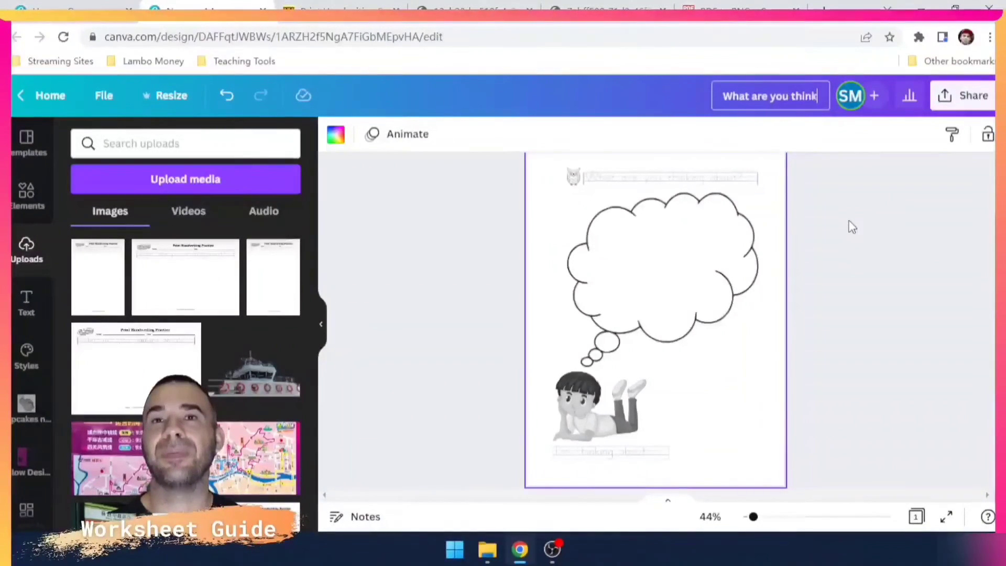
Title the design "What are you thinking about vii" and download it under that name as PDF Print with the CMYK colour profile.
text(g ab9out vil)
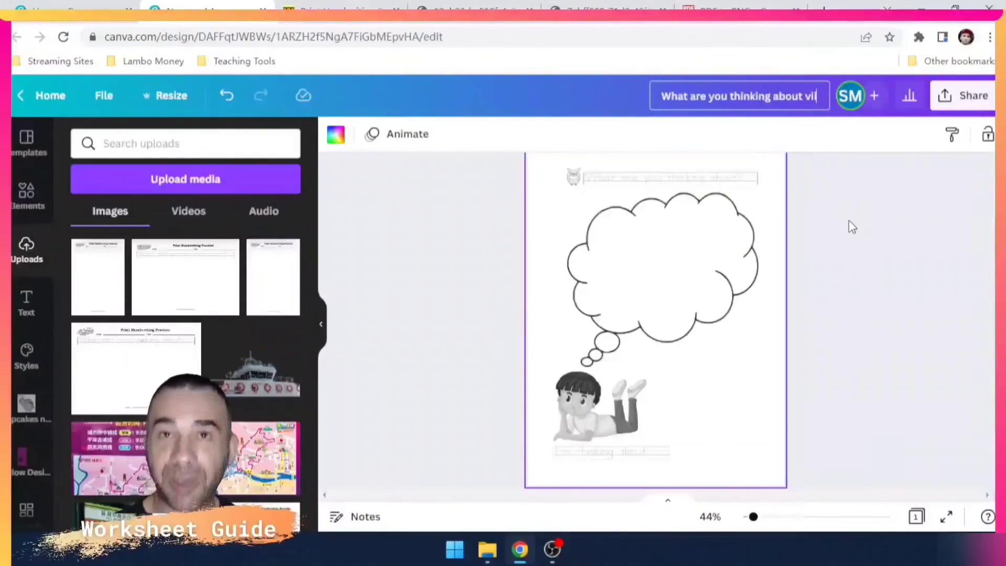
click(952, 98)
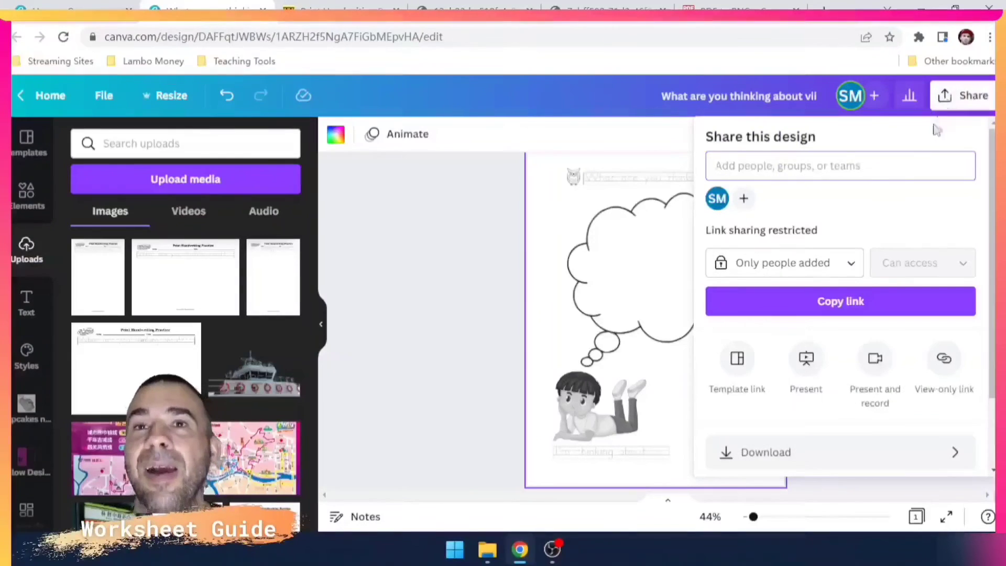
scroll(814, 361, down, 2)
click(815, 365)
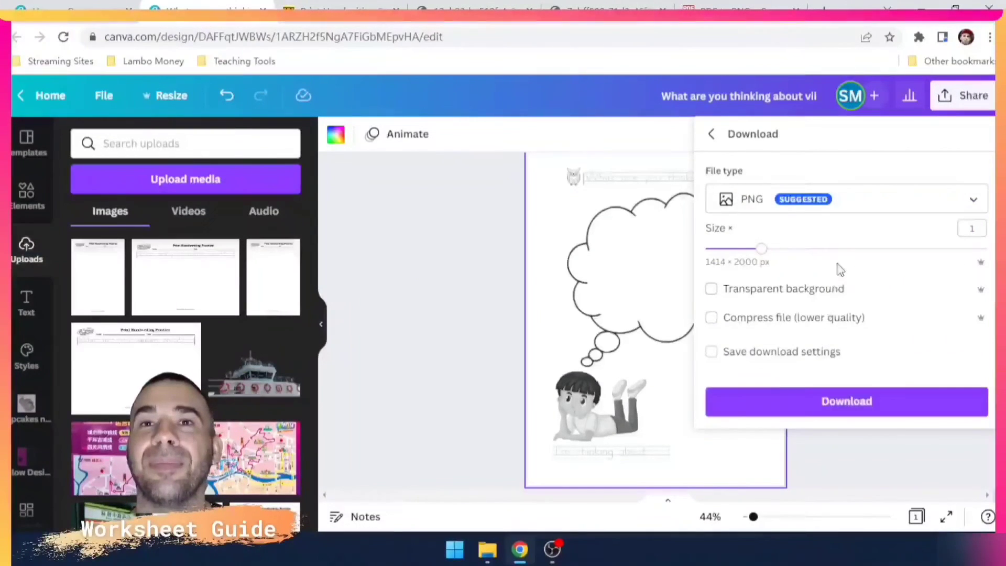
click(848, 217)
click(833, 297)
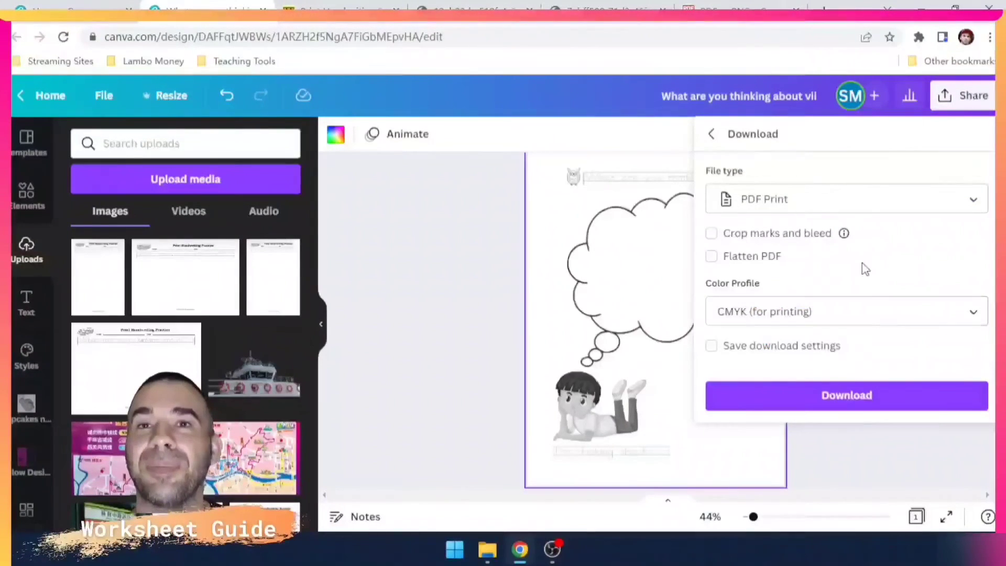
click(849, 396)
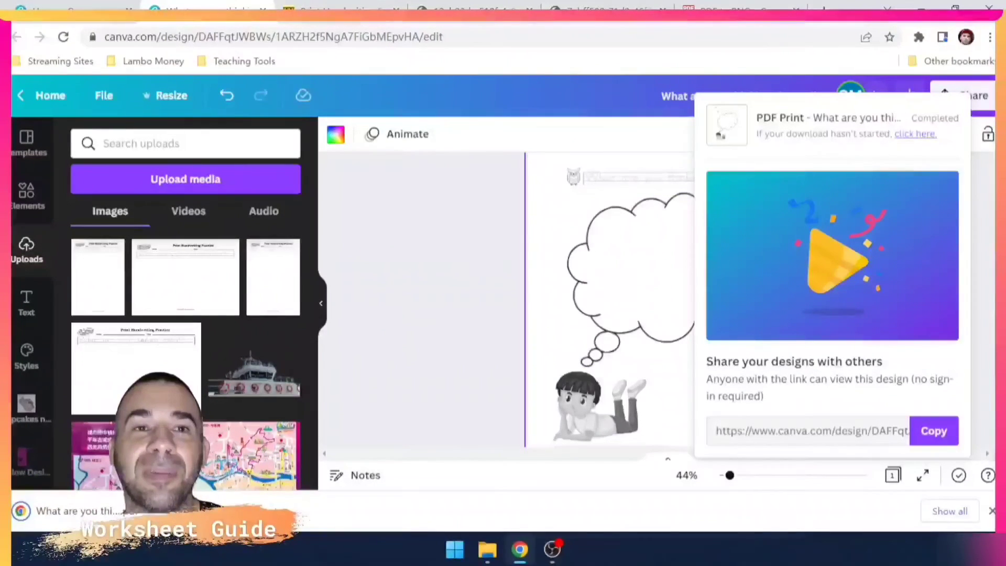
Open the downloaded "What are you thinking about vii" PDF to check the exported worksheet.
right_click(105, 511)
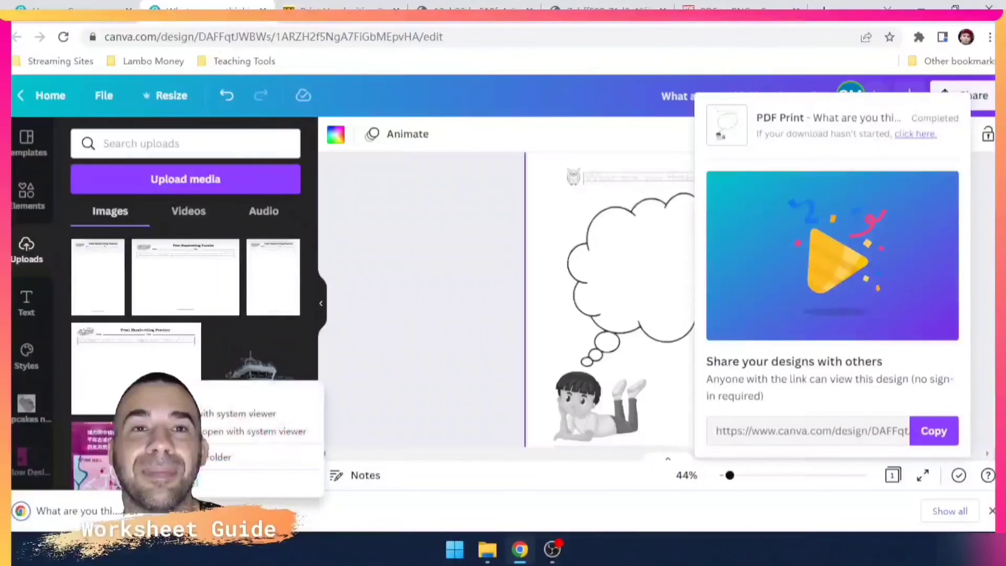
click(305, 397)
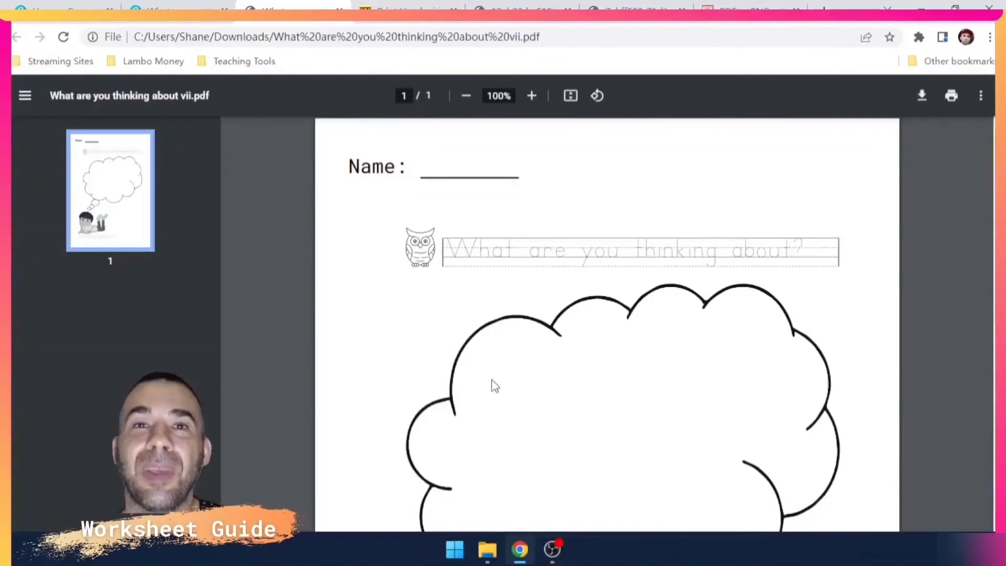